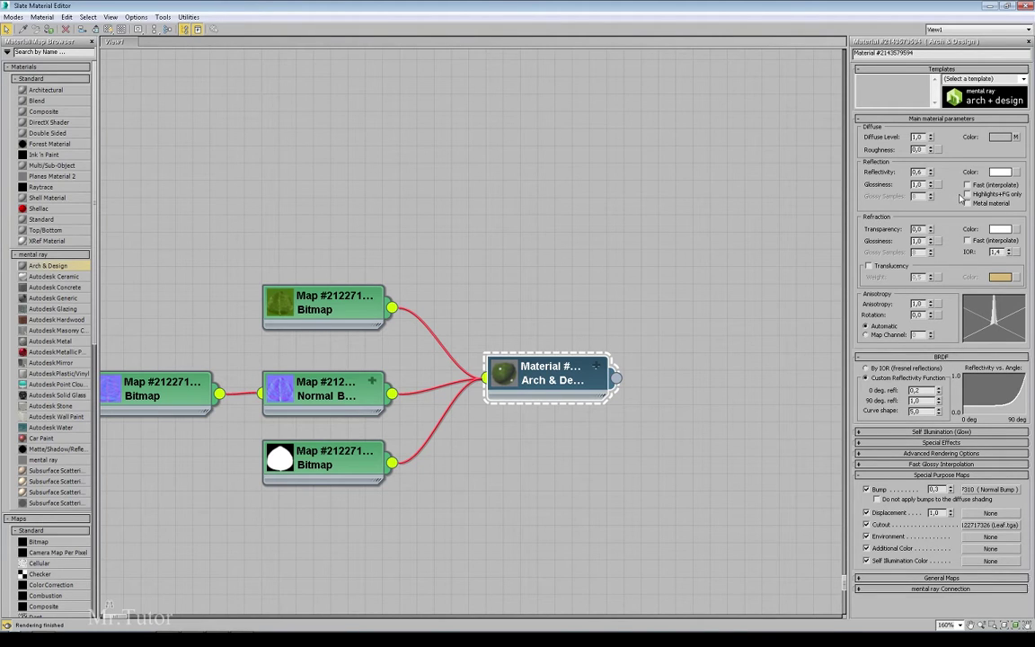
# Enable Highlights+FG only on the Arch & Design material and set its reflectivity to 0.4 and glossiness to 0.35.
pyautogui.click(968, 194)
pyautogui.press('Return')
pyautogui.write(',4')
pyautogui.press('Return')
pyautogui.doubleClick(917, 184)
pyautogui.write(',3')
pyautogui.press('Return')
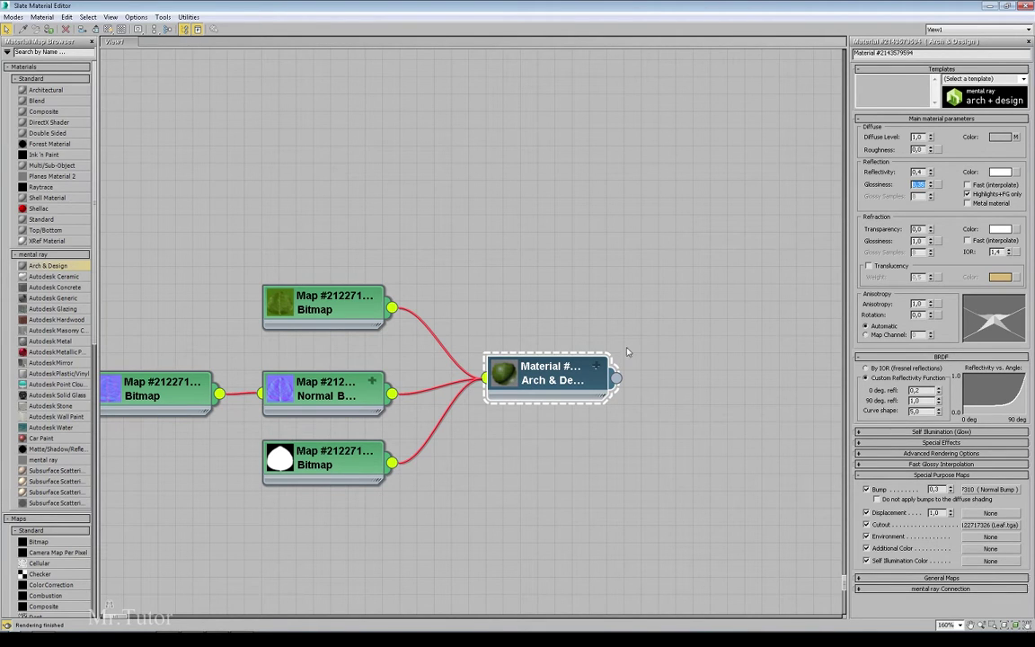
# Enlarge the Arch & Design node's preview and move the node farther away from its map nodes.
pyautogui.doubleClick(504, 374)
pyautogui.scroll(1, 559, 416)
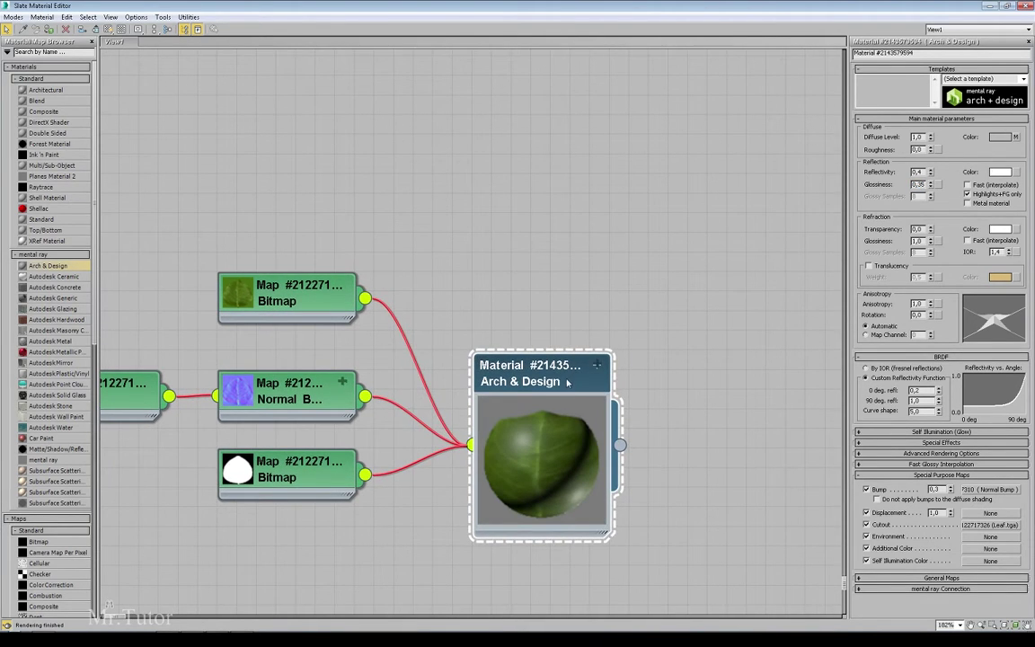
pyautogui.moveTo(567, 382); pyautogui.dragTo(747, 349)
pyautogui.rightClick(575, 263)
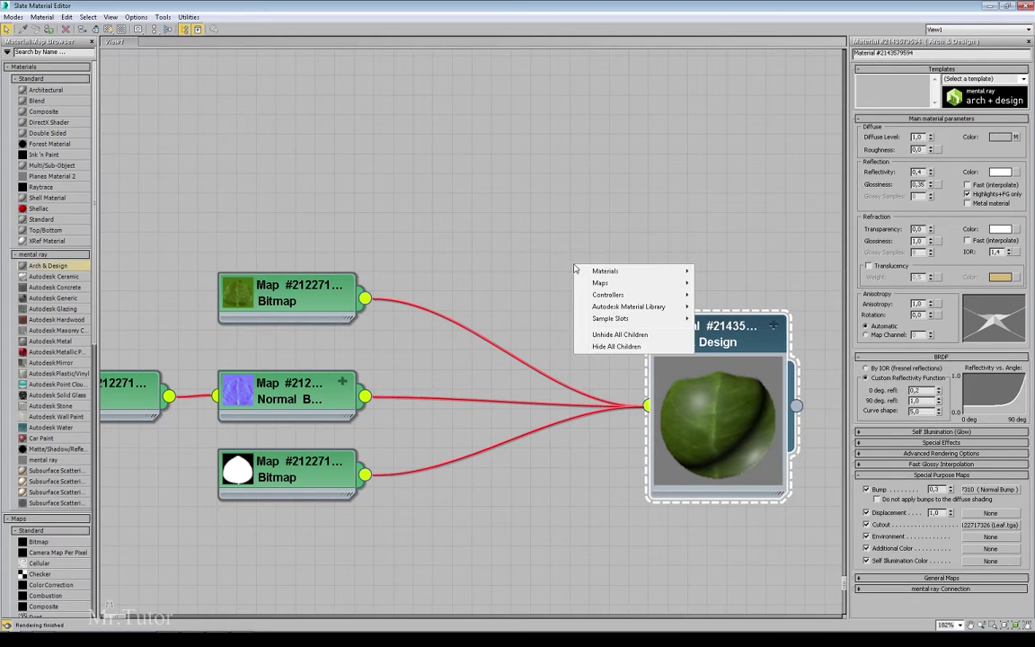
pyautogui.click(613, 224)
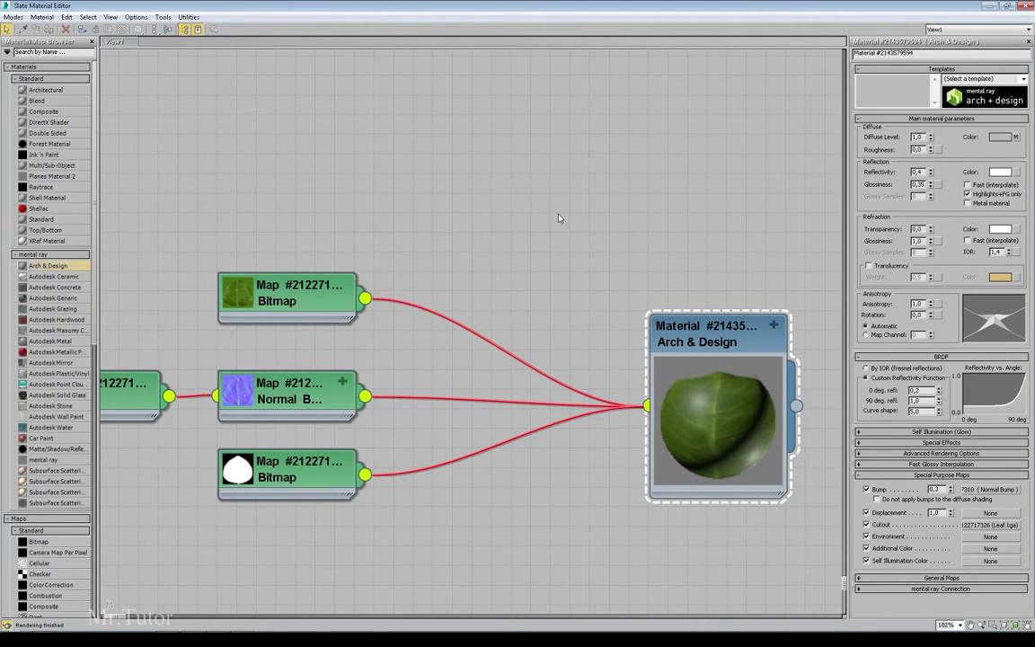
# Move the green leaf bitmap node up and left, clear of the other map nodes.
pyautogui.scroll(-1, 558, 219)
pyautogui.scroll(-1, 565, 261)
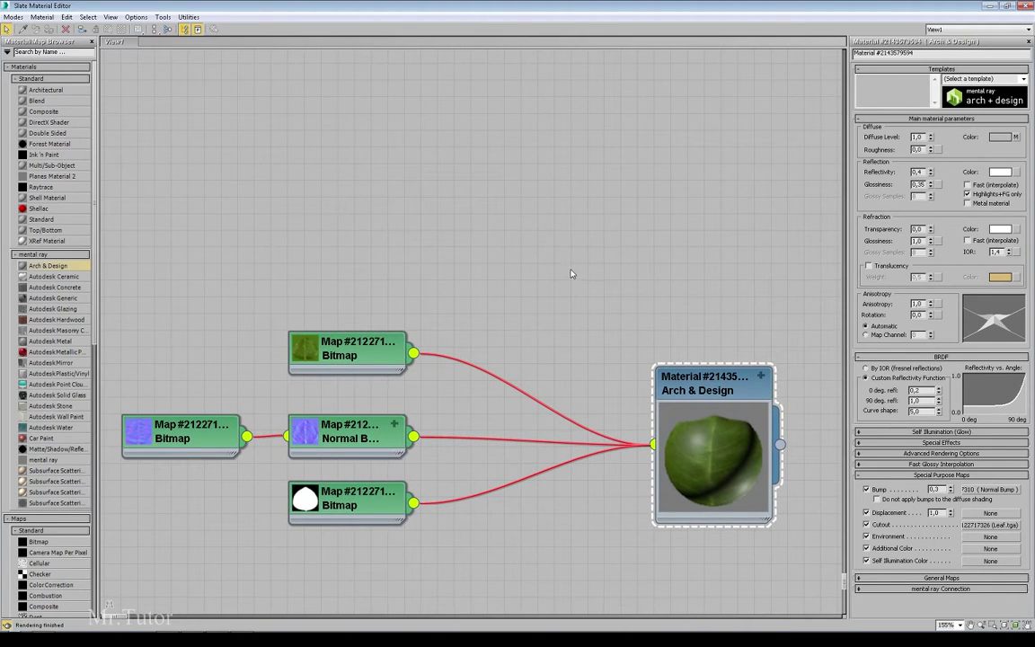
pyautogui.scroll(1, 573, 273)
pyautogui.scroll(-1, 609, 272)
pyautogui.moveTo(344, 351); pyautogui.dragTo(261, 301)
pyautogui.moveTo(268, 312); pyautogui.dragTo(232, 333, button='middle')
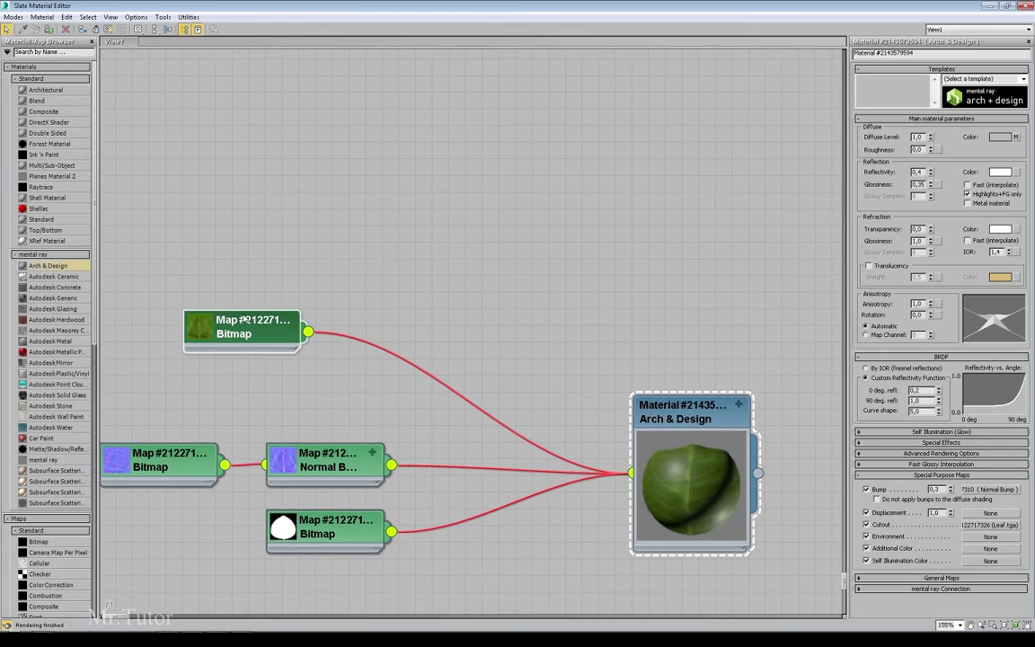
pyautogui.moveTo(291, 310); pyautogui.dragTo(281, 350, button='middle')
# Add a standard Color Correction map and feed the green leaf bitmap into it.
pyautogui.rightClick(449, 254)
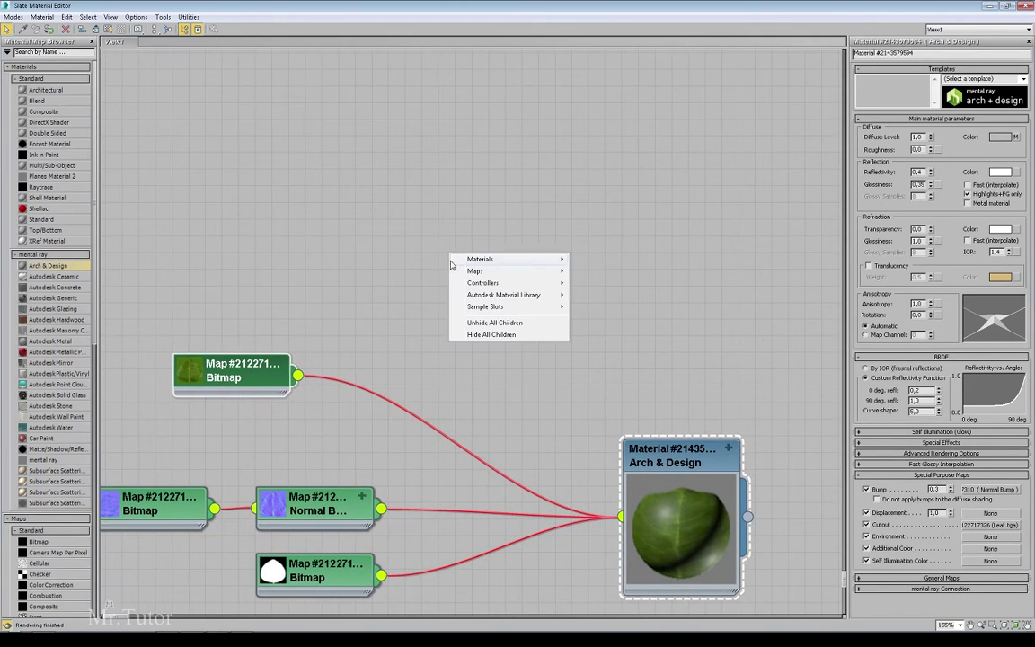
pyautogui.moveTo(491, 275)
pyautogui.moveTo(597, 271)
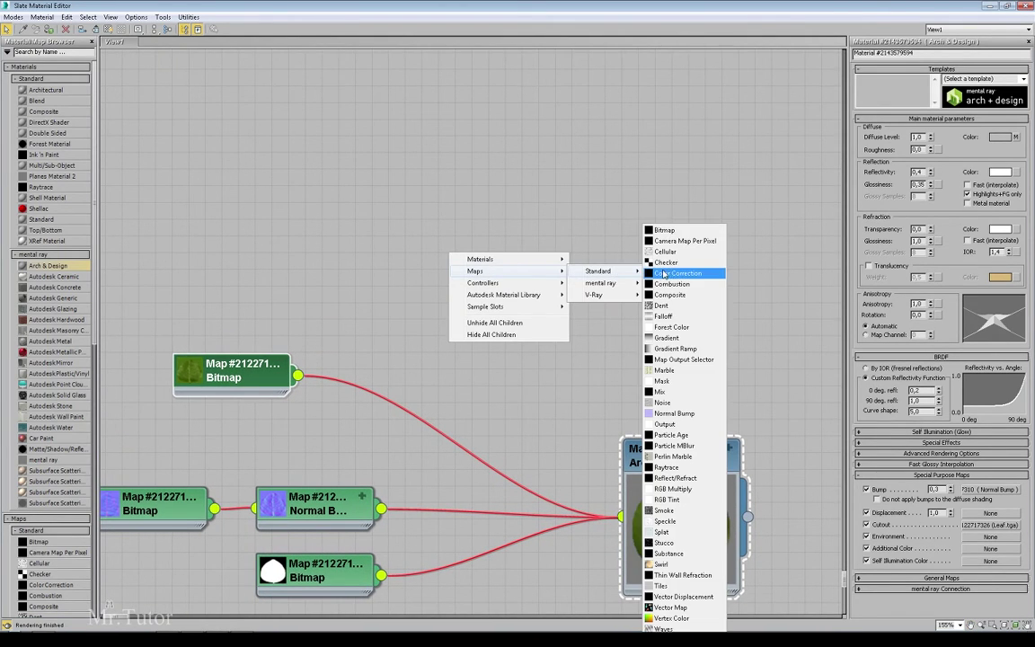
pyautogui.click(672, 274)
pyautogui.moveTo(297, 377); pyautogui.dragTo(448, 271)
# Enlarge the Color Correction node's preview, move the node upward, and set its saturation to -100.
pyautogui.doubleClick(419, 255)
pyautogui.scroll(3, 411, 254)
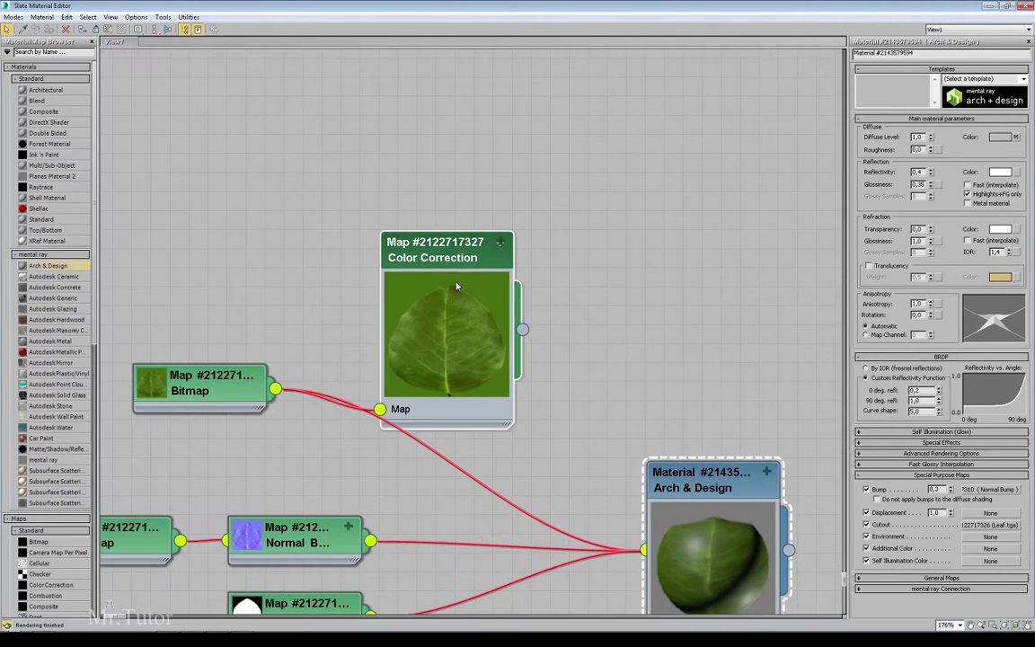
pyautogui.moveTo(475, 260); pyautogui.dragTo(475, 217)
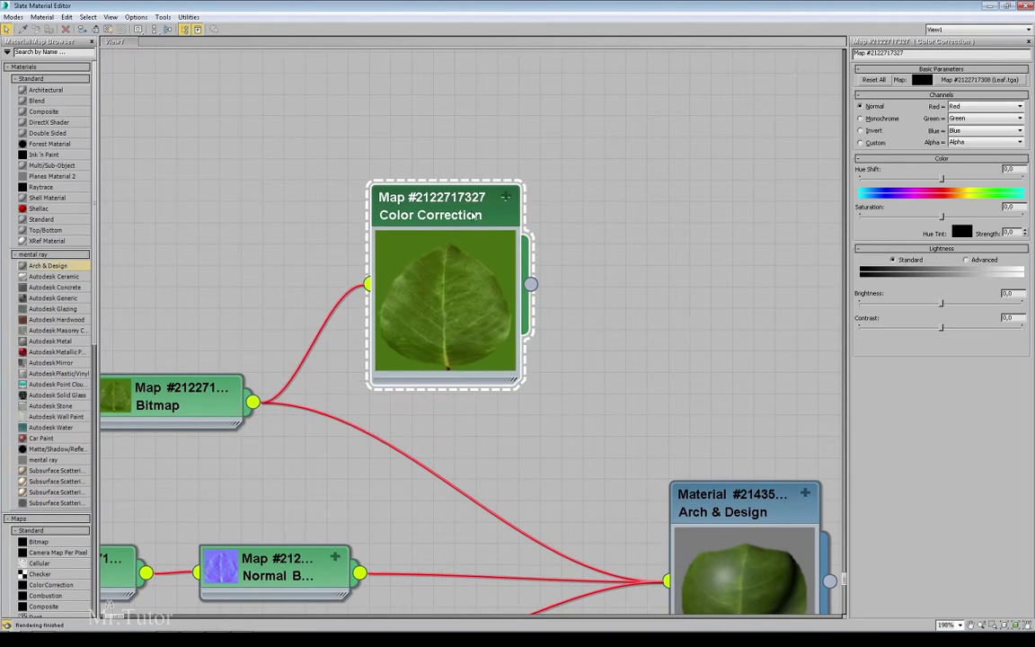
pyautogui.moveTo(942, 216); pyautogui.dragTo(841, 217)
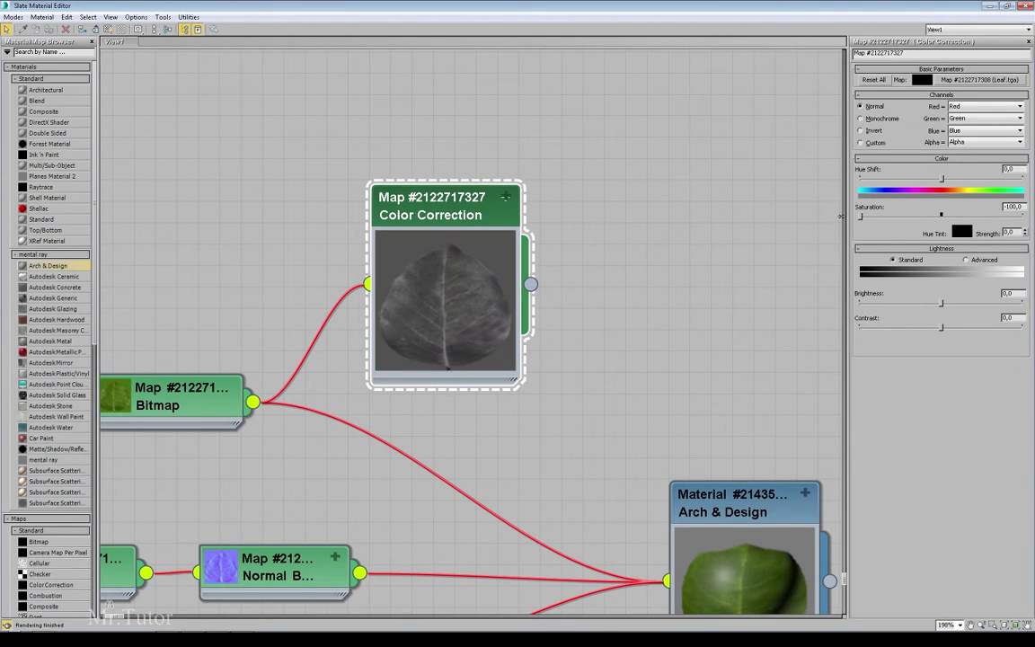
pyautogui.moveTo(462, 288); pyautogui.dragTo(481, 289, button='middle')
pyautogui.scroll(1, 465, 288)
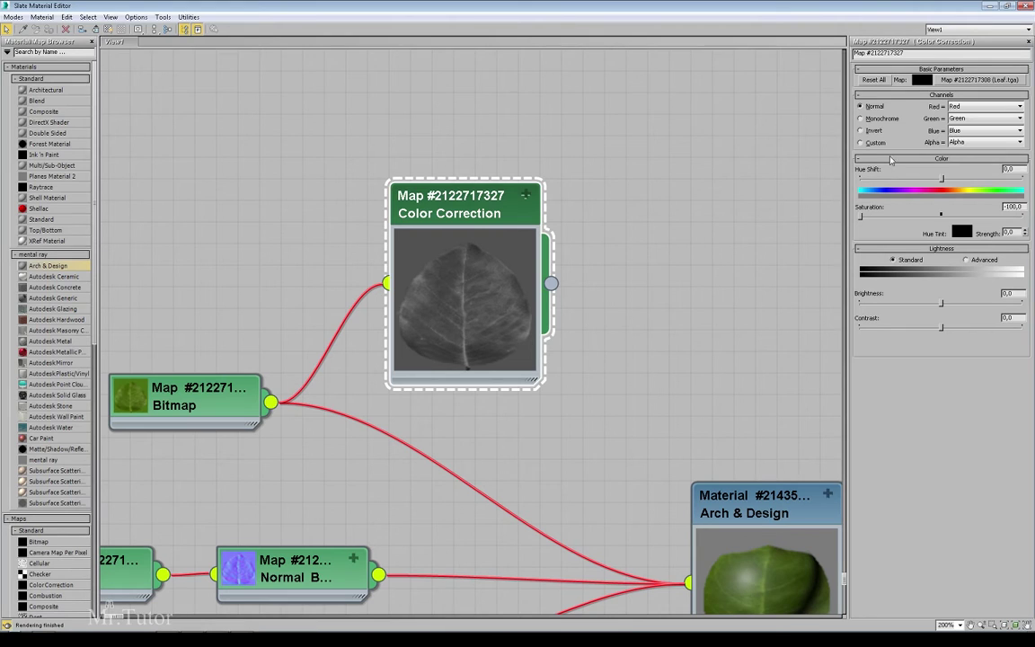
# Invert the color channels of the Color Correction map.
pyautogui.click(862, 130)
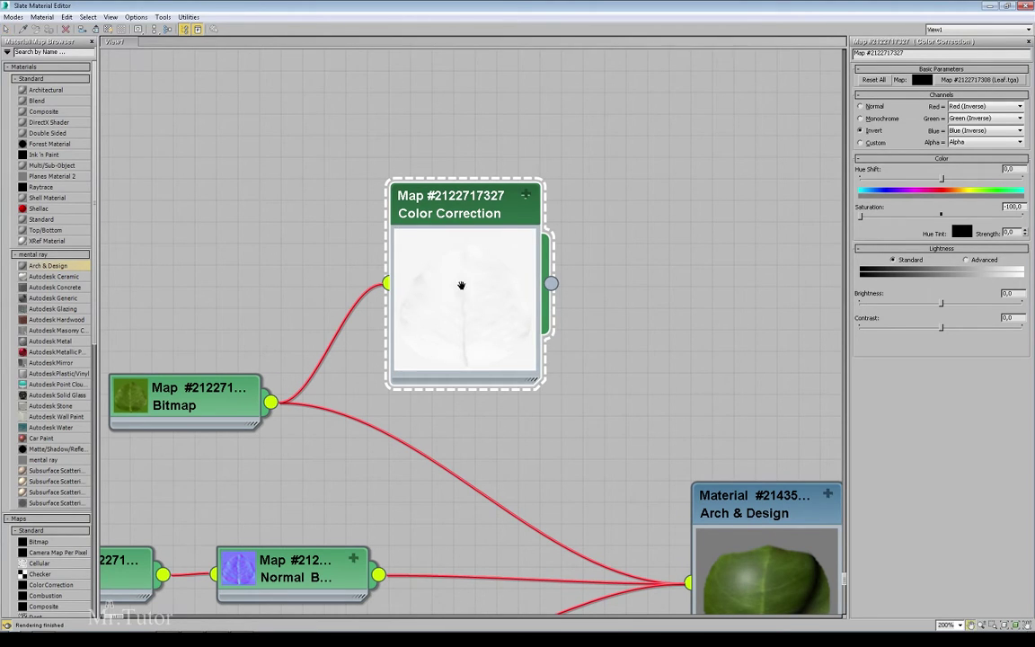
pyautogui.moveTo(460, 278); pyautogui.dragTo(330, 273, button='middle')
pyautogui.moveTo(523, 303); pyautogui.dragTo(512, 306, button='middle')
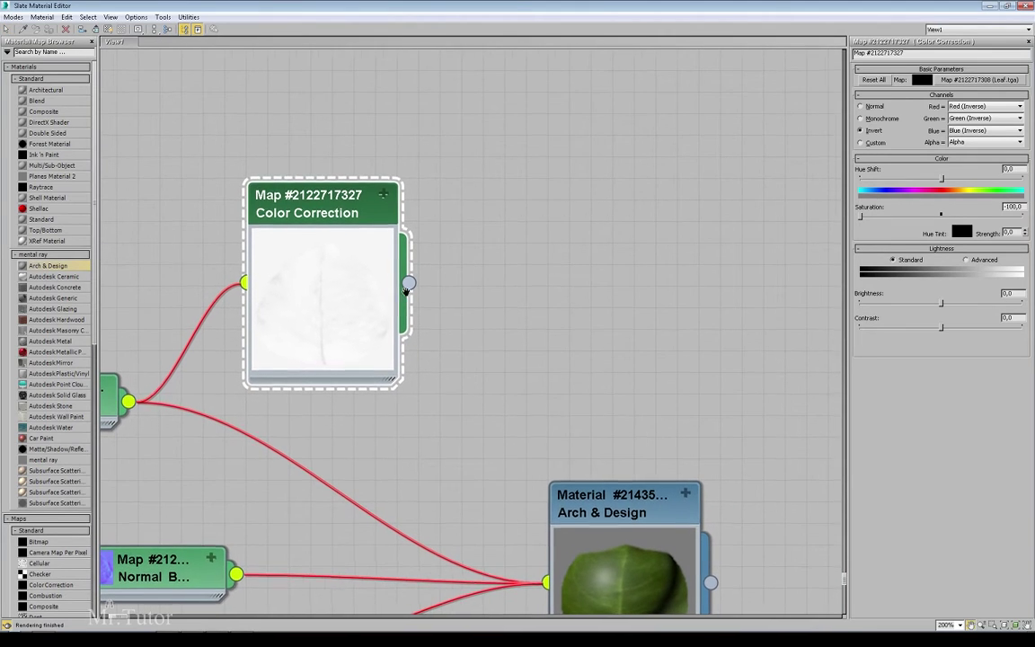
pyautogui.moveTo(408, 288); pyautogui.dragTo(471, 290, button='middle')
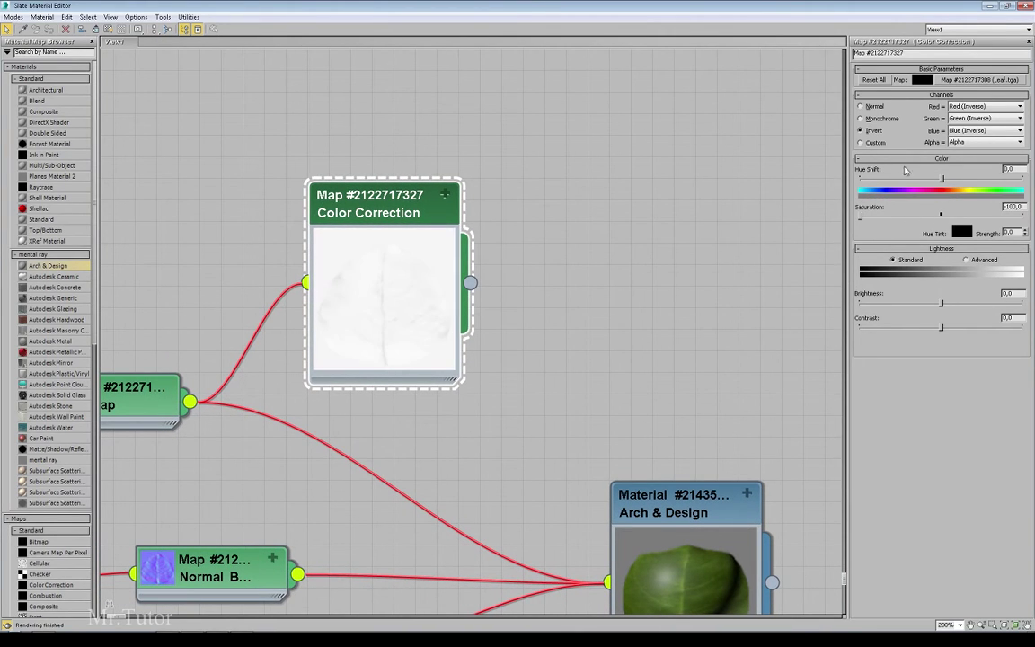
# Try Monochrome as the Color Correction map's blue channel source, and restore the inverted channels.
pyautogui.click(863, 131)
pyautogui.click(966, 131)
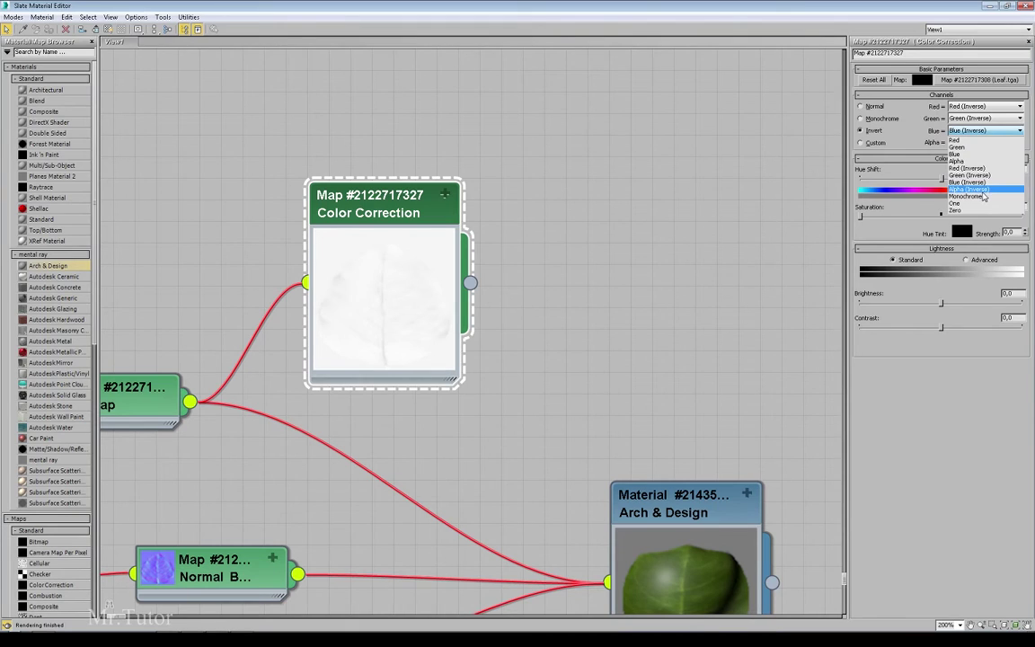
pyautogui.click(983, 196)
pyautogui.click(976, 131)
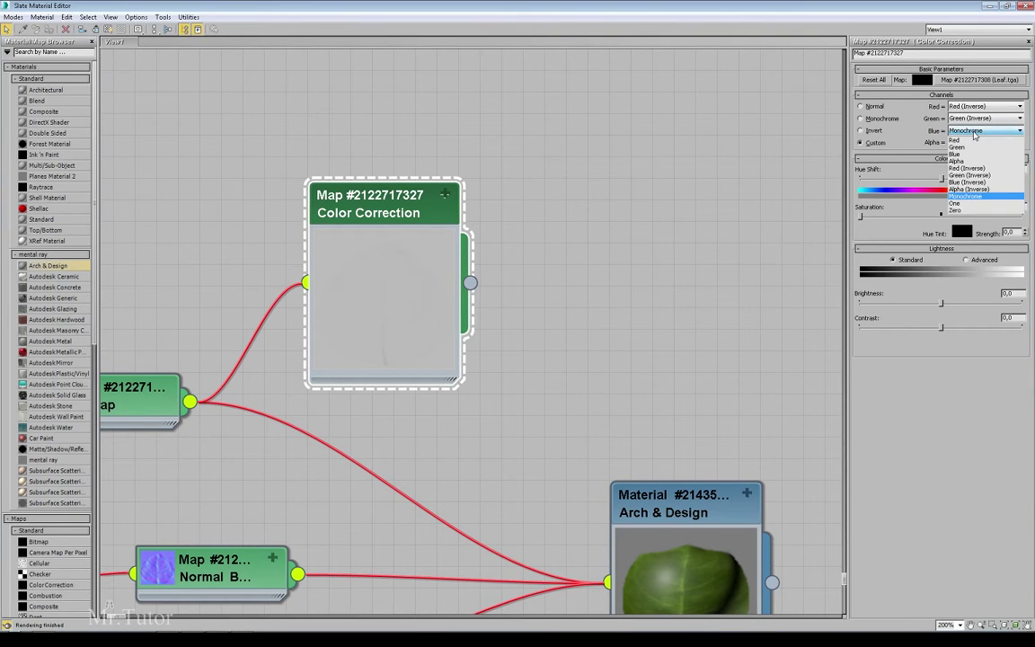
pyautogui.click(969, 182)
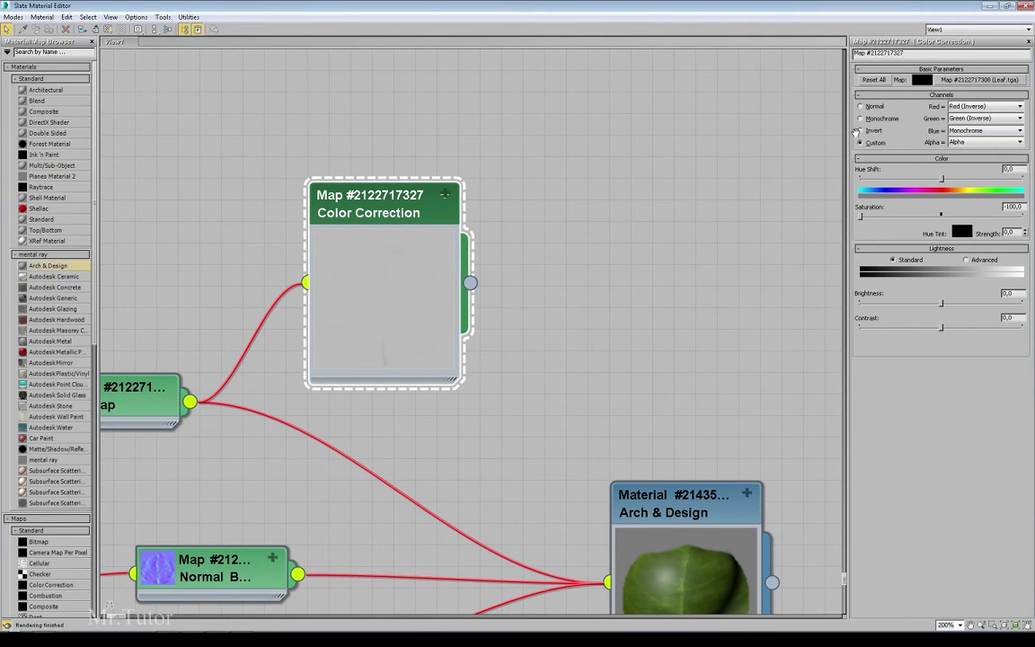
# Add a standard Output map fed by the Color Correction map, and open its parameters with an enlarged preview.
pyautogui.moveTo(597, 208); pyautogui.dragTo(515, 215, button='middle')
pyautogui.rightClick(516, 216)
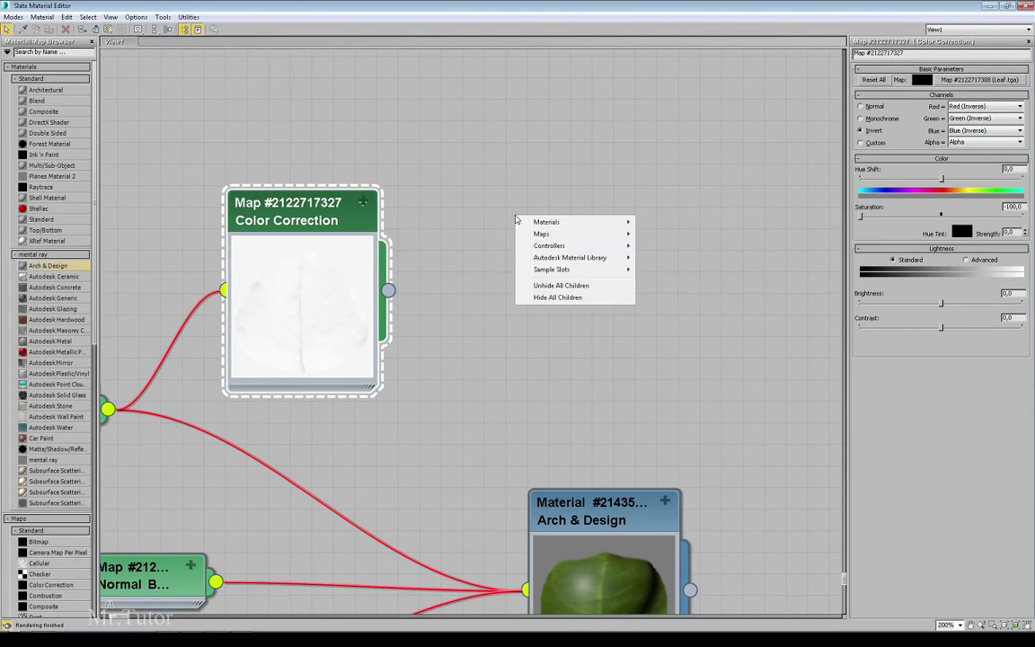
pyautogui.moveTo(584, 234)
pyautogui.moveTo(665, 235)
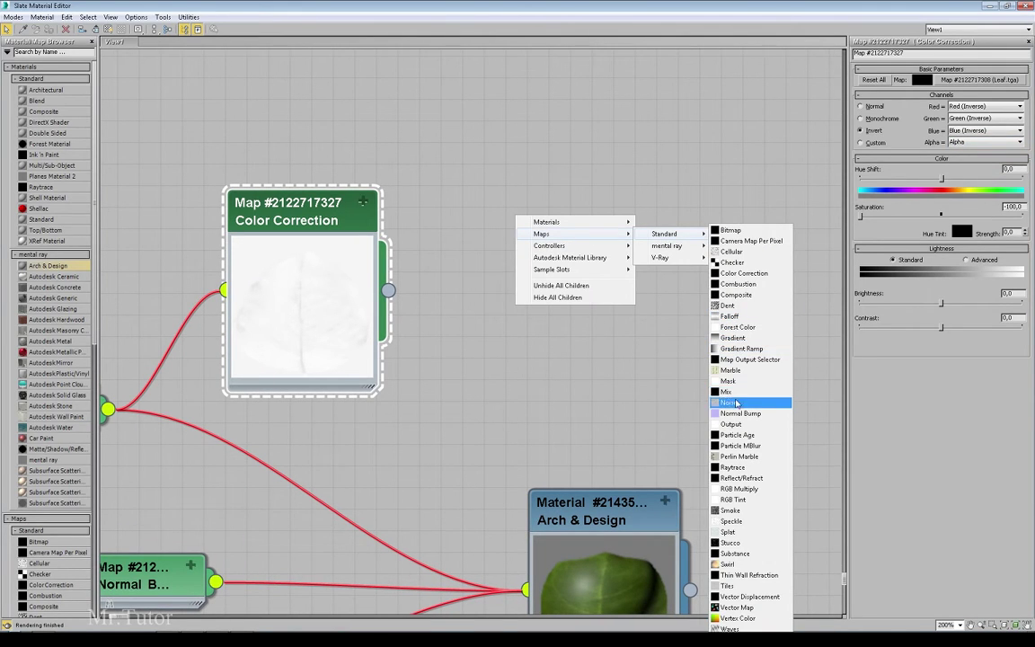
pyautogui.click(732, 424)
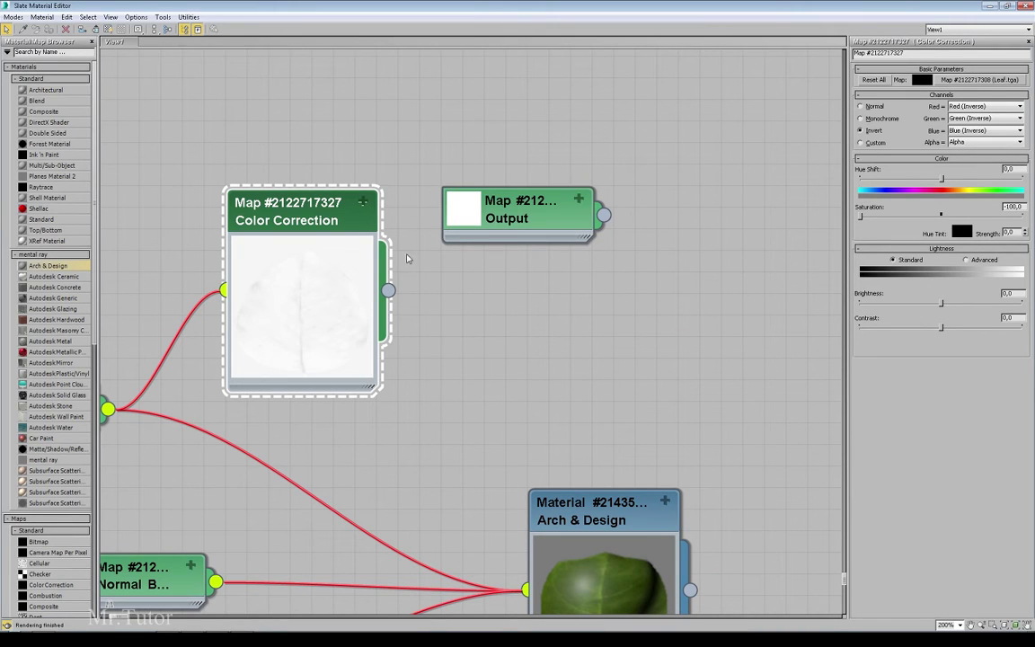
pyautogui.moveTo(387, 291); pyautogui.dragTo(525, 204)
pyautogui.doubleClick(474, 218)
pyautogui.doubleClick(524, 204)
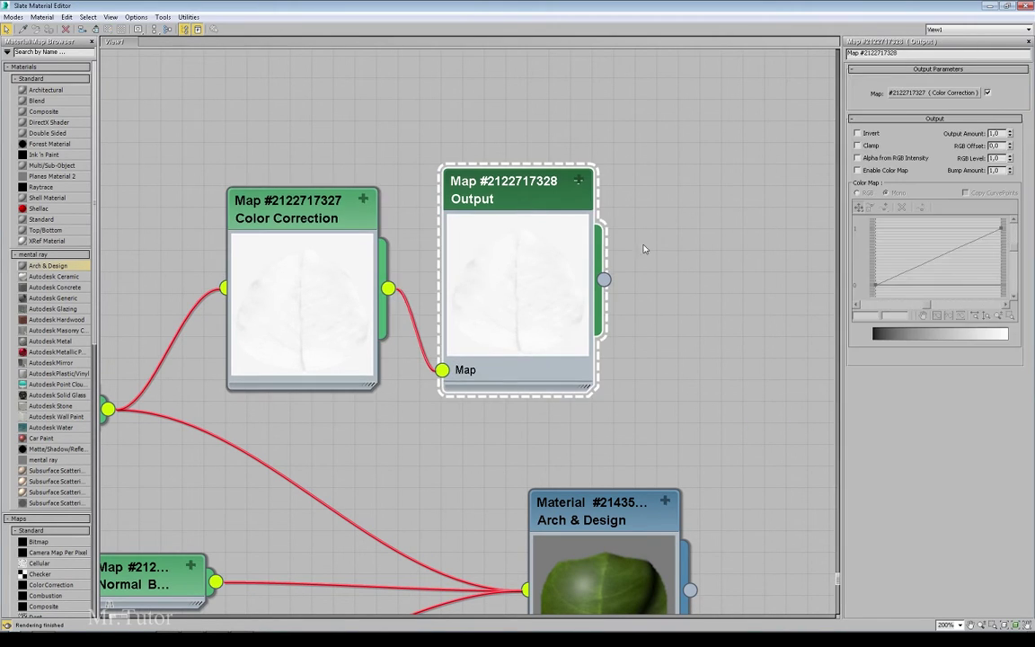
# Enable the Output map's color map, lower the curve's end point to about 0.01, and add a middle point at about 0.48, 0.99.
pyautogui.click(858, 170)
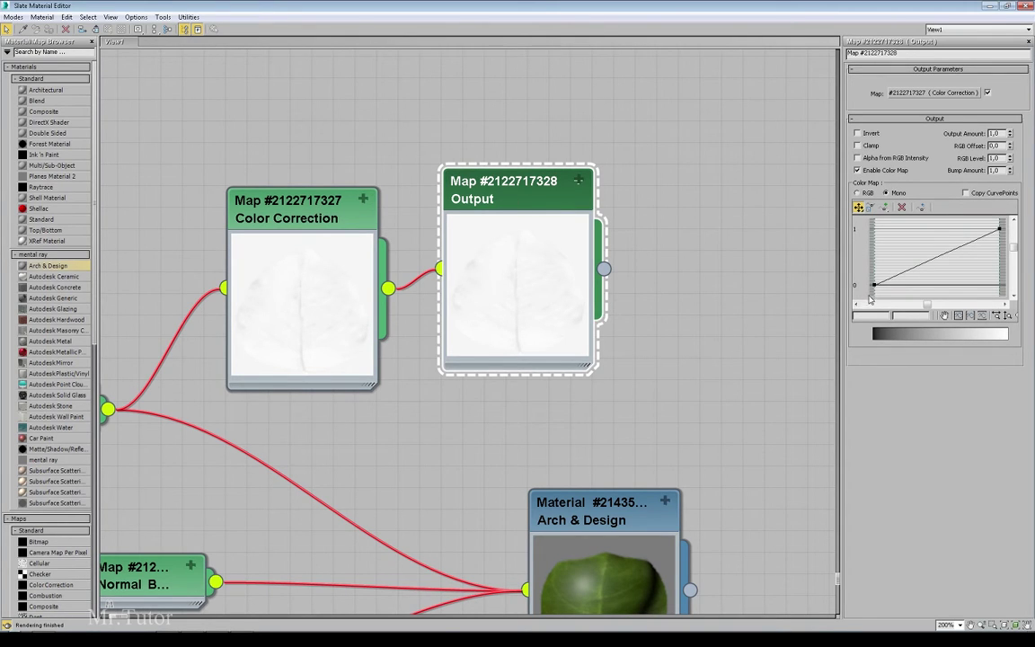
pyautogui.moveTo(874, 284)
pyautogui.mouseDown()
pyautogui.moveTo(873, 236)
pyautogui.moveTo(873, 283)
pyautogui.mouseUp()
pyautogui.click(884, 207)
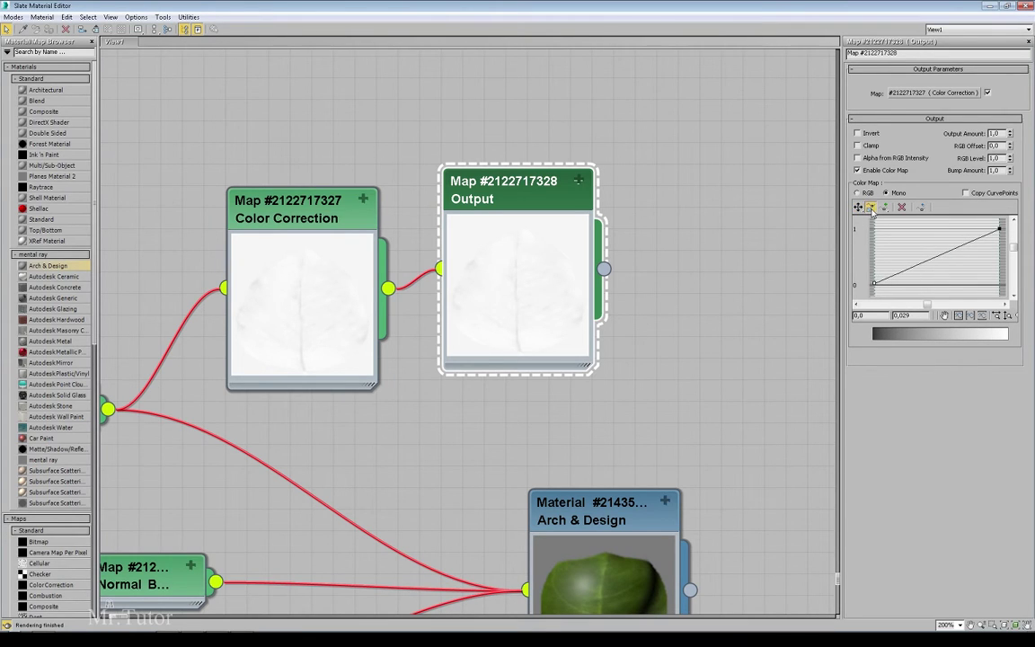
pyautogui.click(931, 258)
pyautogui.click(859, 207)
pyautogui.moveTo(1001, 232); pyautogui.dragTo(1000, 284)
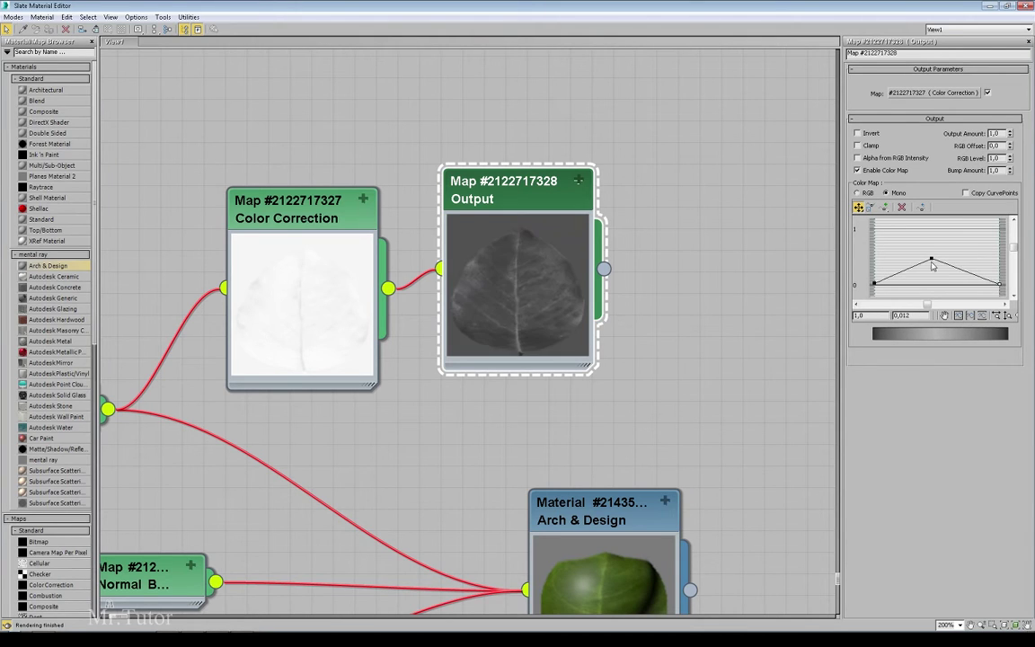
pyautogui.moveTo(931, 259); pyautogui.dragTo(934, 233)
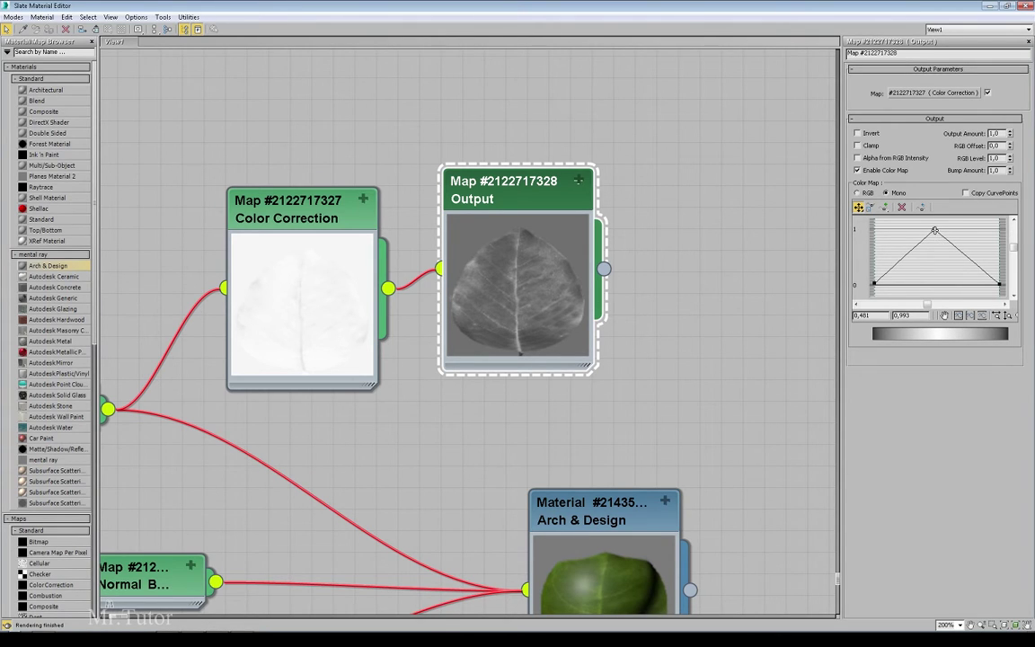
# Convert the curve's middle point to a smooth Bezier point and extend its handles outward to form a round arch.
pyautogui.rightClick(934, 231)
pyautogui.click(954, 262)
pyautogui.rightClick(935, 230)
pyautogui.click(954, 247)
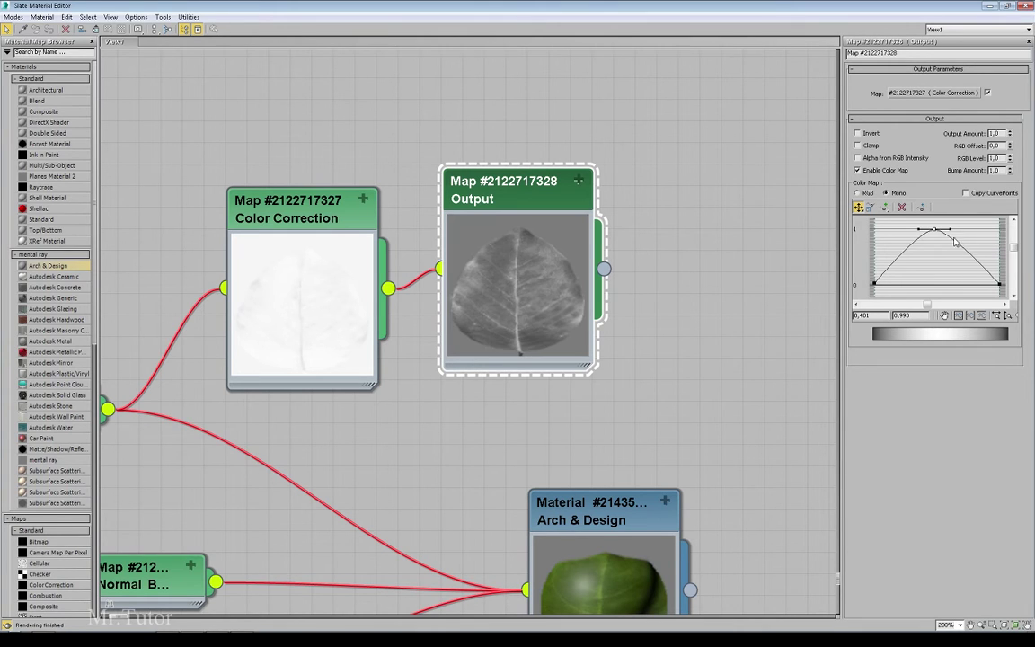
pyautogui.moveTo(952, 231); pyautogui.dragTo(969, 236)
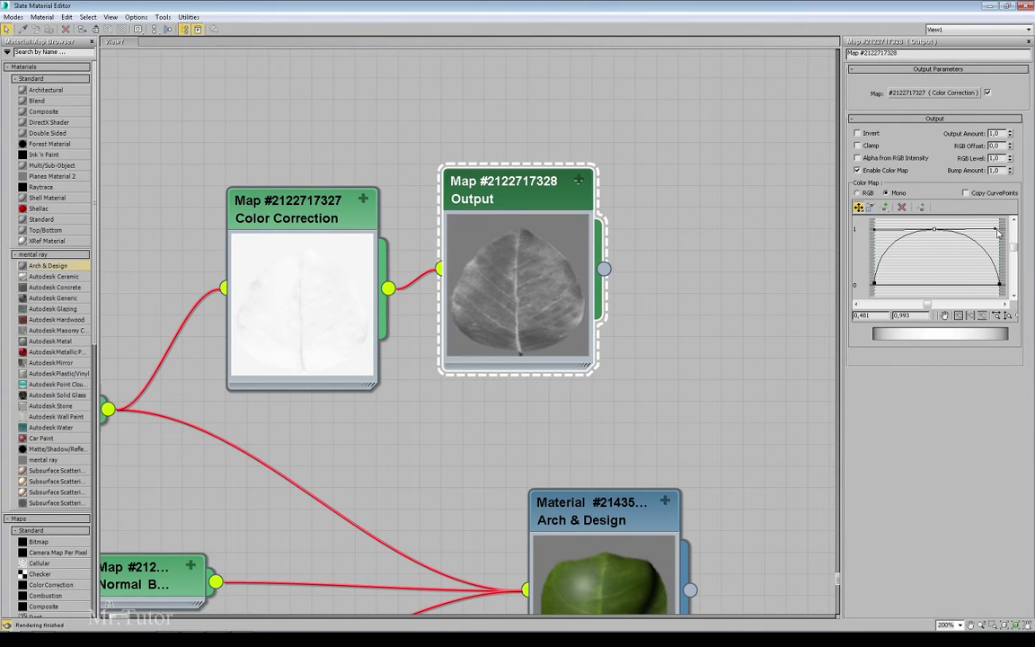
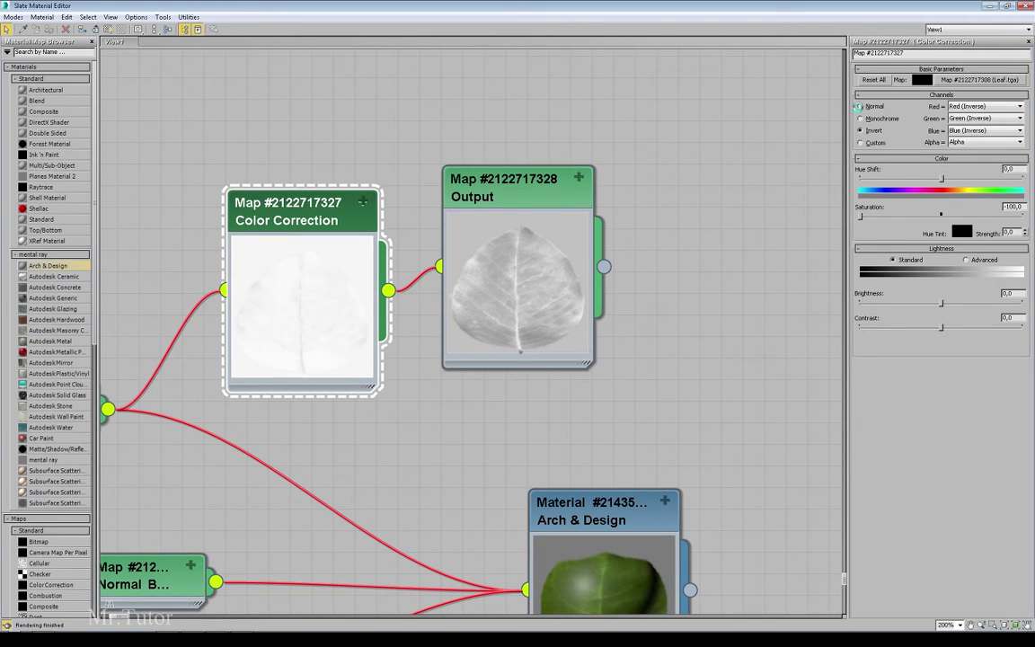
# Set the Color Correction channels back to Normal and enable Invert on the Output map instead.
pyautogui.click(860, 106)
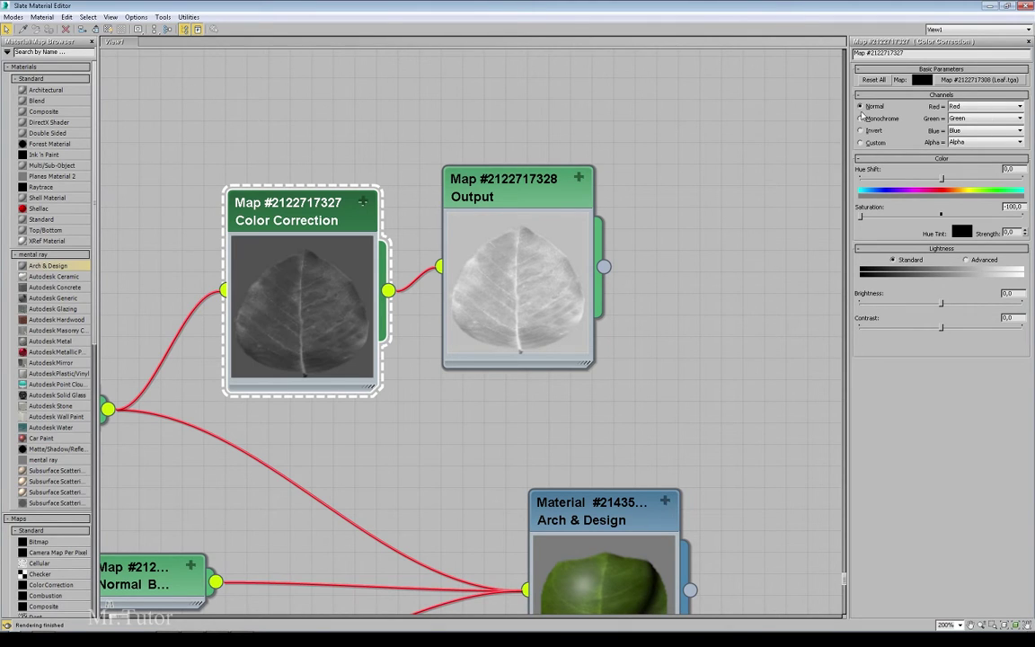
pyautogui.moveTo(543, 183); pyautogui.dragTo(542, 203)
pyautogui.doubleClick(542, 203)
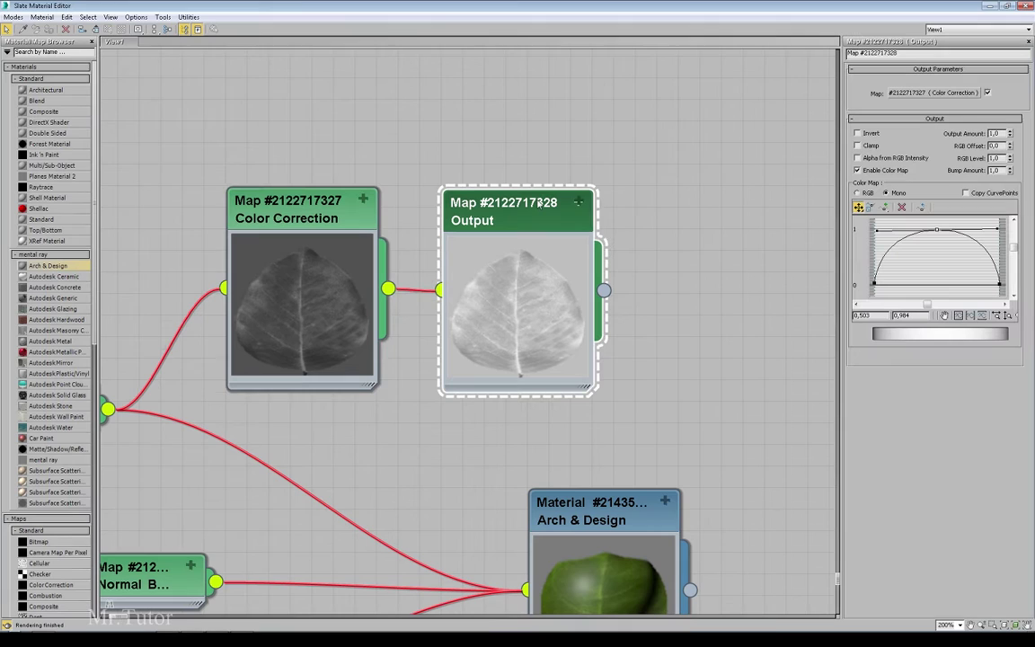
pyautogui.click(858, 133)
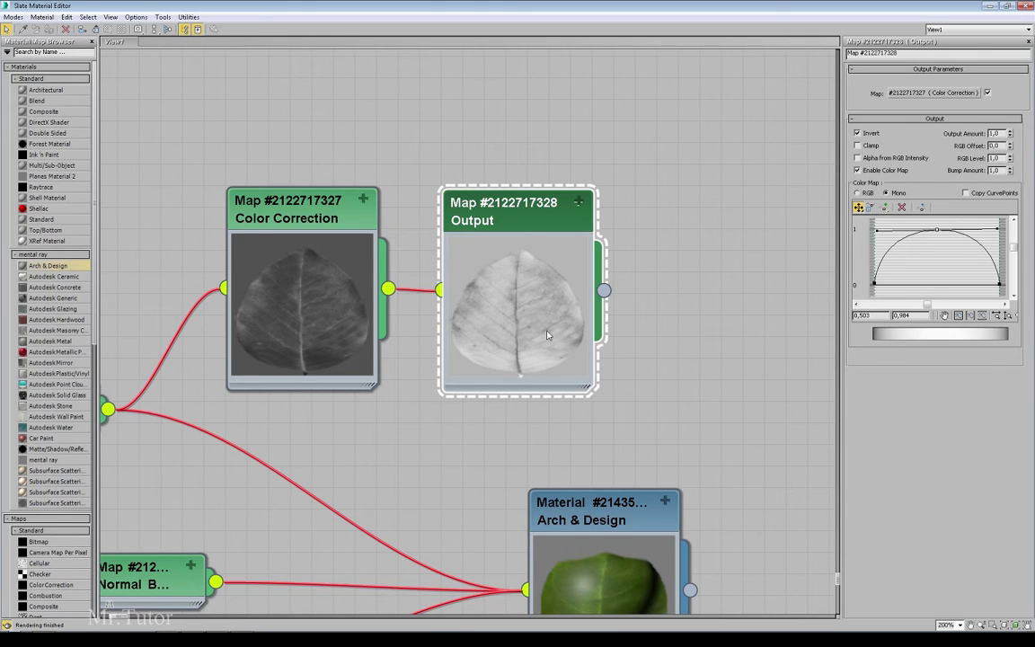
# Try an output amount of 2 on the Output map, and set it back to 1.
pyautogui.moveTo(515, 308); pyautogui.dragTo(558, 319, button='middle')
pyautogui.scroll(-2, 544, 292)
pyautogui.moveTo(559, 168); pyautogui.dragTo(363, 230)
pyautogui.moveTo(546, 229); pyautogui.dragTo(487, 213, button='middle')
pyautogui.scroll(1, 483, 298)
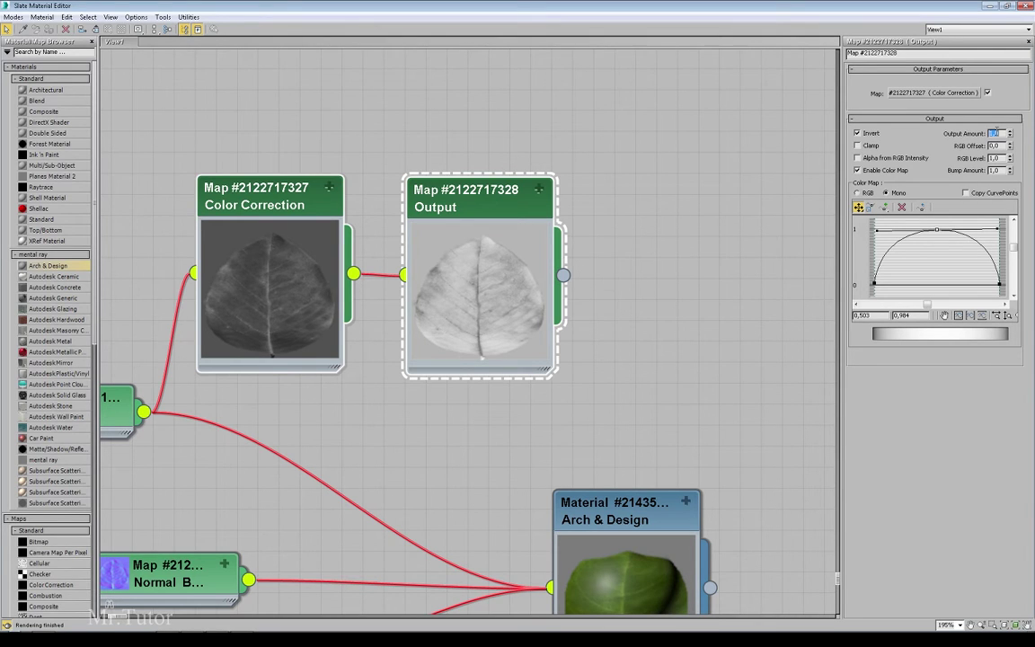
pyautogui.write('2')
pyautogui.press('Return')
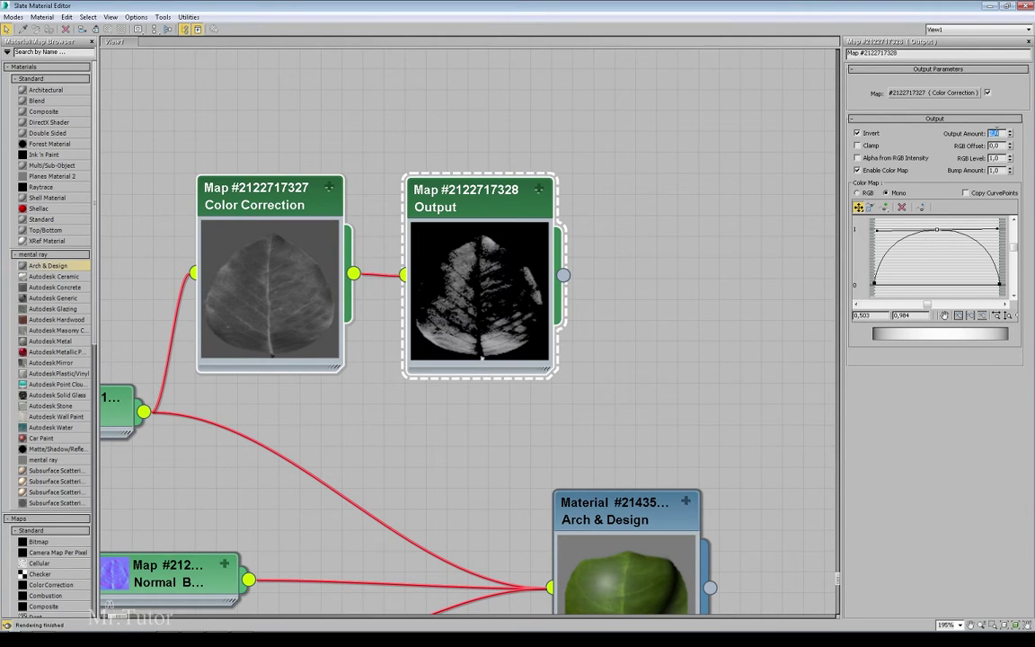
pyautogui.write('1')
pyautogui.press('Return')
pyautogui.rightClick(531, 252)
pyautogui.click(622, 214)
pyautogui.scroll(-1, 622, 215)
pyautogui.moveTo(550, 199); pyautogui.dragTo(494, 87, button='middle')
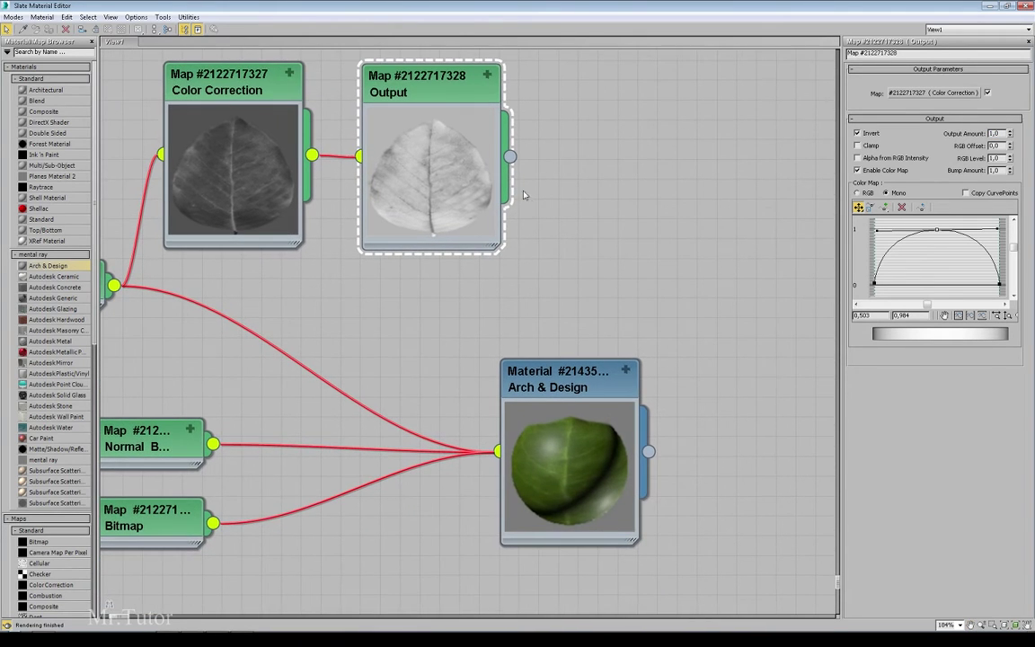
pyautogui.click(627, 371)
pyautogui.moveTo(597, 346); pyautogui.dragTo(600, 342, button='middle')
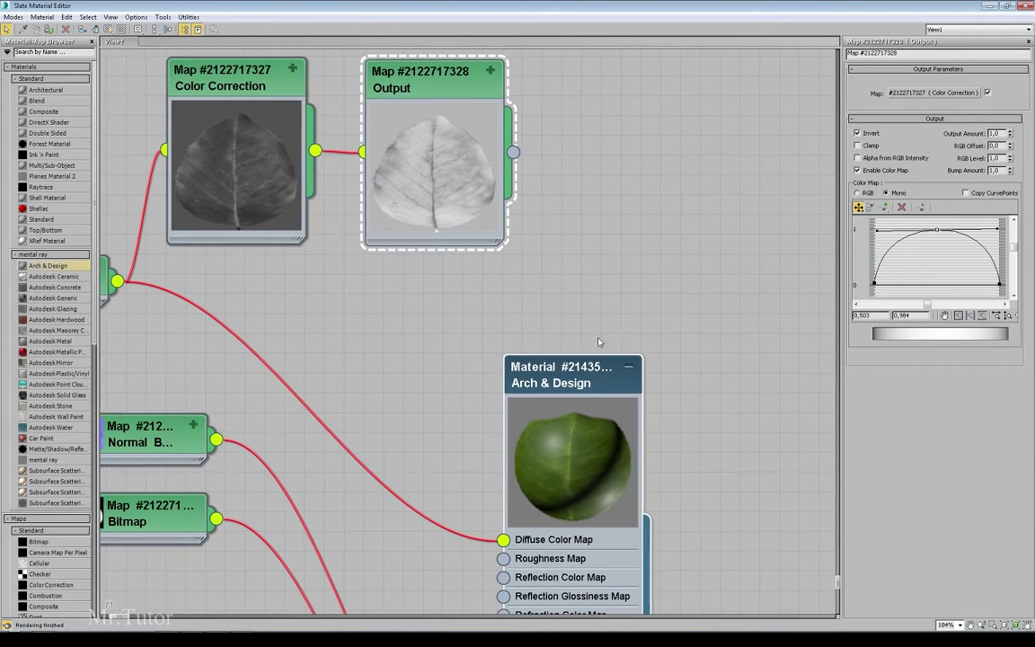
pyautogui.doubleClick(595, 433)
pyautogui.scroll(-1, 590, 350)
pyautogui.click(627, 365)
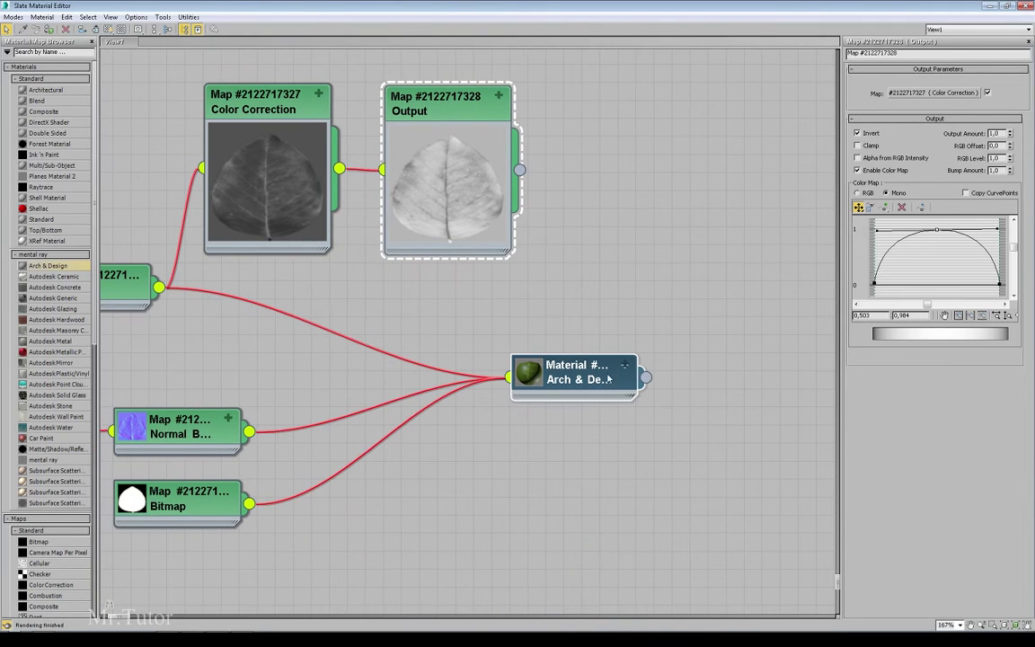
pyautogui.doubleClick(541, 381)
pyautogui.scroll(-1, 550, 351)
pyautogui.moveTo(550, 348); pyautogui.dragTo(566, 315, button='middle')
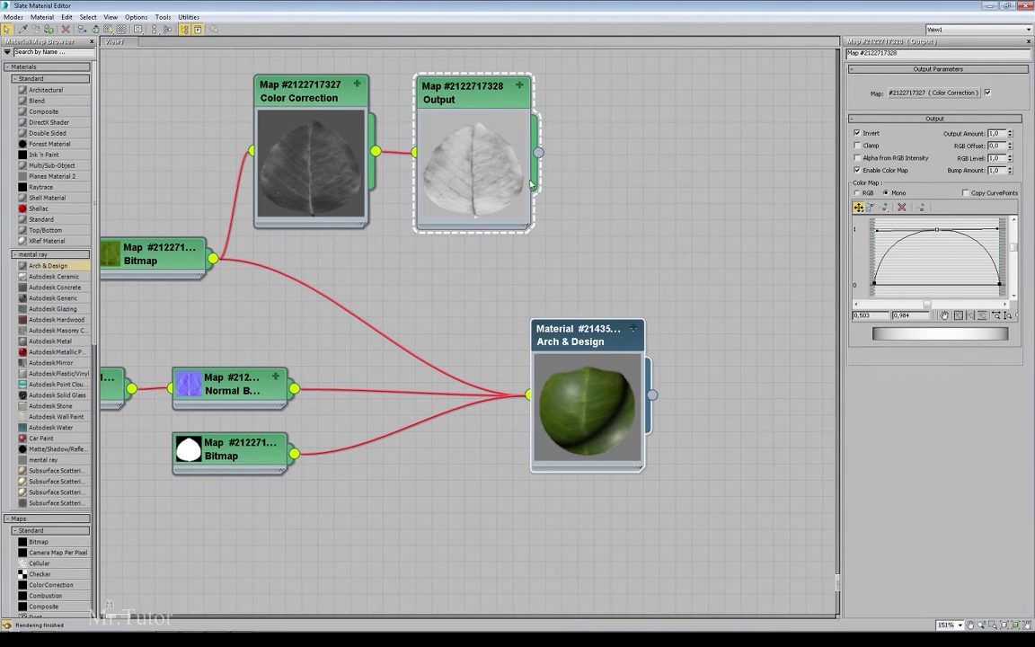
# Open the Arch & Design material's parameters and connect the Output map to its Reflection color as an instance.
pyautogui.doubleClick(611, 332)
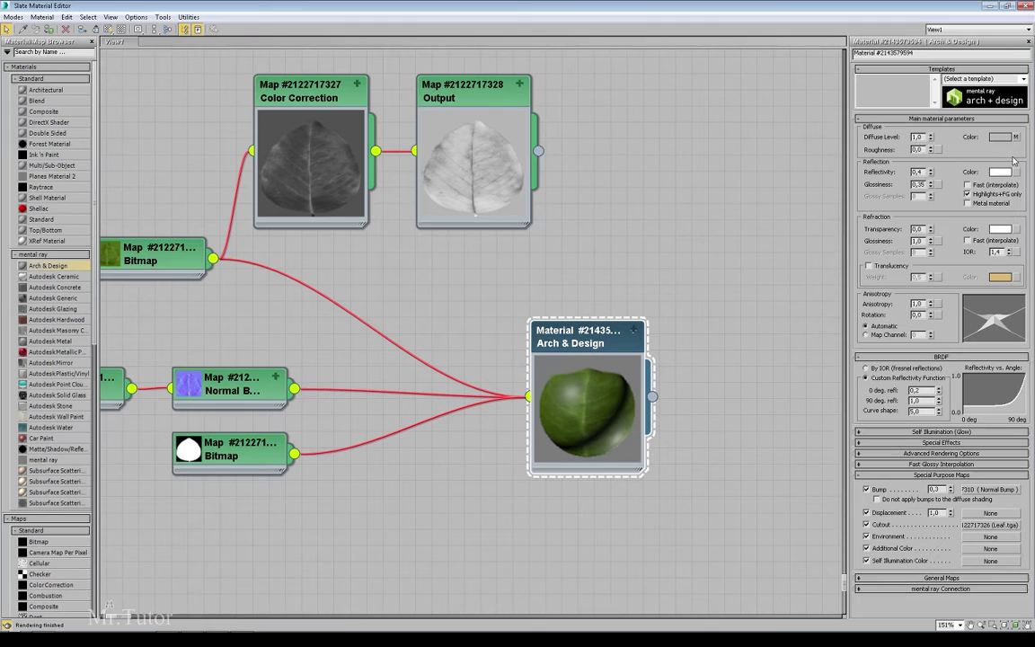
pyautogui.moveTo(537, 150); pyautogui.dragTo(917, 160)
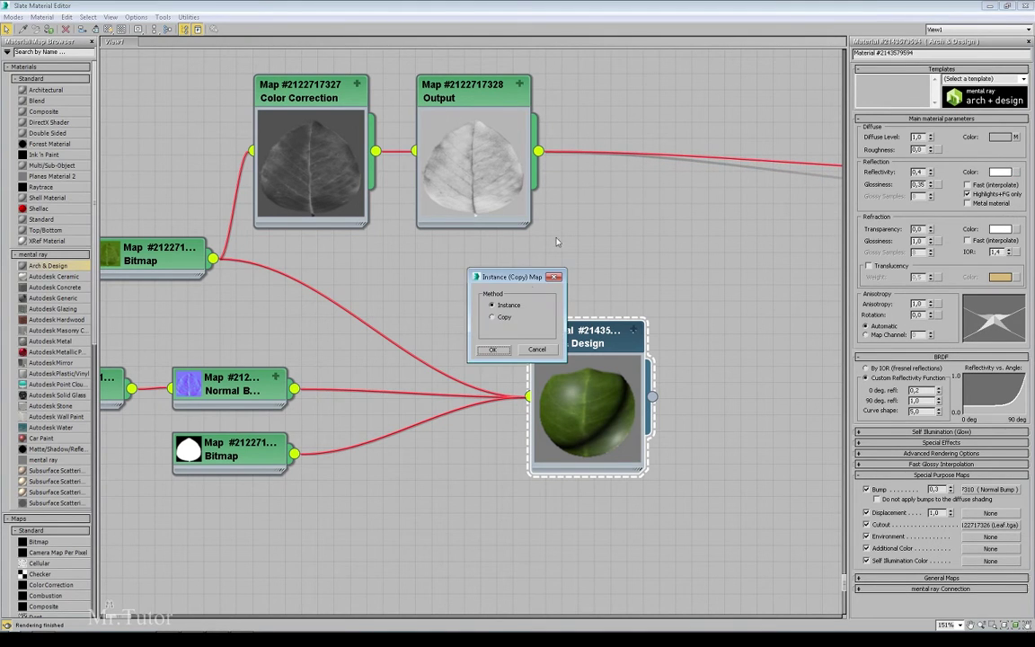
pyautogui.click(493, 351)
pyautogui.scroll(3, 589, 339)
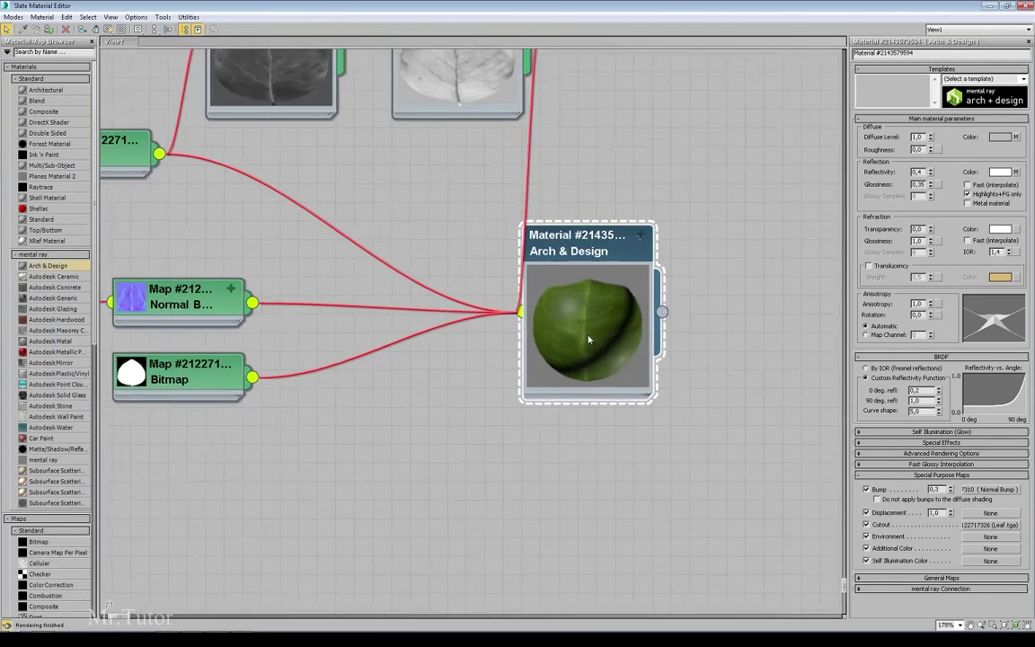
pyautogui.scroll(-3, 591, 306)
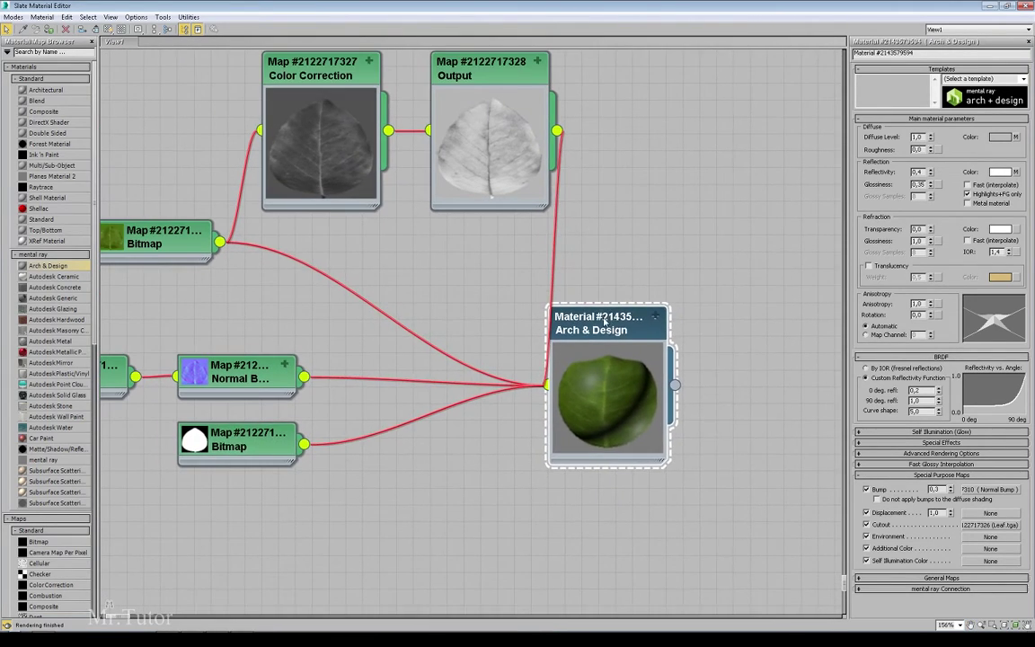
# Shrink the Output and Color Correction node previews and move both nodes closer to the leaf bitmap node.
pyautogui.moveTo(552, 306); pyautogui.dragTo(634, 305)
pyautogui.scroll(-2, 636, 243)
pyautogui.moveTo(615, 201); pyautogui.dragTo(650, 300, button='middle')
pyautogui.scroll(-1, 649, 300)
pyautogui.doubleClick(533, 252)
pyautogui.doubleClick(430, 270)
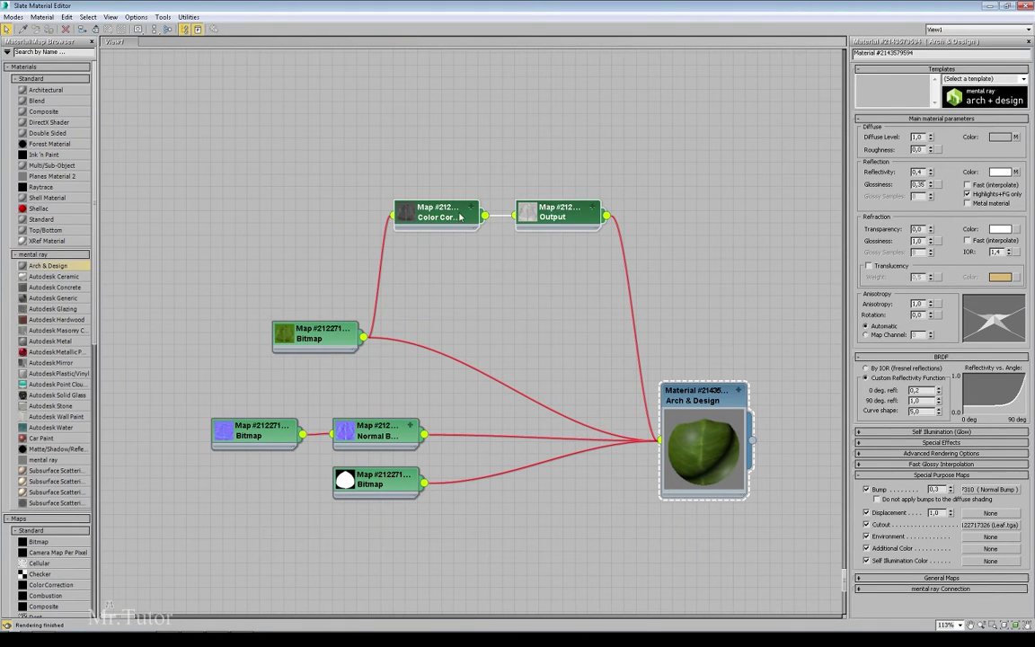
pyautogui.moveTo(457, 213); pyautogui.dragTo(456, 236)
# Line up the Normal Bump and cutout bitmap nodes beneath the leaf bitmap, and move the material node closer to them.
pyautogui.moveTo(528, 440); pyautogui.dragTo(547, 370, button='middle')
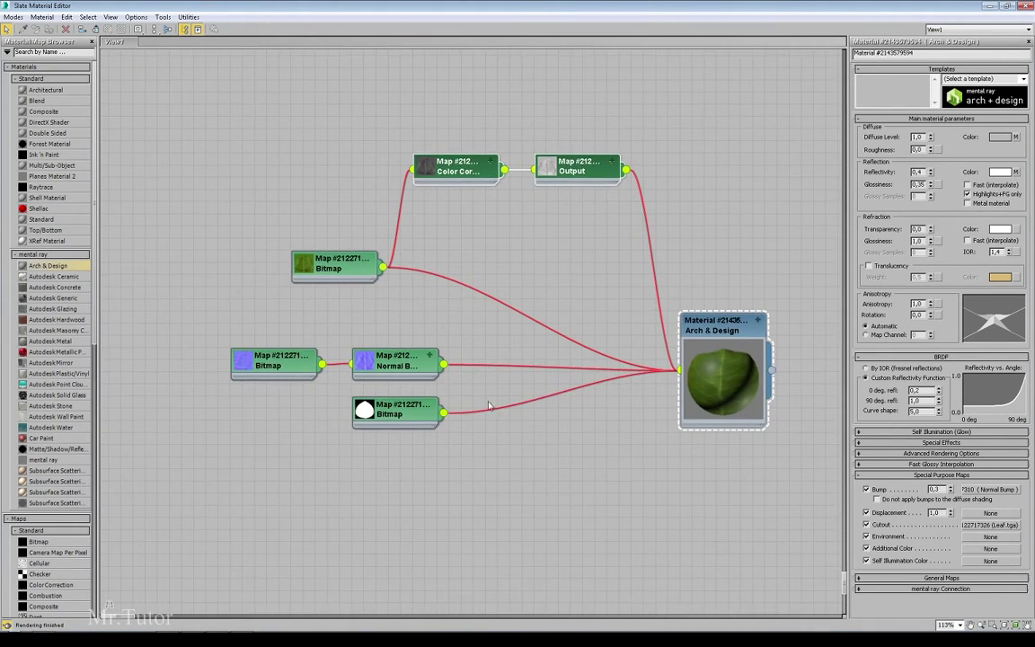
pyautogui.scroll(1, 399, 323)
pyautogui.moveTo(399, 324); pyautogui.dragTo(252, 451)
pyautogui.moveTo(395, 429); pyautogui.dragTo(346, 360)
pyautogui.scroll(-1, 537, 385)
pyautogui.moveTo(537, 385); pyautogui.dragTo(461, 389, button='middle')
pyautogui.moveTo(692, 366); pyautogui.dragTo(643, 280)
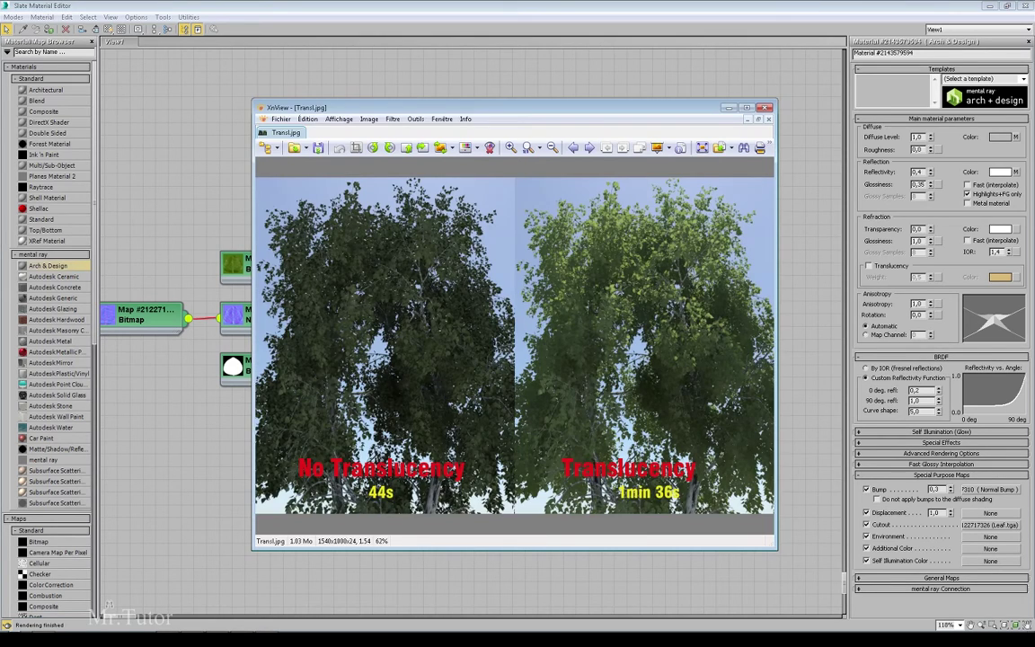
# Switch to Pdplayer, play the foliage animation from its first frame, examine the sunlit tree leaves, and return to the Slate Material Editor.
pyautogui.doubleClick(603, 260)
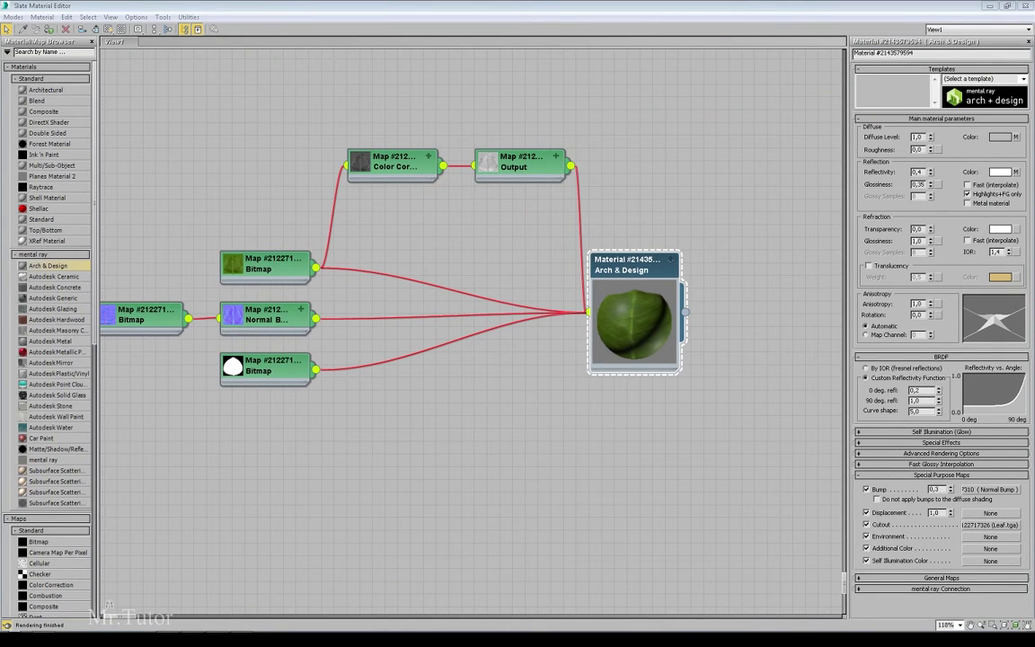
pyautogui.hotkey('alt', 'Tab')
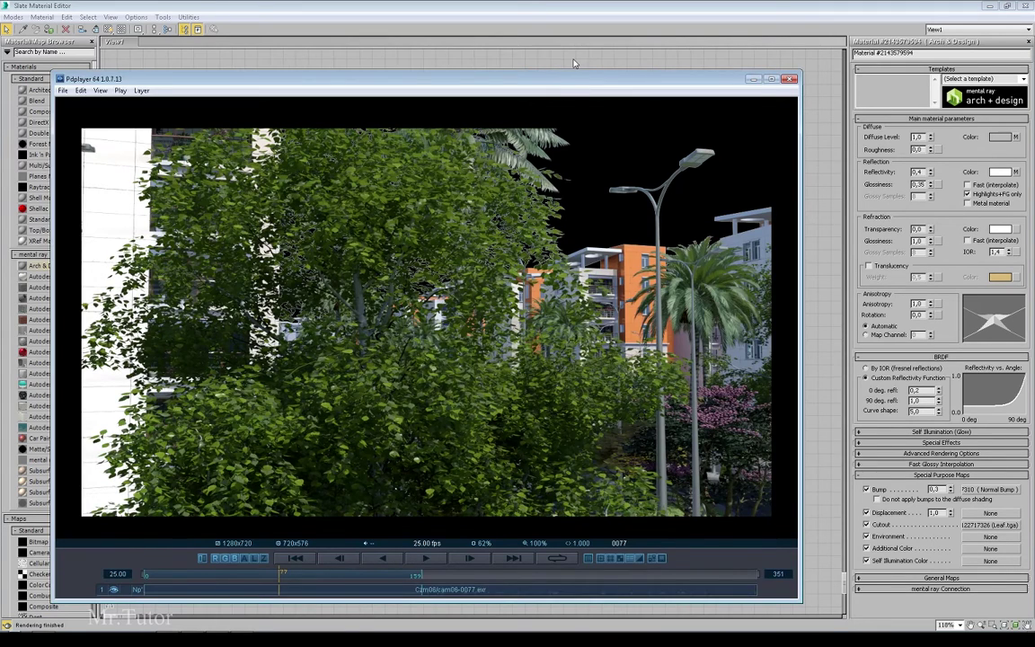
pyautogui.moveTo(573, 60); pyautogui.dragTo(577, 54)
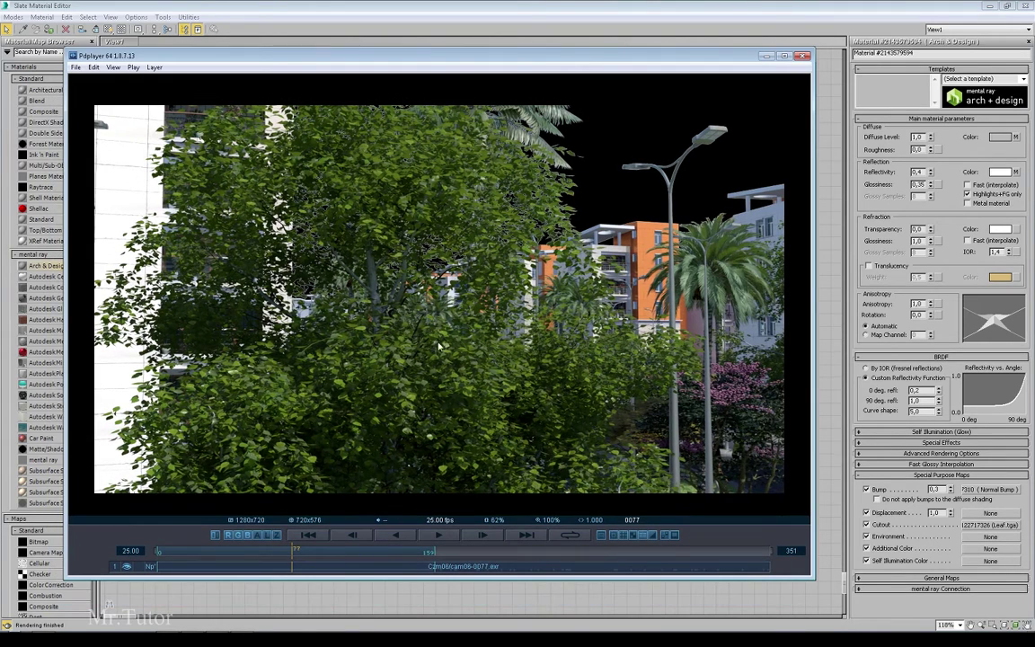
pyautogui.click(304, 537)
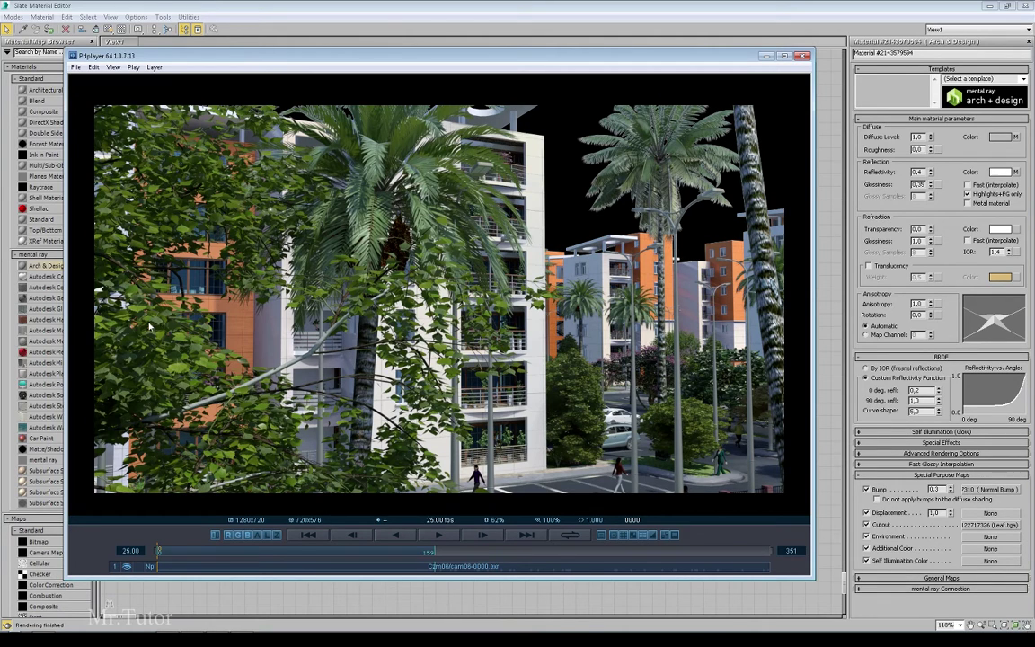
pyautogui.click(437, 535)
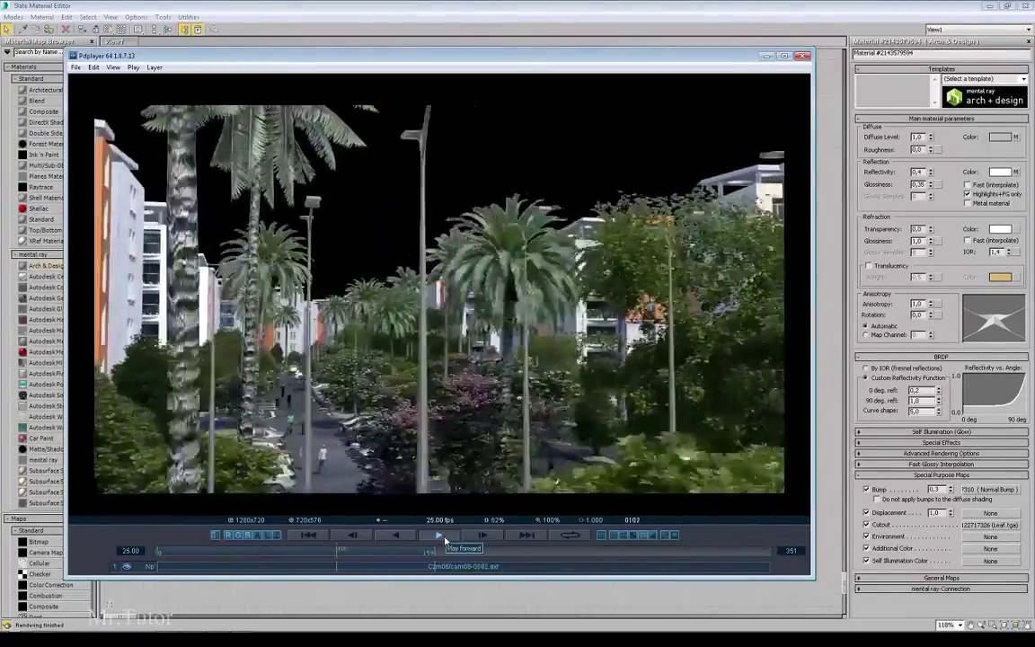
pyautogui.moveTo(553, 396); pyautogui.dragTo(521, 391)
pyautogui.moveTo(635, 381); pyautogui.dragTo(409, 340)
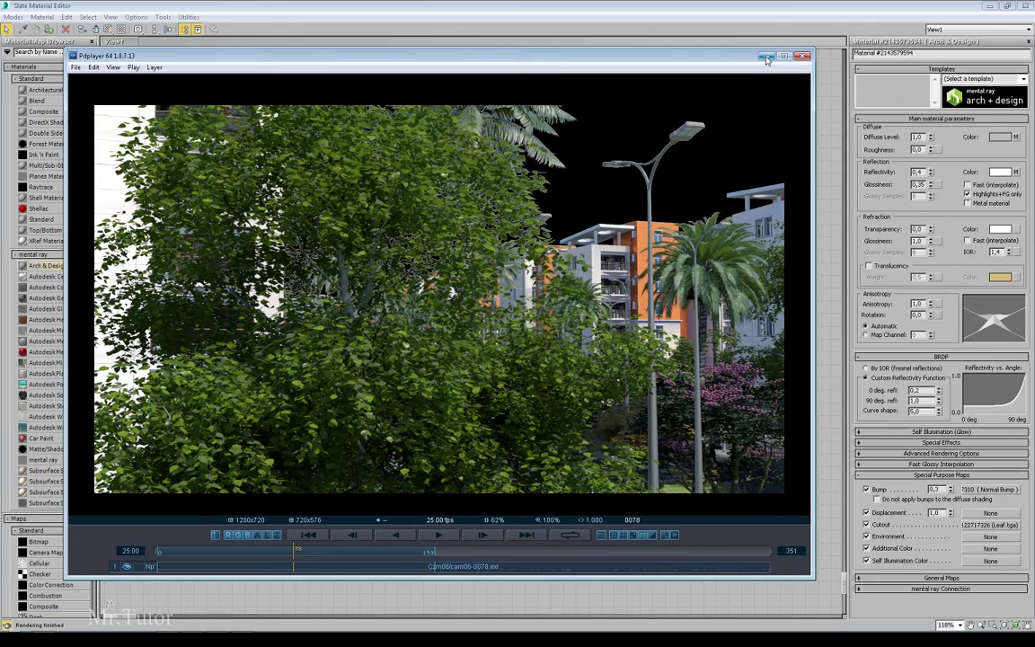
pyautogui.moveTo(199, 56); pyautogui.dragTo(1005, 128)
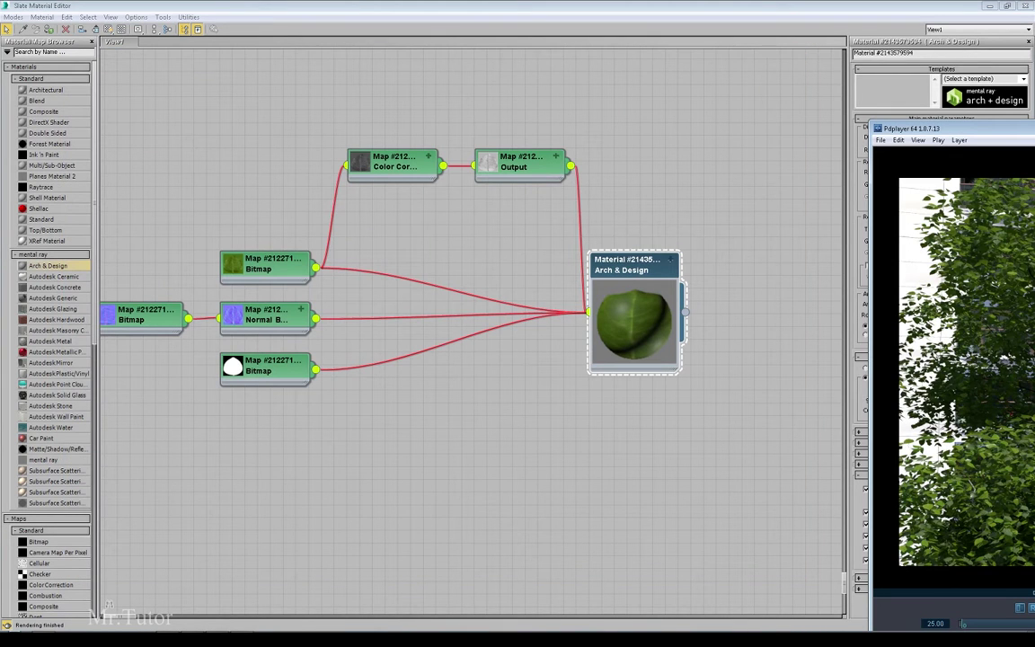
pyautogui.hotkey('alt', 'Tab')
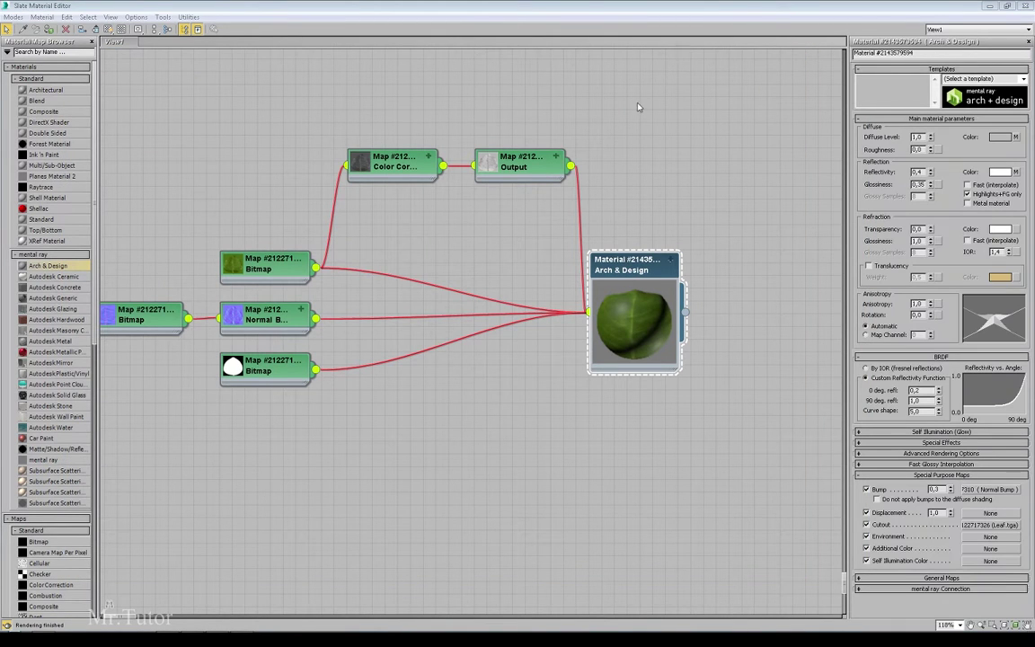
# Assign the Arch & Design leaf material to the selected plane and show the shaded material in the viewport.
pyautogui.doubleClick(524, 7)
pyautogui.keyDown('alt'); pyautogui.moveTo(520, 219); pyautogui.dragTo(549, 269, button='middle'); pyautogui.keyUp('alt')
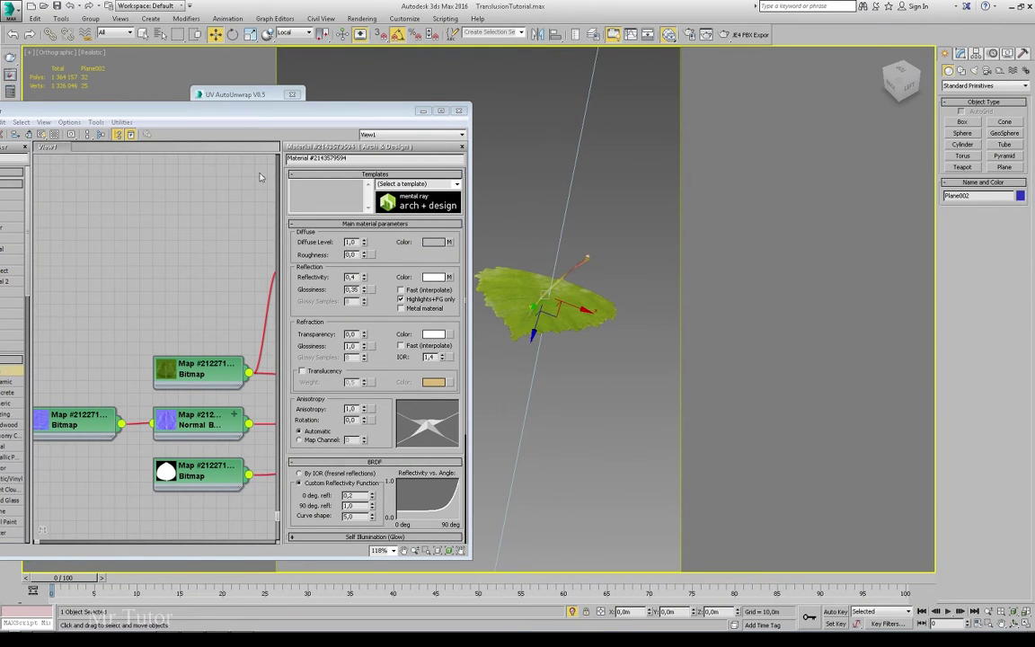
pyautogui.doubleClick(228, 106)
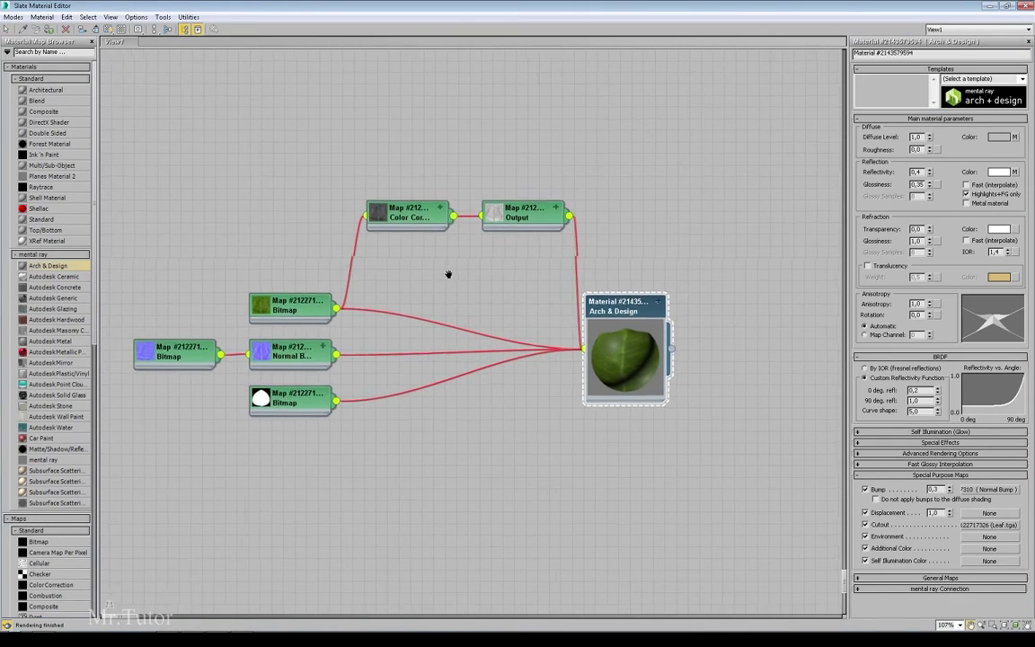
pyautogui.scroll(2, 513, 288)
pyautogui.moveTo(661, 281); pyautogui.dragTo(523, 301, button='middle')
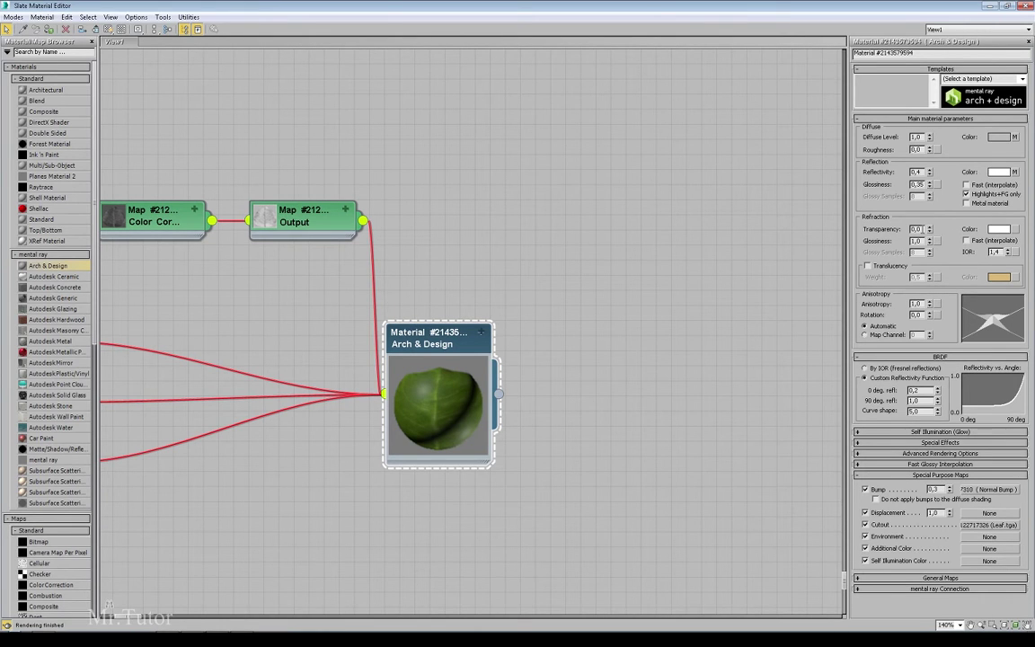
pyautogui.doubleClick(637, 13)
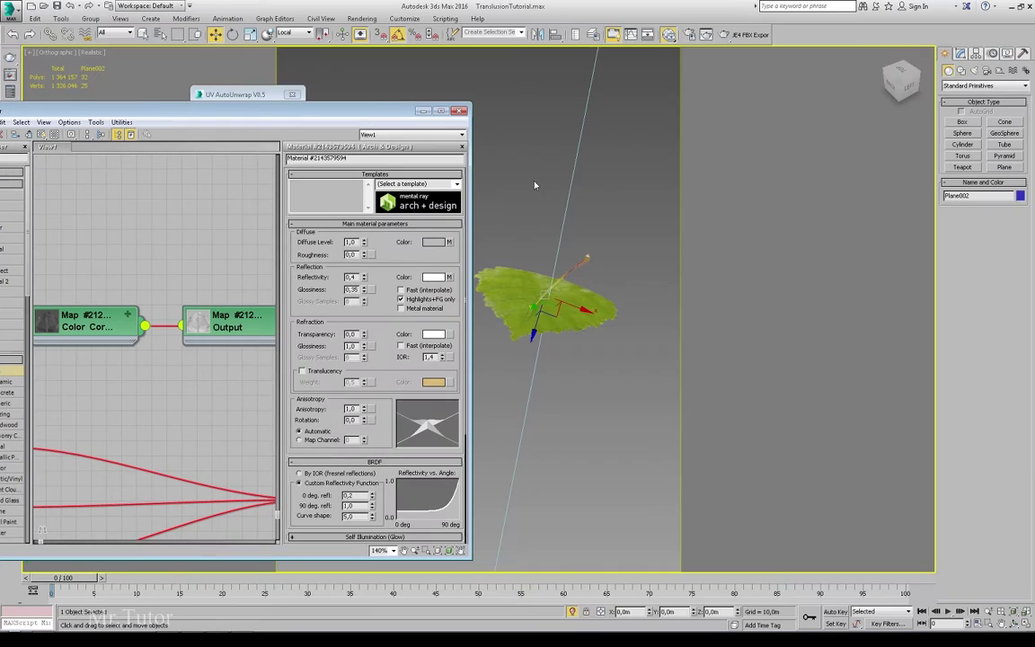
pyautogui.moveTo(224, 353); pyautogui.dragTo(63, 349, button='middle')
pyautogui.scroll(-2, 64, 348)
pyautogui.moveTo(193, 435); pyautogui.dragTo(126, 270, button='middle')
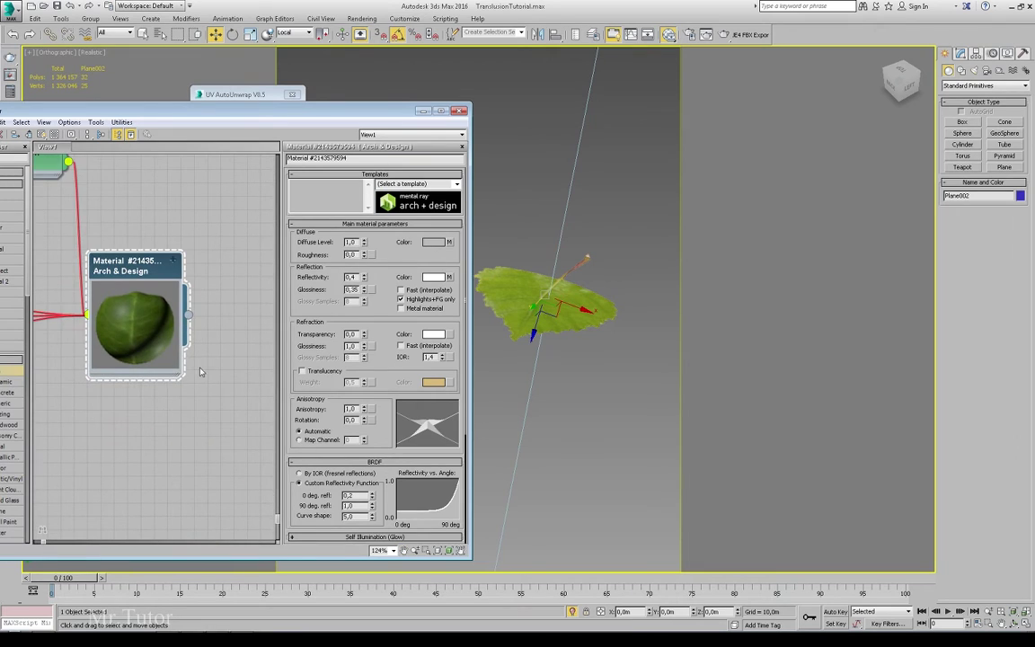
pyautogui.moveTo(187, 315); pyautogui.dragTo(515, 287)
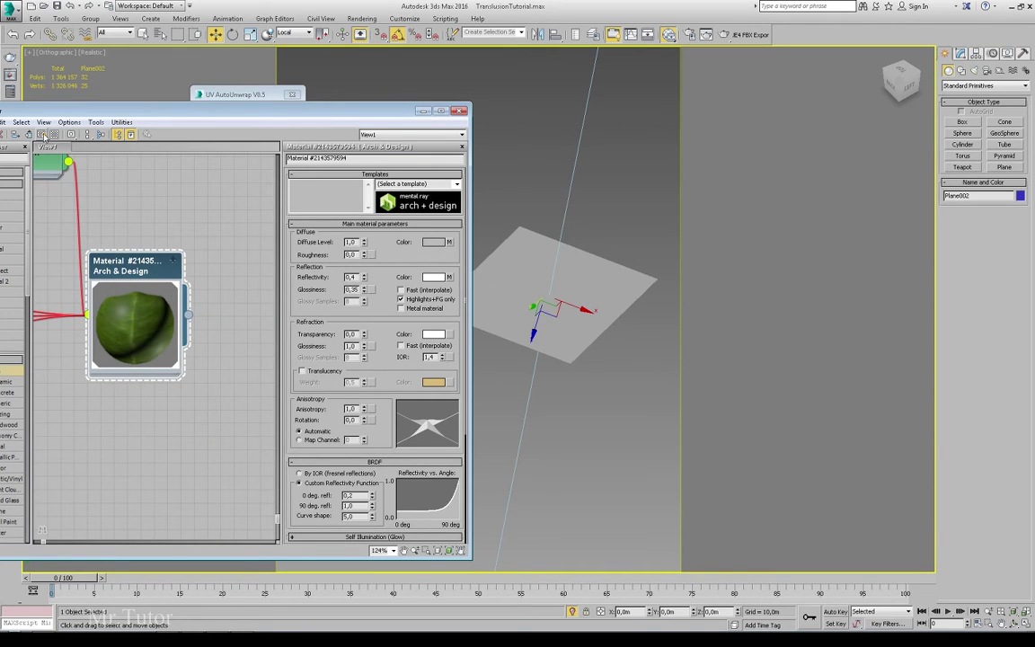
pyautogui.click(41, 134)
# Set the leaf material's refraction Transparency to 0.3.
pyautogui.doubleClick(231, 111)
pyautogui.moveTo(656, 265); pyautogui.dragTo(741, 402, button='middle')
pyautogui.moveTo(216, 306); pyautogui.dragTo(453, 297, button='middle')
pyautogui.scroll(1, 453, 298)
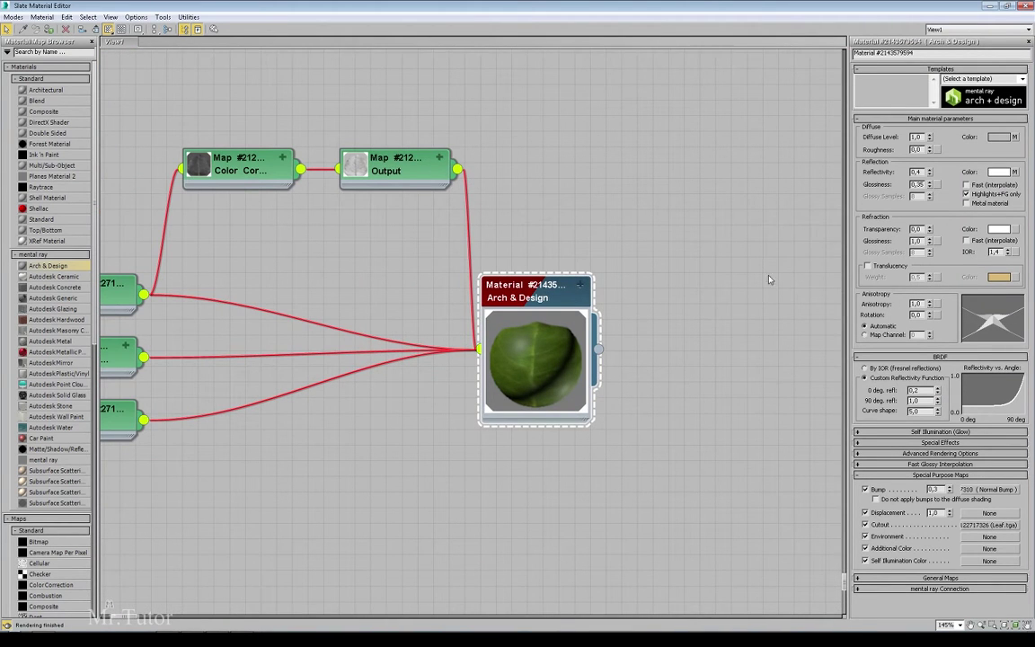
pyautogui.doubleClick(918, 229)
pyautogui.write('0,2')
pyautogui.press('Return')
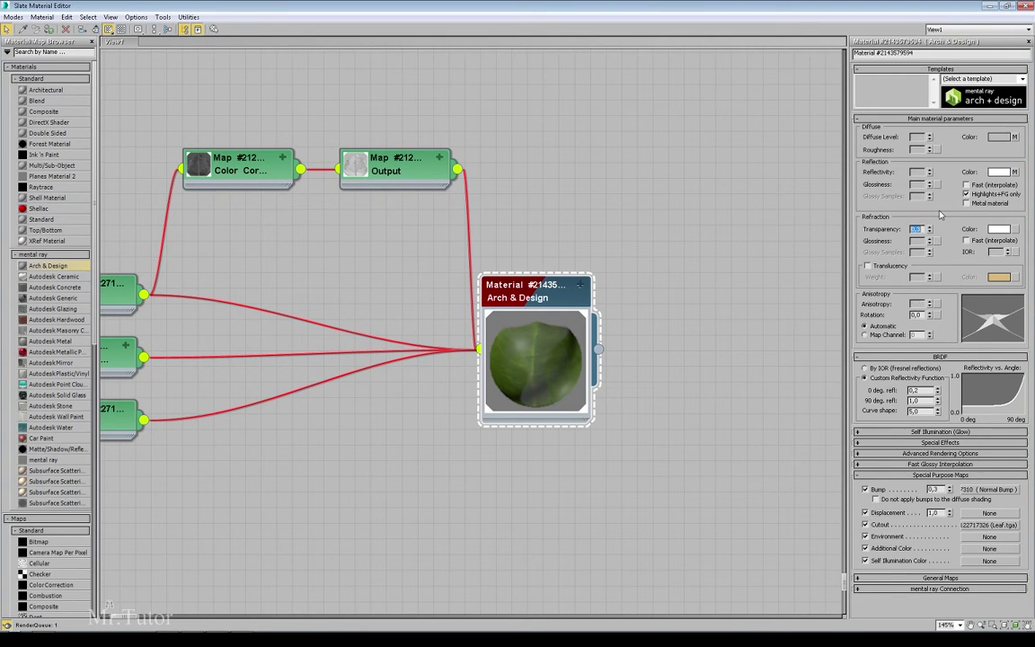
# Run a test render of the leaf's underside and close the rendered frame window.
pyautogui.doubleClick(673, 8)
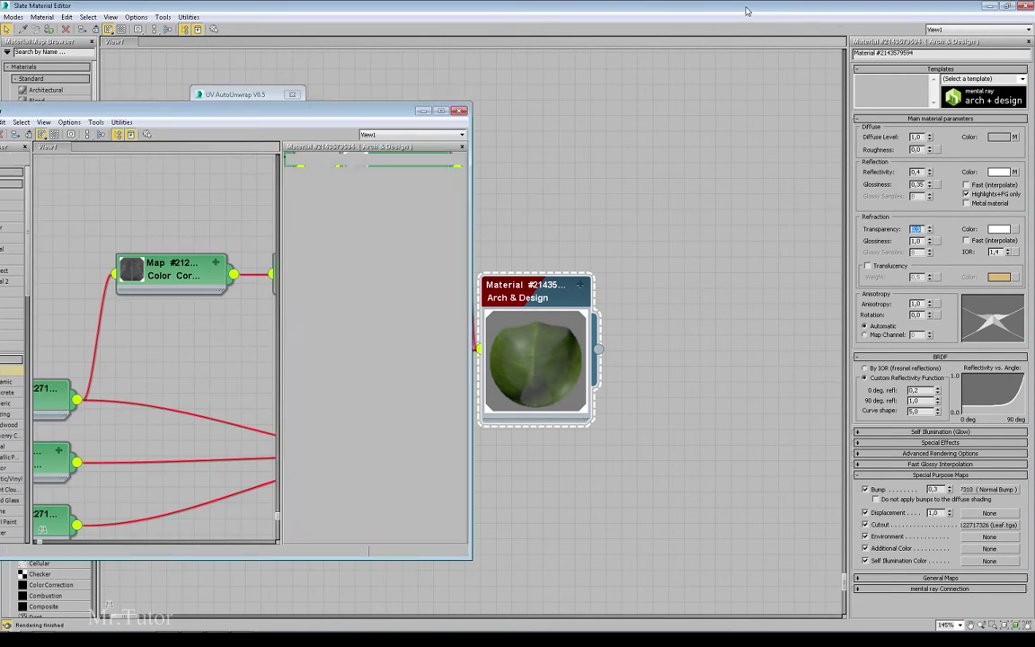
pyautogui.keyDown('alt'); pyautogui.moveTo(596, 260); pyautogui.dragTo(540, 176, button='middle'); pyautogui.keyUp('alt')
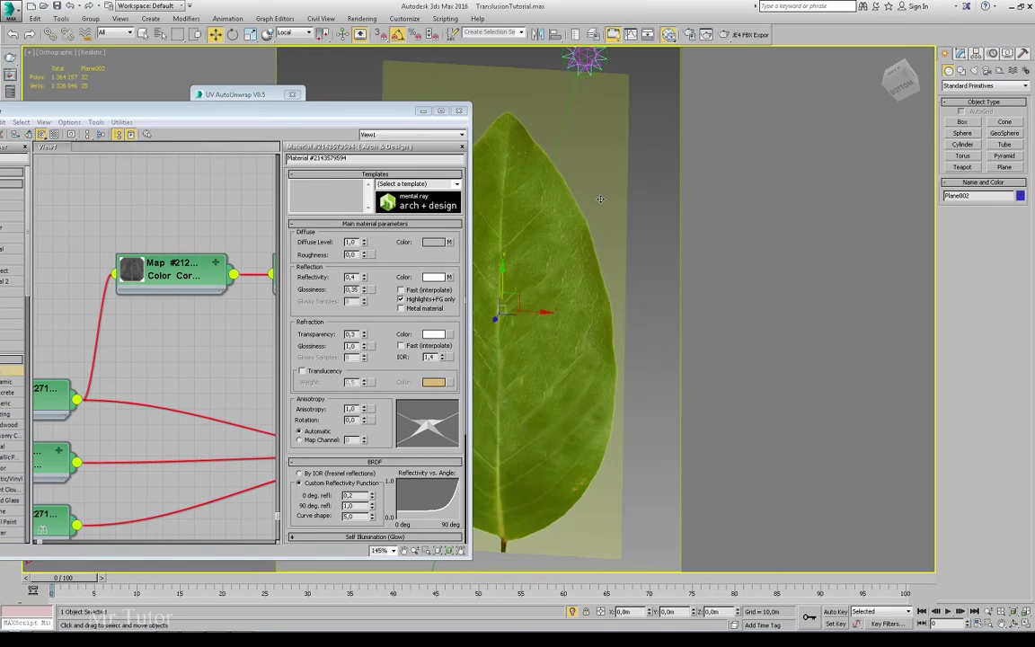
pyautogui.hotkey('shift', 'q')
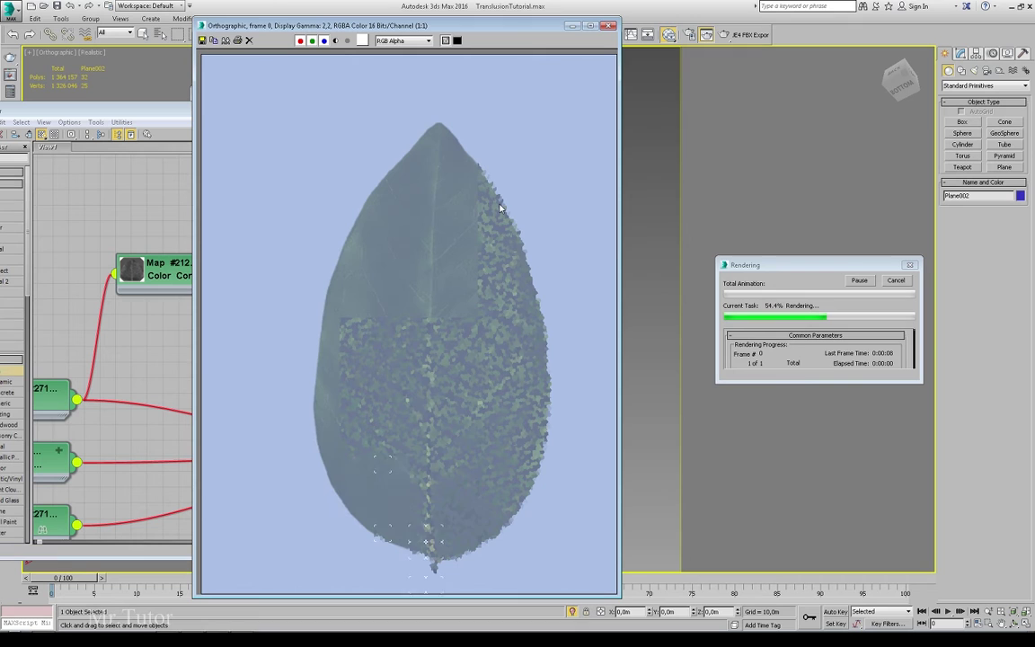
pyautogui.click(610, 27)
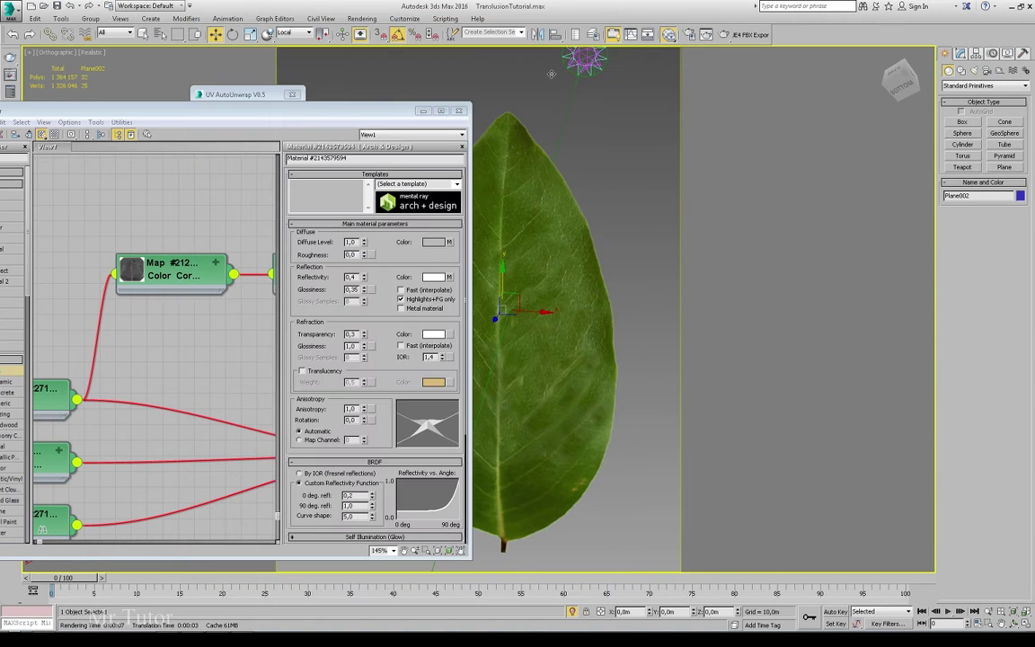
# Enable Translucency on the leaf material and set its weight to 1.
pyautogui.doubleClick(293, 97)
pyautogui.moveTo(634, 283); pyautogui.dragTo(551, 297, button='middle')
pyautogui.scroll(1, 548, 302)
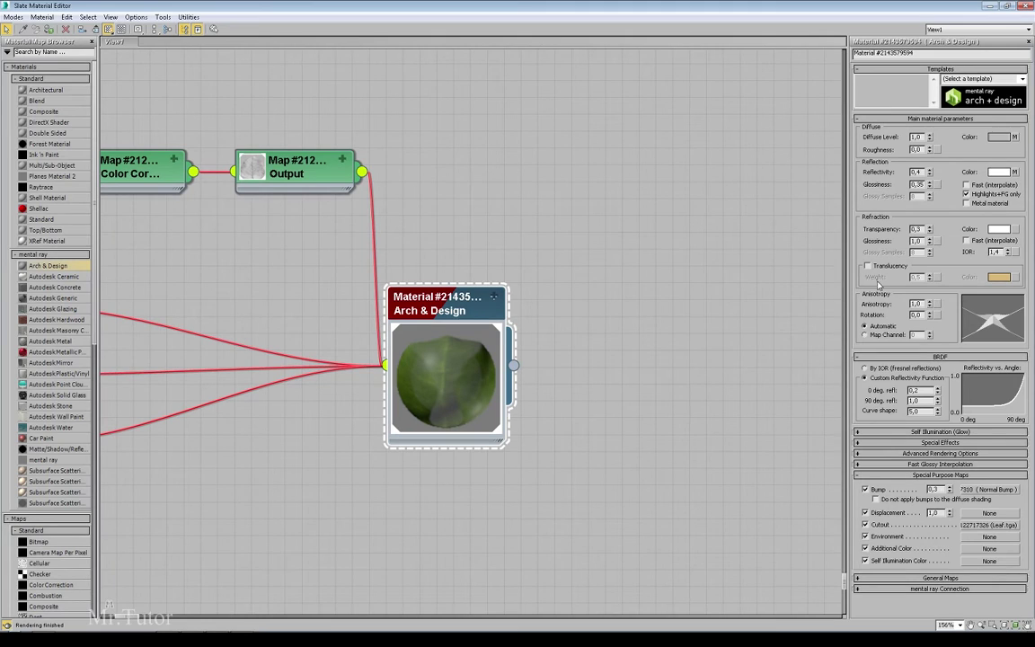
pyautogui.click(868, 266)
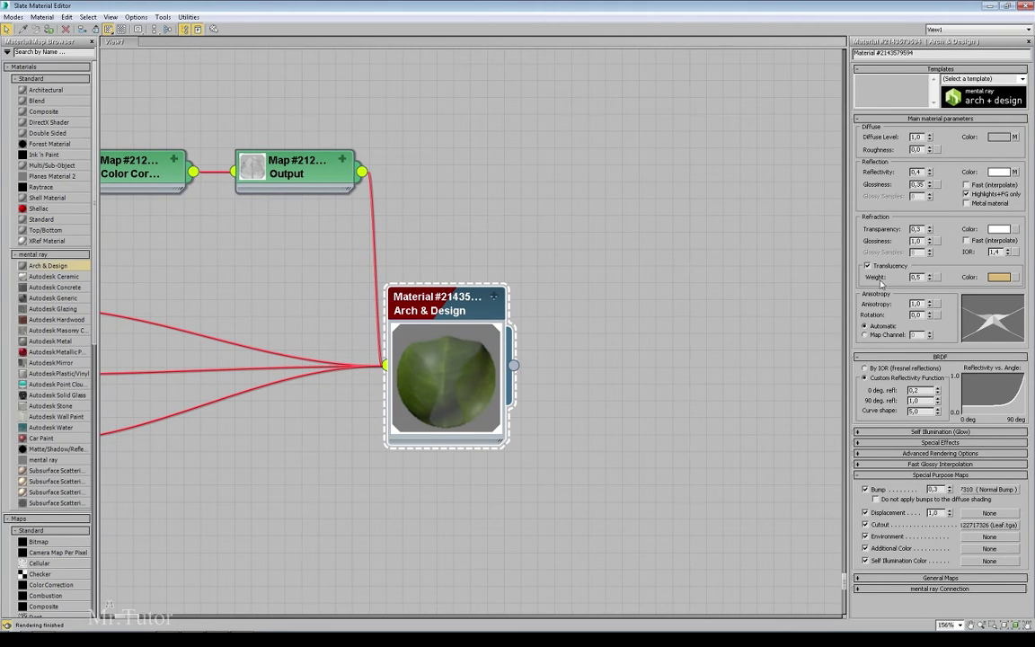
pyautogui.moveTo(921, 278); pyautogui.dragTo(894, 278)
pyautogui.write('1')
pyautogui.press('Return')
pyautogui.moveTo(924, 278); pyautogui.dragTo(896, 282)
pyautogui.moveTo(923, 278); pyautogui.dragTo(895, 276)
pyautogui.click(945, 265)
# Set the translucency color to red, with RGB values of about 0.716, 0.041, 0.041.
pyautogui.click(1012, 277)
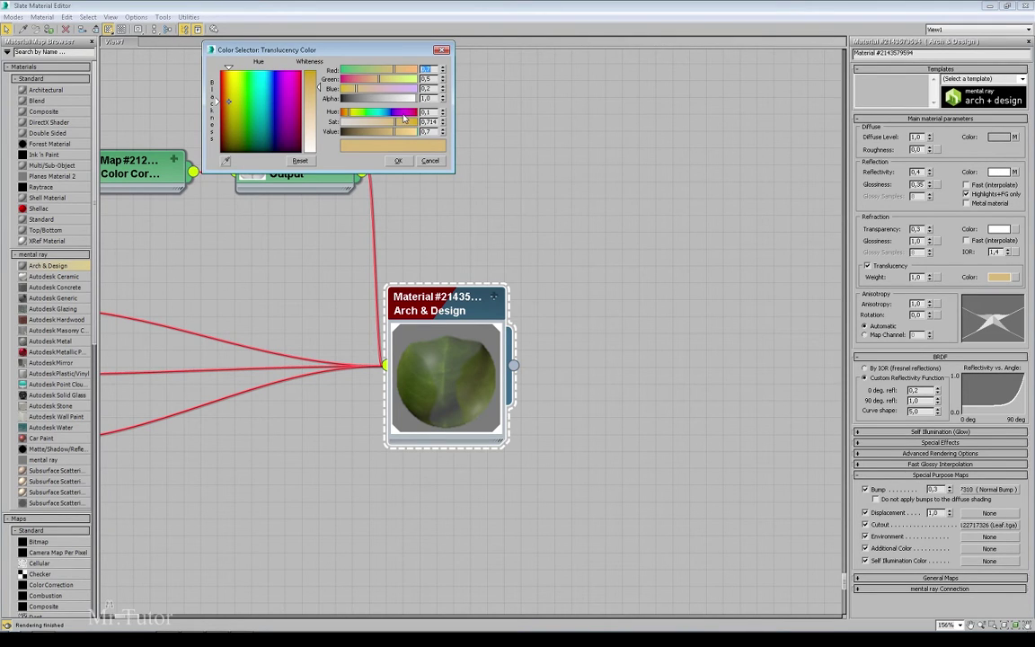
pyautogui.moveTo(241, 107); pyautogui.dragTo(220, 100)
pyautogui.moveTo(410, 123); pyautogui.dragTo(414, 122)
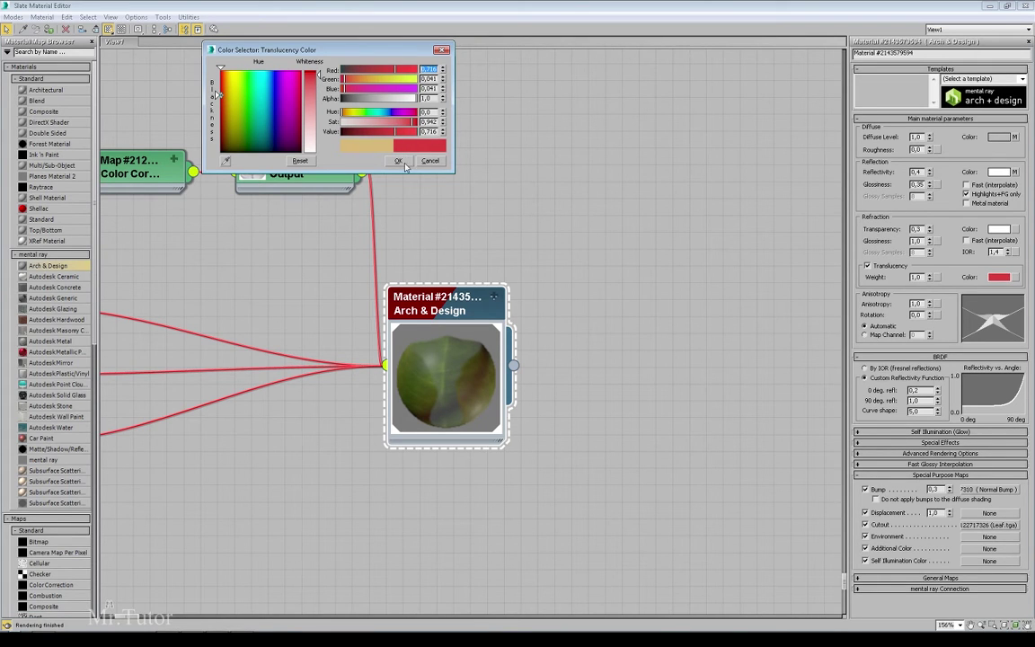
pyautogui.click(400, 159)
pyautogui.moveTo(687, 327); pyautogui.dragTo(690, 292, button='middle')
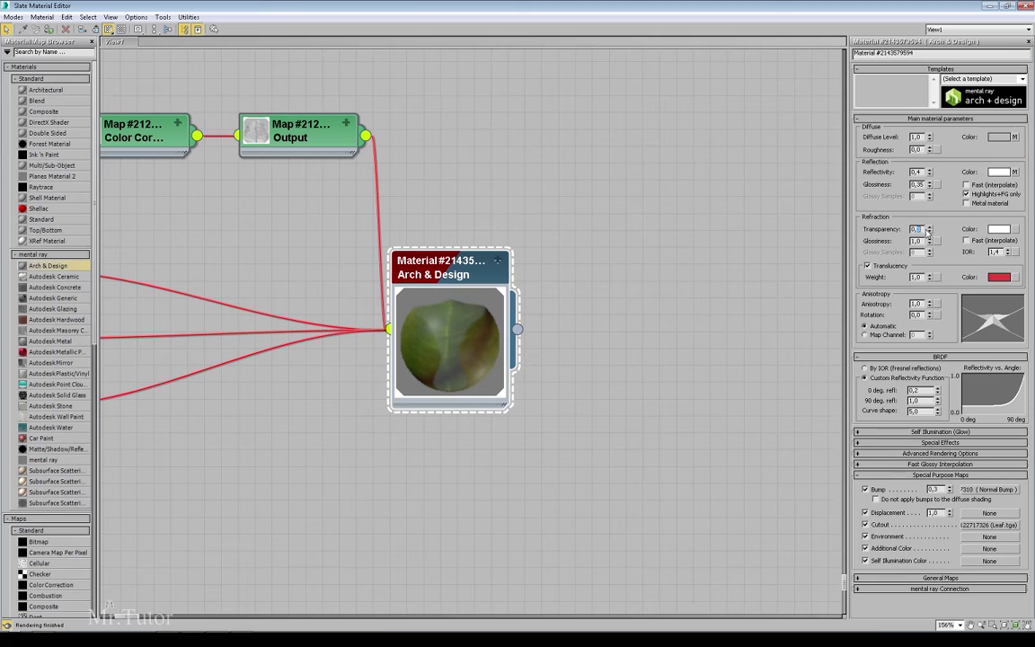
# Set the leaf material's refraction Transparency to 0.1, run a test render and close the rendered frame window.
pyautogui.click(929, 232)
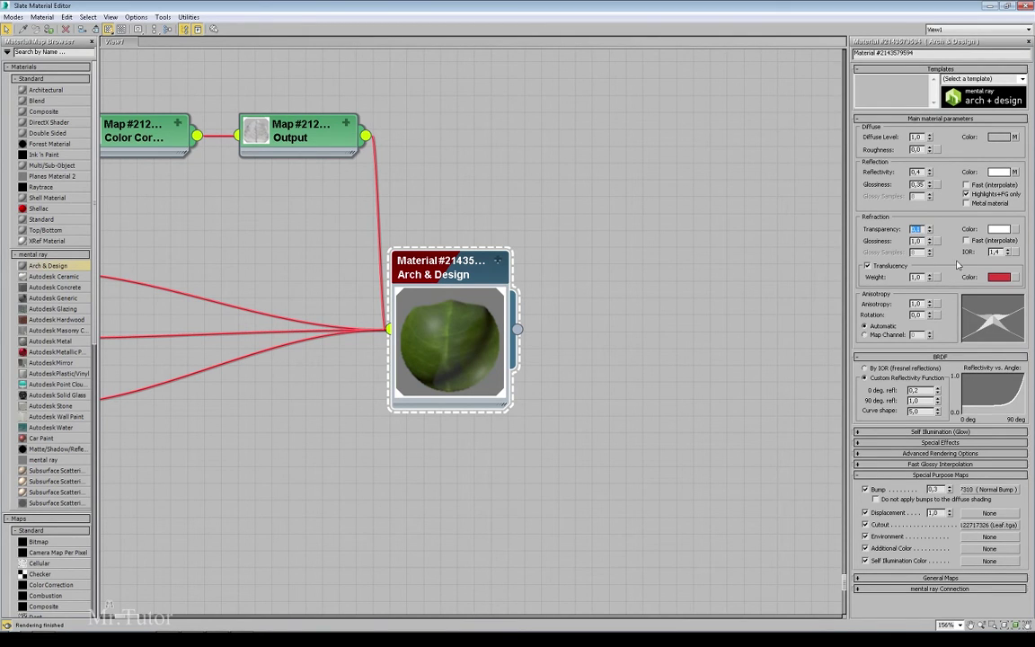
pyautogui.hotkey('shift', 'q')
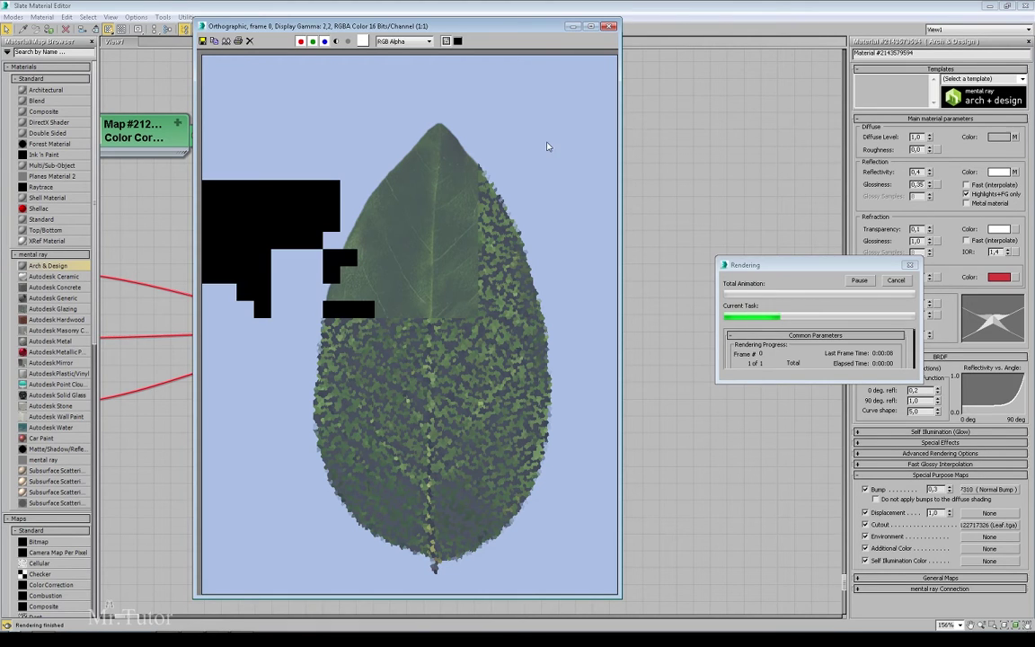
pyautogui.click(609, 26)
pyautogui.moveTo(510, 213); pyautogui.dragTo(578, 234, button='middle')
pyautogui.scroll(-1, 589, 220)
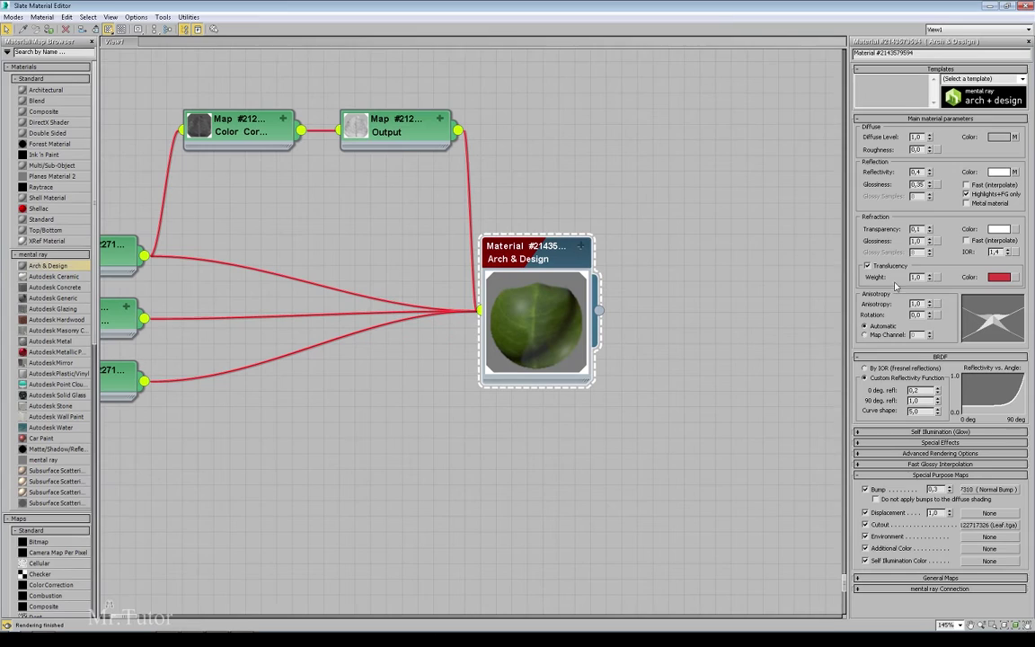
# Raise the refraction Transparency to 0.6, render the leaf again and close the rendered frame window.
pyautogui.doubleClick(916, 229)
pyautogui.write('0,6')
pyautogui.press('Return')
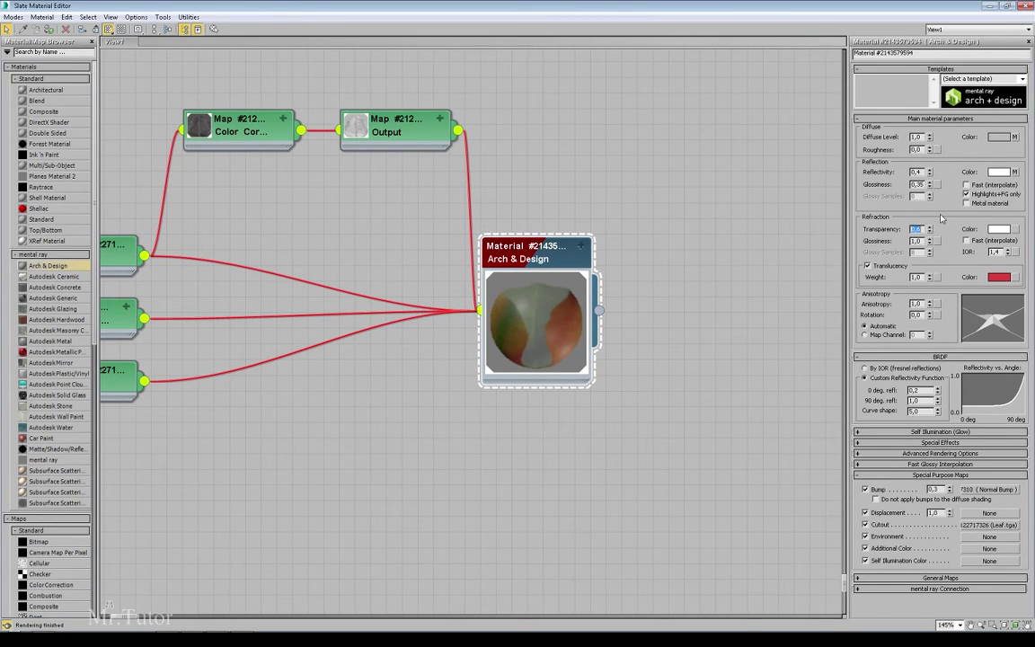
pyautogui.hotkey('shift', 'q')
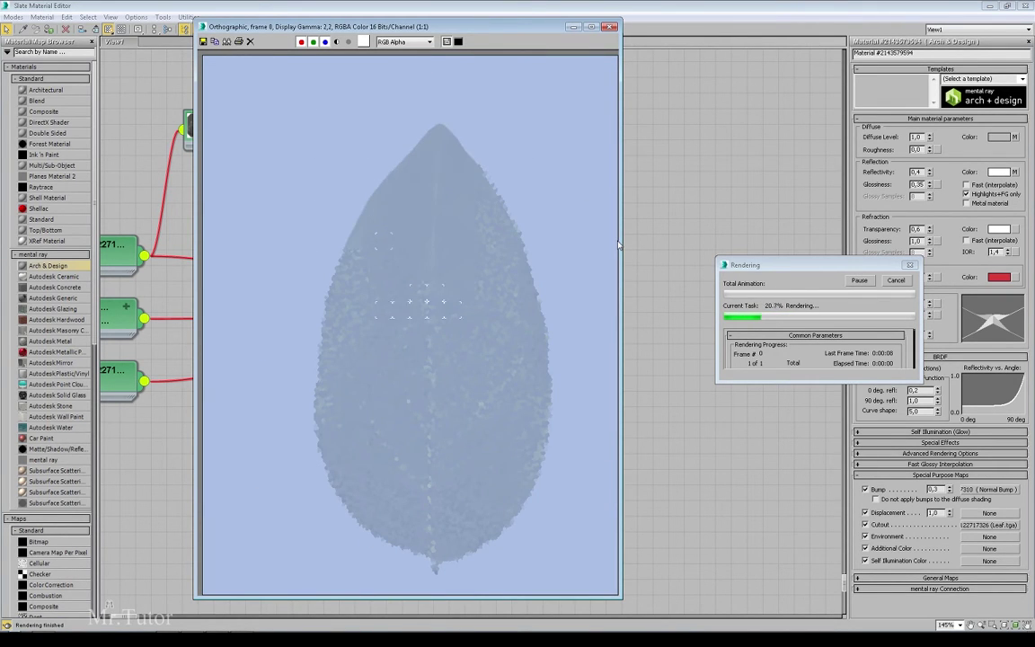
pyautogui.click(610, 26)
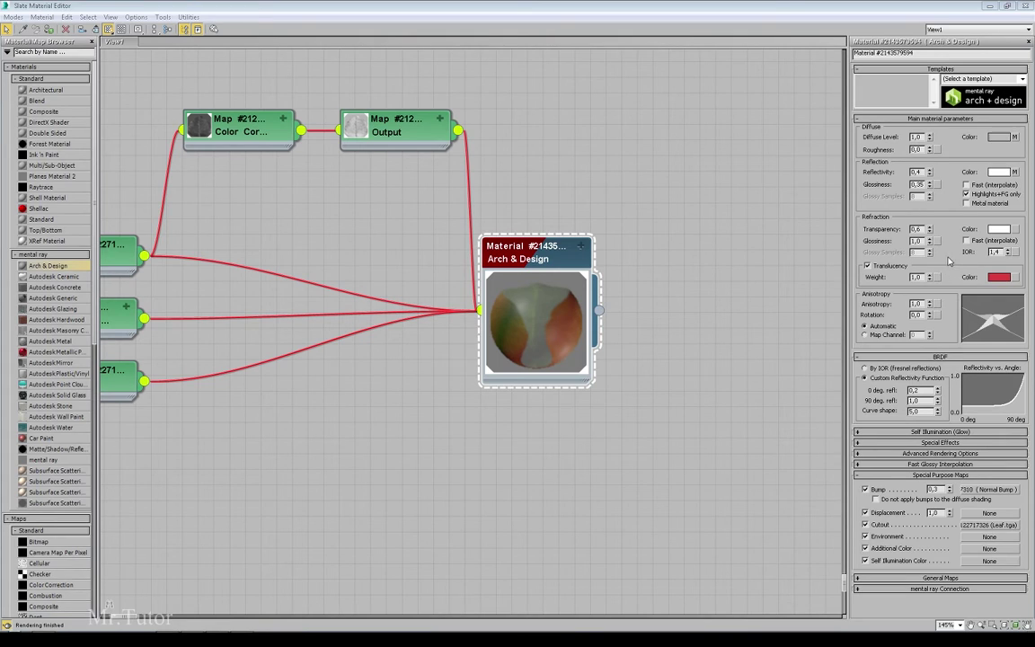
# Set the material's advanced transparency option to Thin-walled (can use single faces) and run a test render.
pyautogui.click(930, 454)
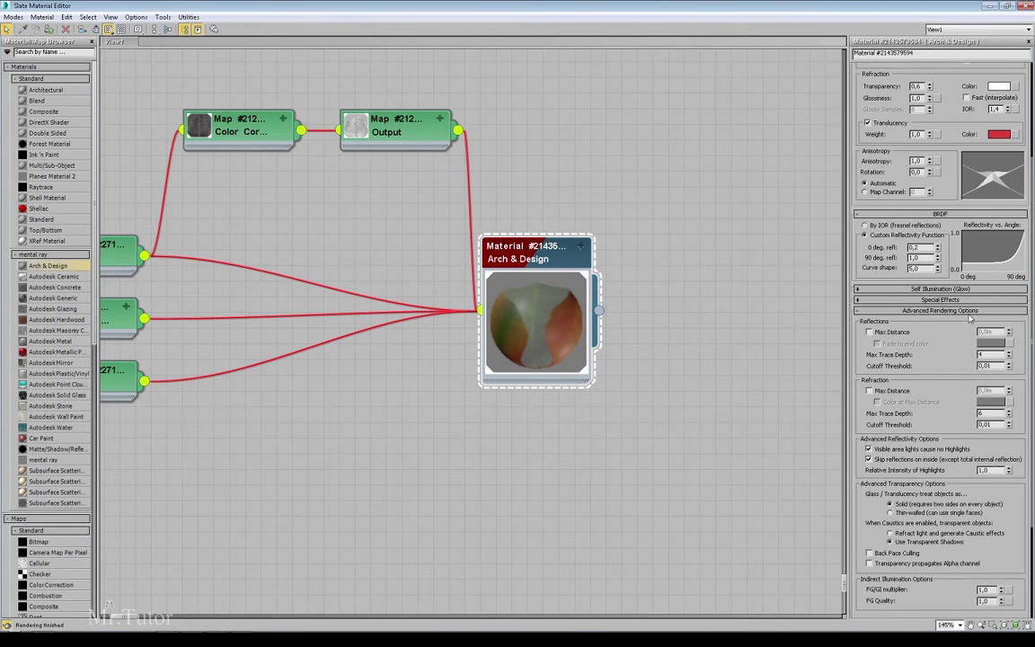
pyautogui.scroll(-3, 948, 368)
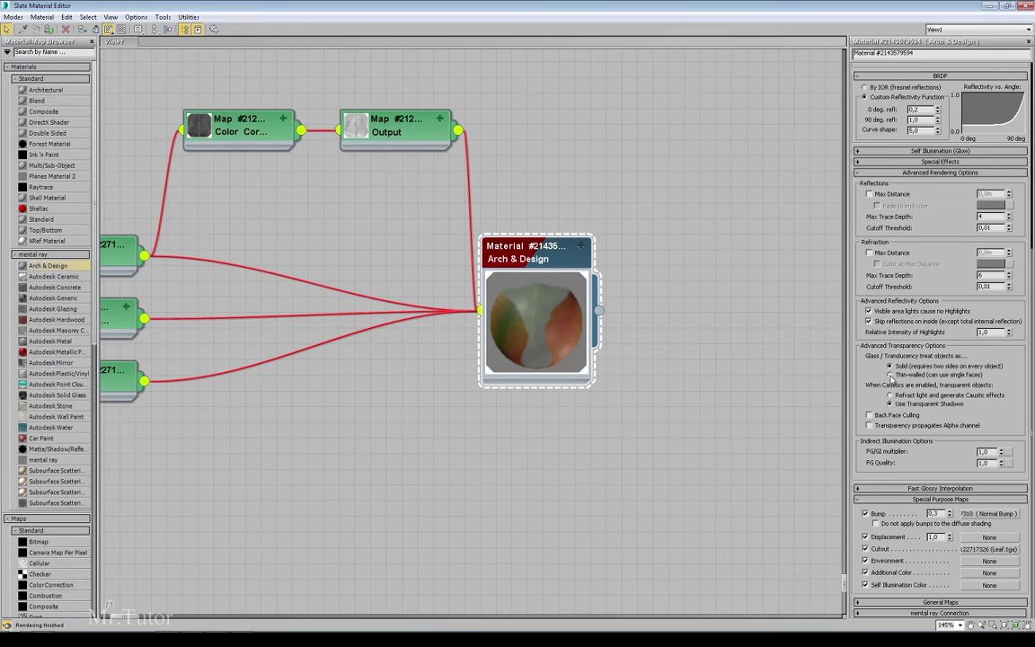
pyautogui.click(891, 375)
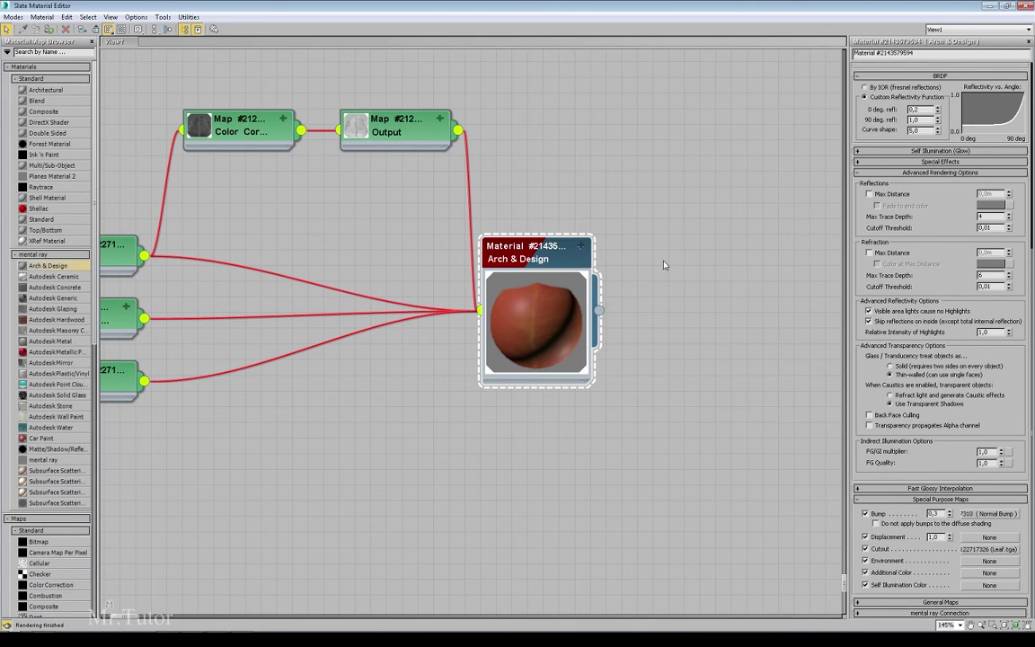
pyautogui.hotkey('shift', 'q')
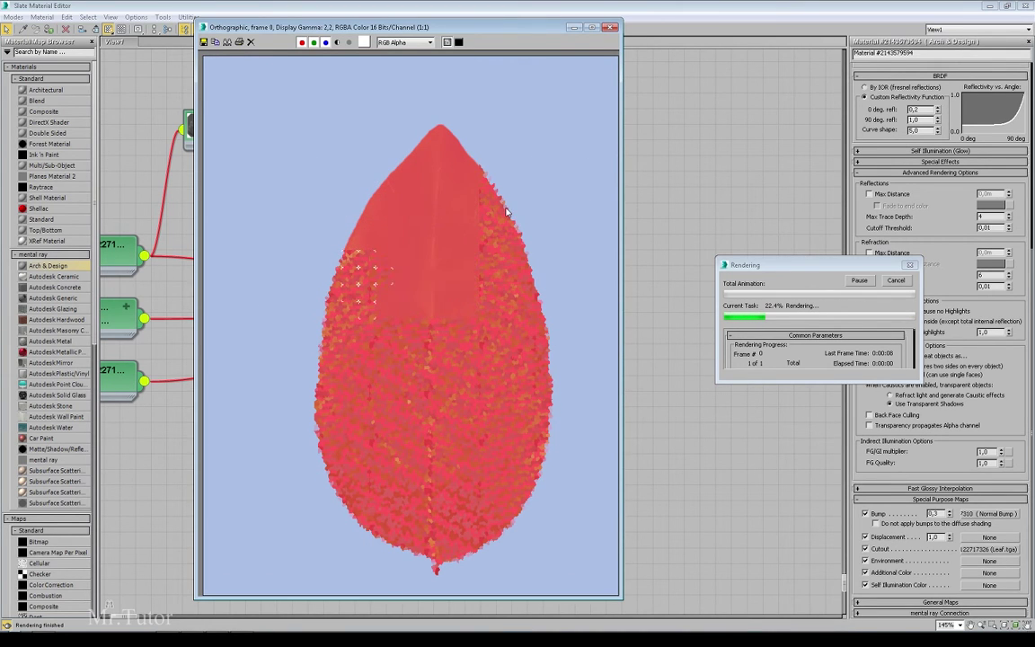
pyautogui.press('Escape')
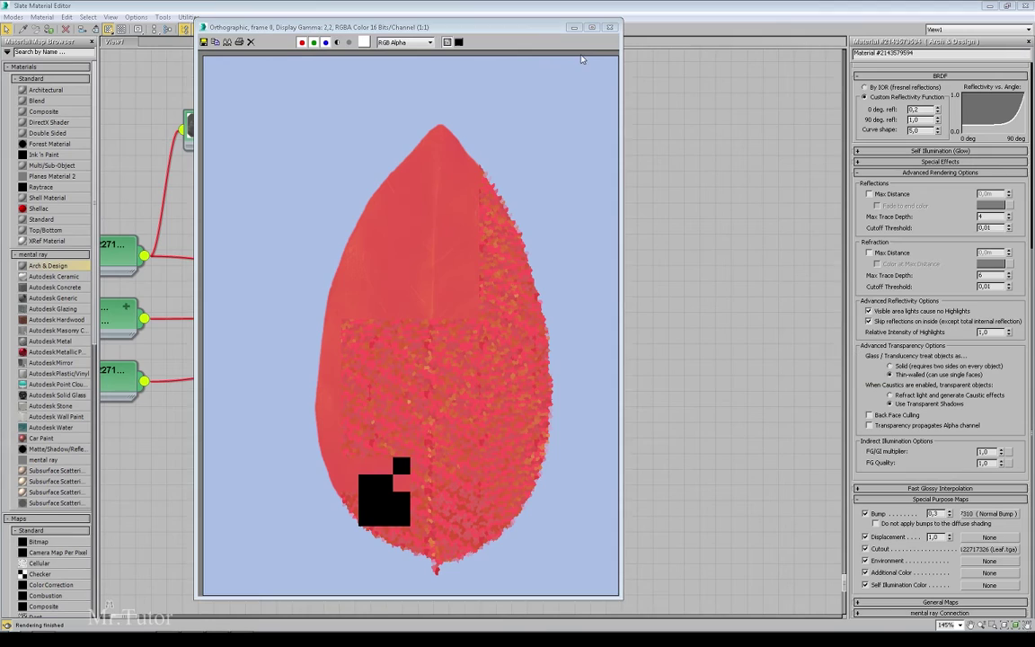
pyautogui.click(608, 29)
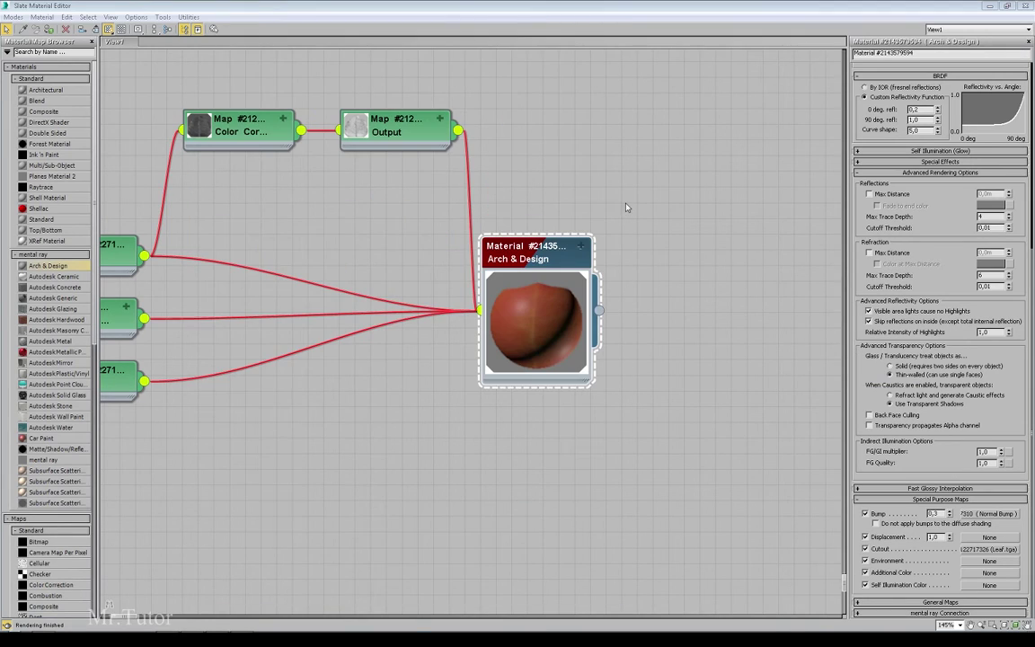
# Set the refraction Transparency to 0.15 and render the leaf.
pyautogui.click(858, 174)
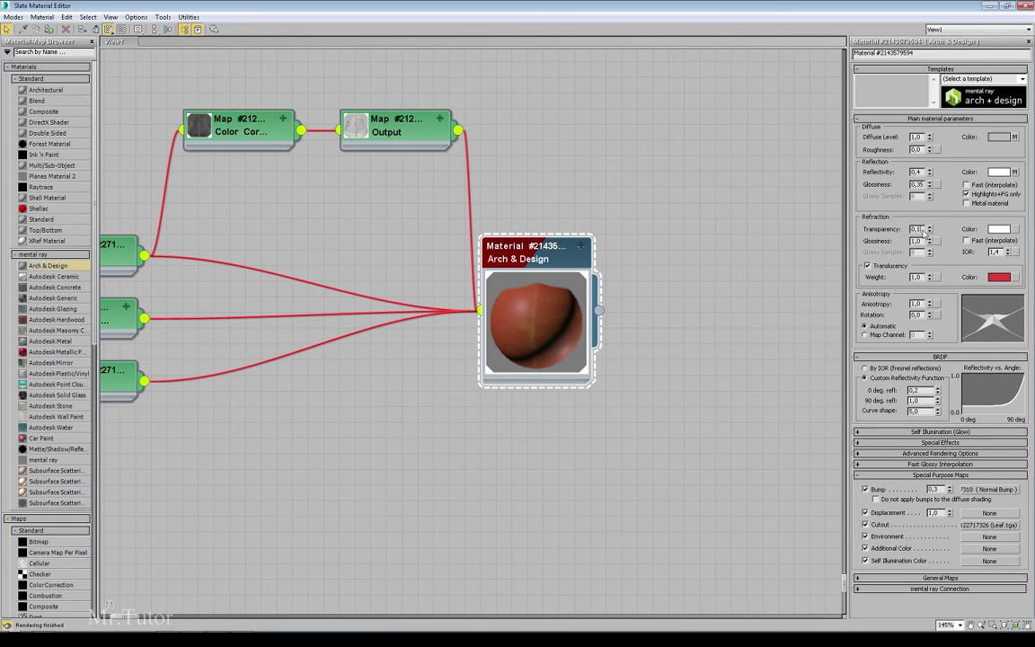
pyautogui.doubleClick(916, 229)
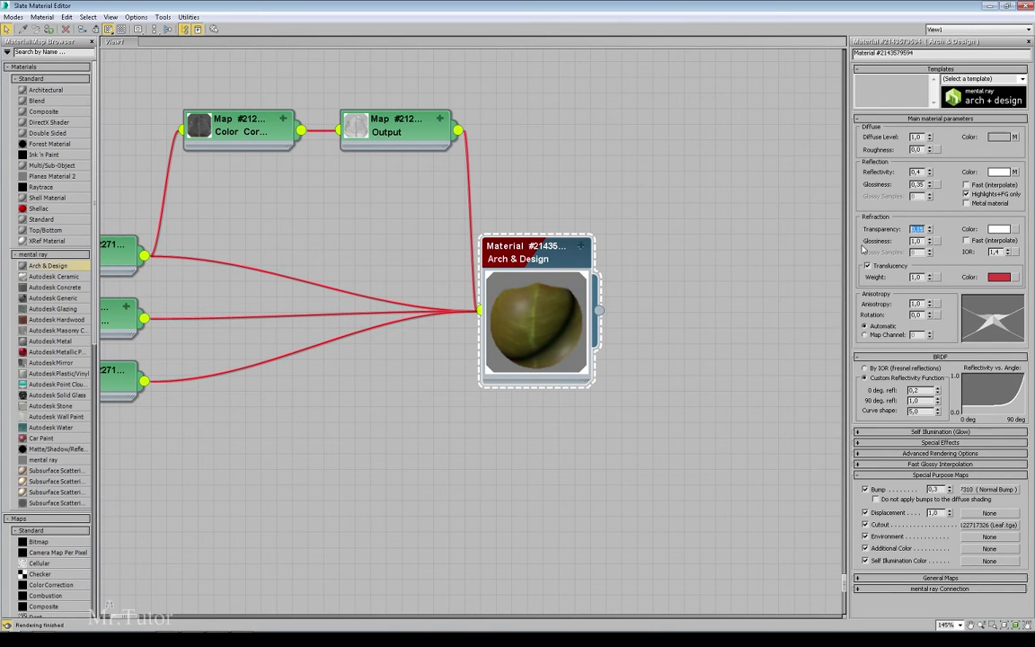
pyautogui.moveTo(682, 212); pyautogui.dragTo(680, 229, button='middle')
pyautogui.press('F9')
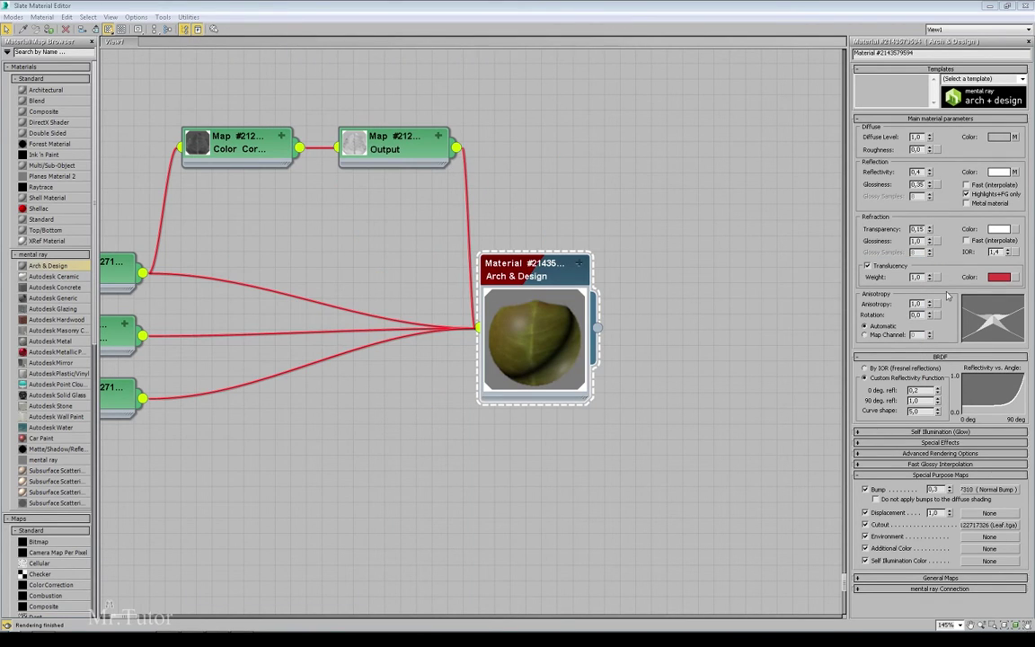
# Set the refraction Transparency to 0.25, minimize the Slate Material Editor and render the leaf's underside.
pyautogui.moveTo(918, 230); pyautogui.dragTo(930, 232)
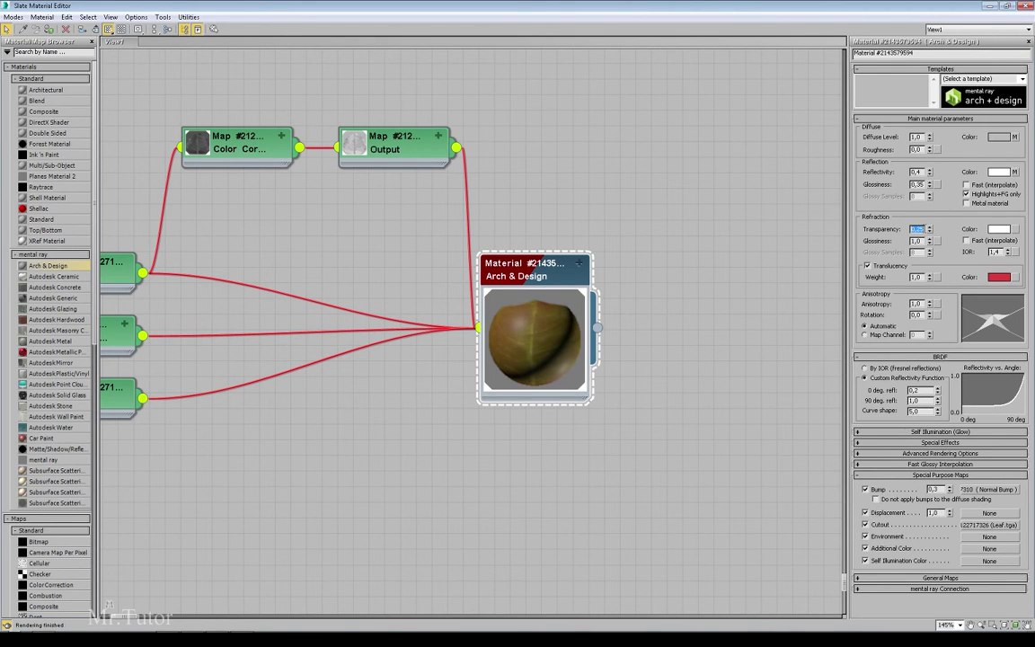
pyautogui.click(1010, 8)
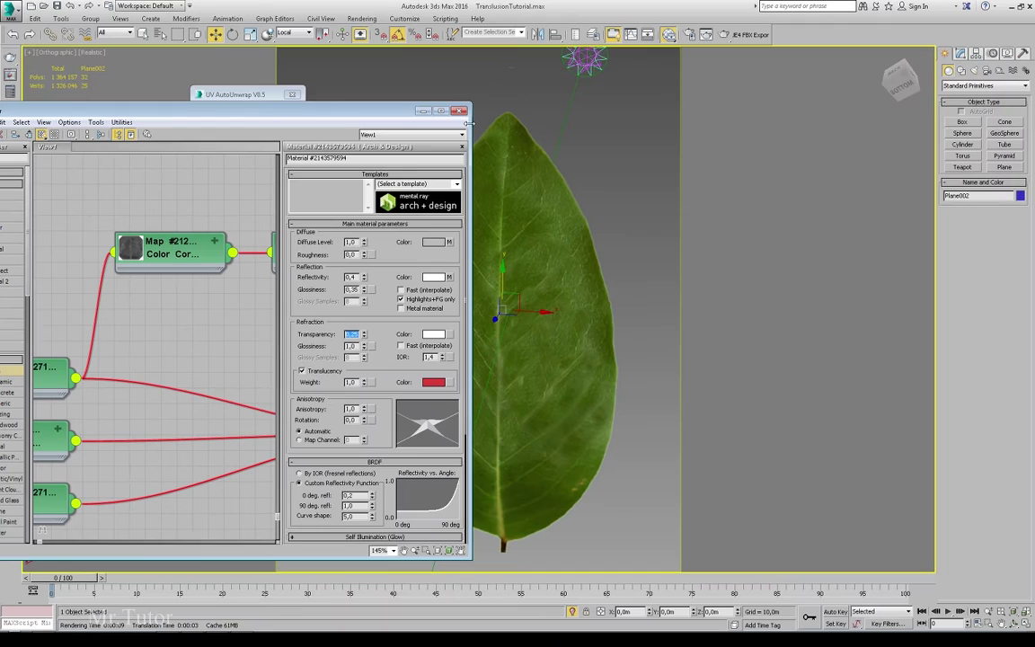
pyautogui.click(422, 111)
pyautogui.hotkey('shift', 'q')
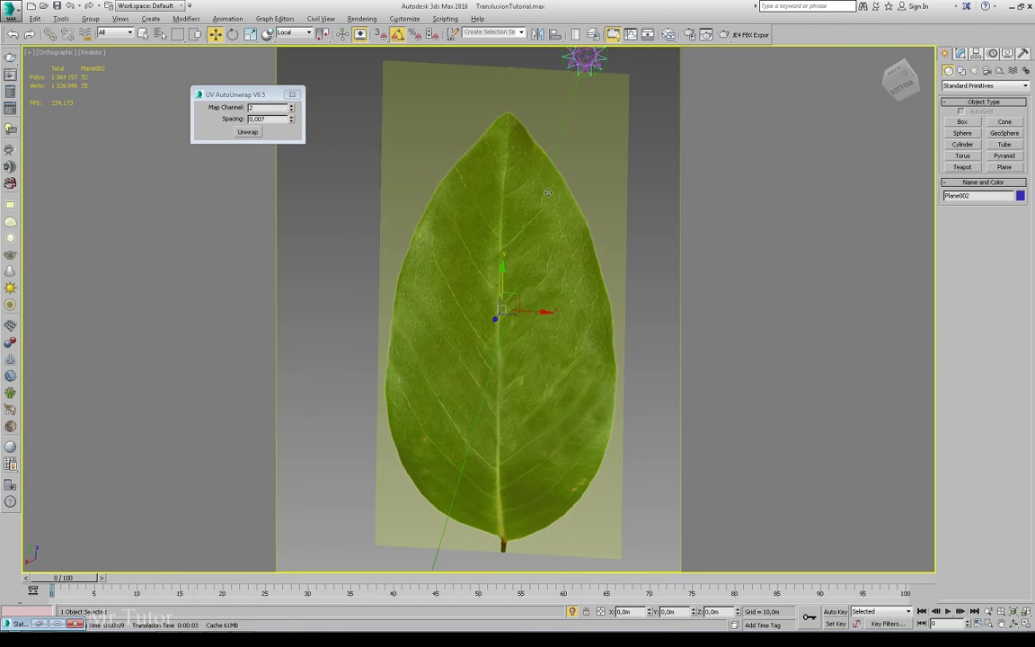
# Orbit to the leaf's other side, run a test render and return to the underside view.
pyautogui.keyDown('alt'); pyautogui.moveTo(503, 225); pyautogui.dragTo(548, 261, button='middle'); pyautogui.keyUp('alt')
pyautogui.hotkey('shift', 'q')
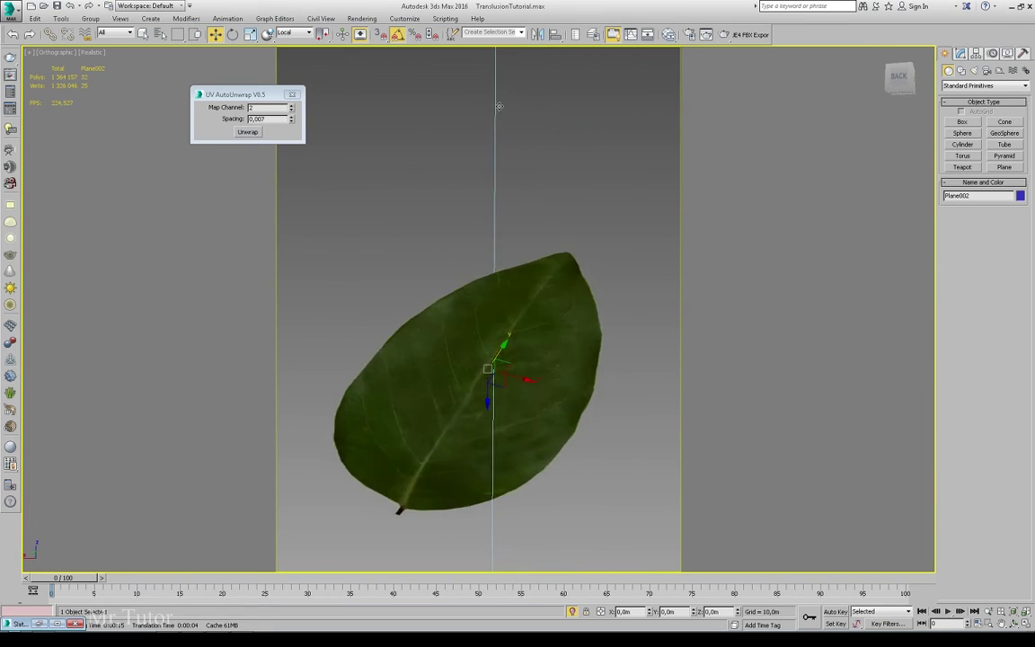
pyautogui.keyDown('alt'); pyautogui.moveTo(500, 107); pyautogui.dragTo(481, 90, button='middle'); pyautogui.keyUp('alt')
pyautogui.moveTo(523, 194); pyautogui.dragTo(521, 160, button='middle')
pyautogui.keyDown('alt'); pyautogui.moveTo(521, 160); pyautogui.dragTo(517, 197, button='middle'); pyautogui.keyUp('alt')
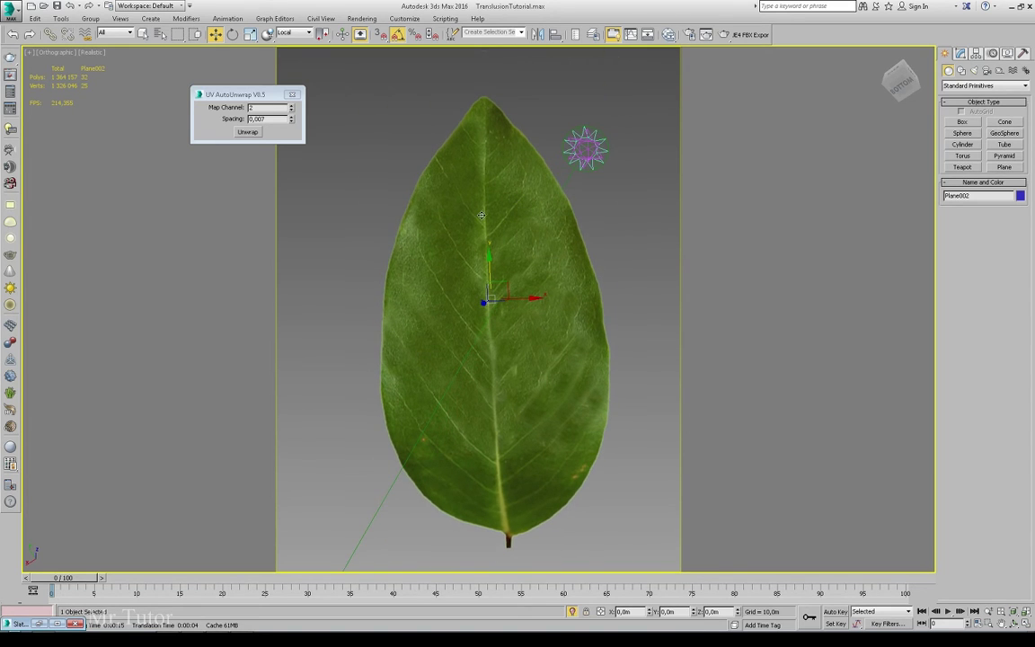
# Reopen the Slate Material Editor maximized and rearrange the Color Correction, Output and leaf material nodes.
pyautogui.press('m')
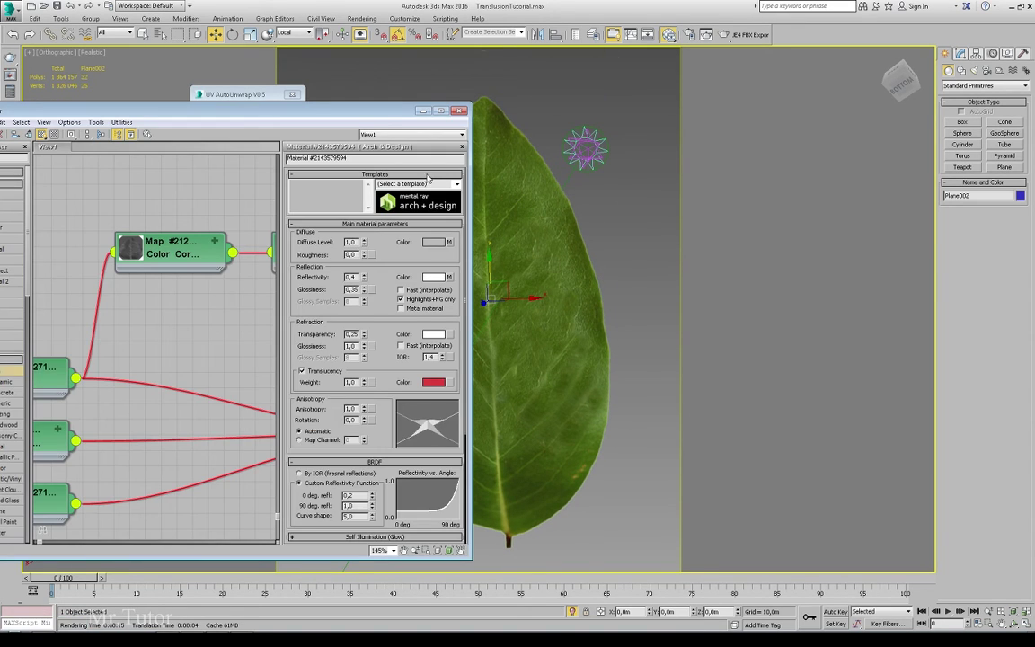
pyautogui.doubleClick(366, 112)
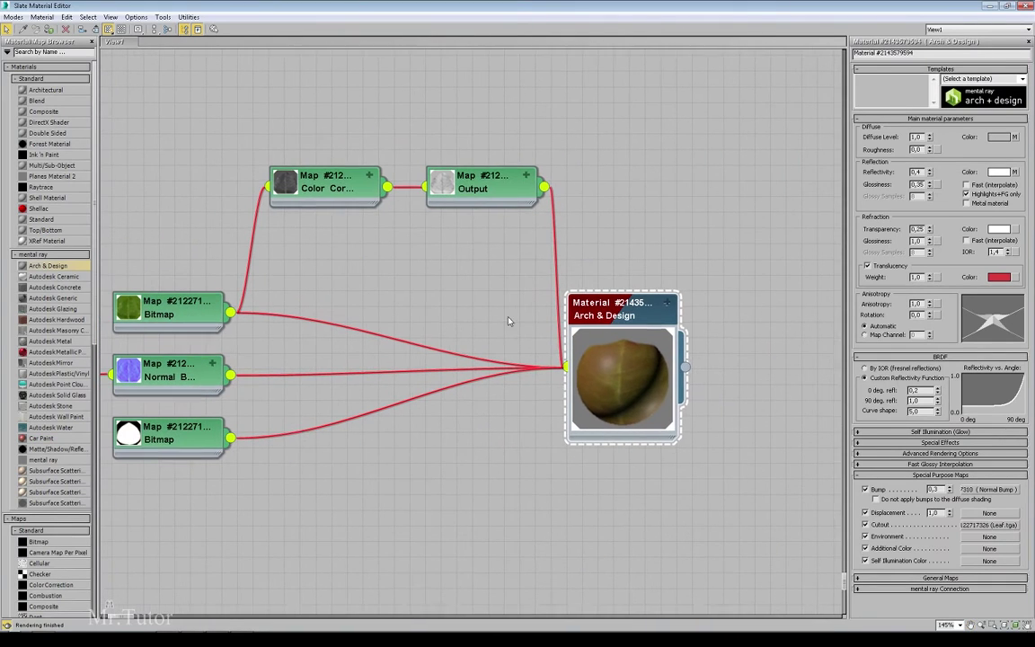
pyautogui.moveTo(460, 138); pyautogui.dragTo(303, 184)
pyautogui.moveTo(472, 184); pyautogui.dragTo(429, 190)
pyautogui.moveTo(453, 231); pyautogui.dragTo(464, 268, button='middle')
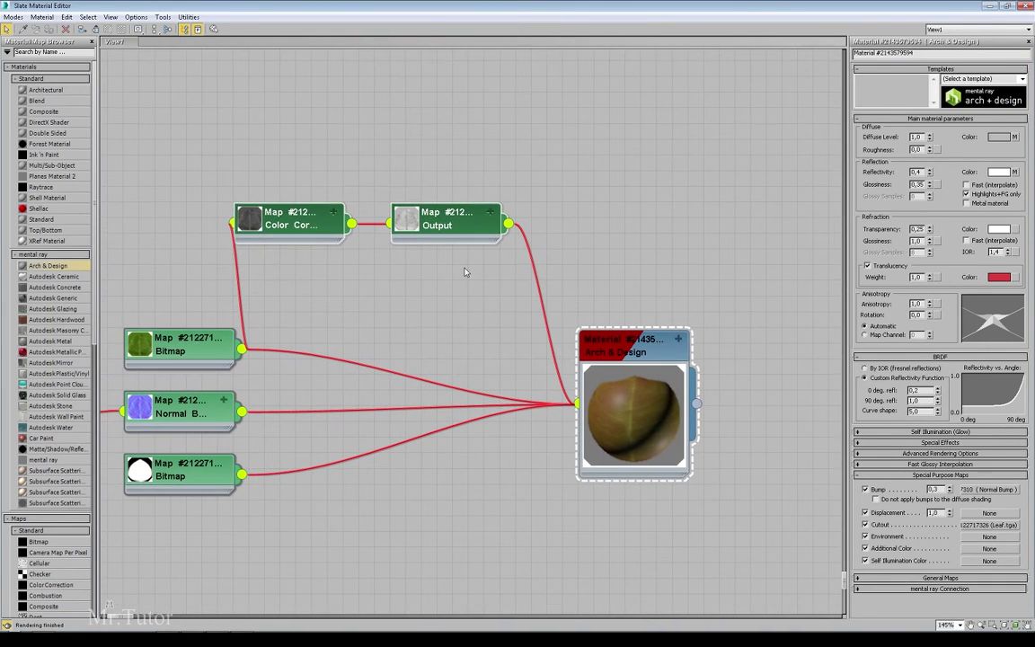
pyautogui.moveTo(452, 222); pyautogui.dragTo(484, 221)
pyautogui.moveTo(534, 324); pyautogui.dragTo(486, 256, button='middle')
pyautogui.scroll(1, 487, 256)
pyautogui.moveTo(570, 279); pyautogui.dragTo(589, 278)
pyautogui.scroll(-1, 513, 258)
pyautogui.moveTo(486, 239); pyautogui.dragTo(483, 266, button='middle')
pyautogui.moveTo(577, 258); pyautogui.dragTo(613, 255, button='middle')
pyautogui.moveTo(427, 259); pyautogui.dragTo(460, 251, button='middle')
pyautogui.moveTo(691, 298); pyautogui.dragTo(582, 293, button='middle')
pyautogui.scroll(1, 578, 285)
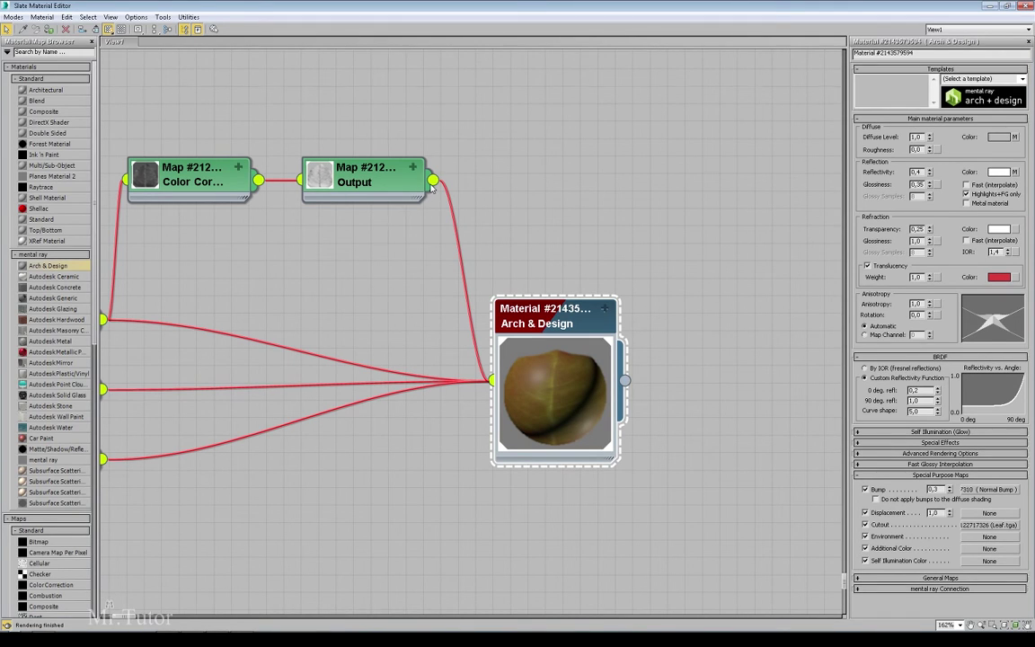
# Connect the Output map to the leaf material's refraction Color map slot, run a test render and close it.
pyautogui.moveTo(432, 182); pyautogui.dragTo(1016, 229)
pyautogui.click(500, 348)
pyautogui.moveTo(617, 254); pyautogui.dragTo(630, 248, button='middle')
pyautogui.hotkey('shift', 'q')
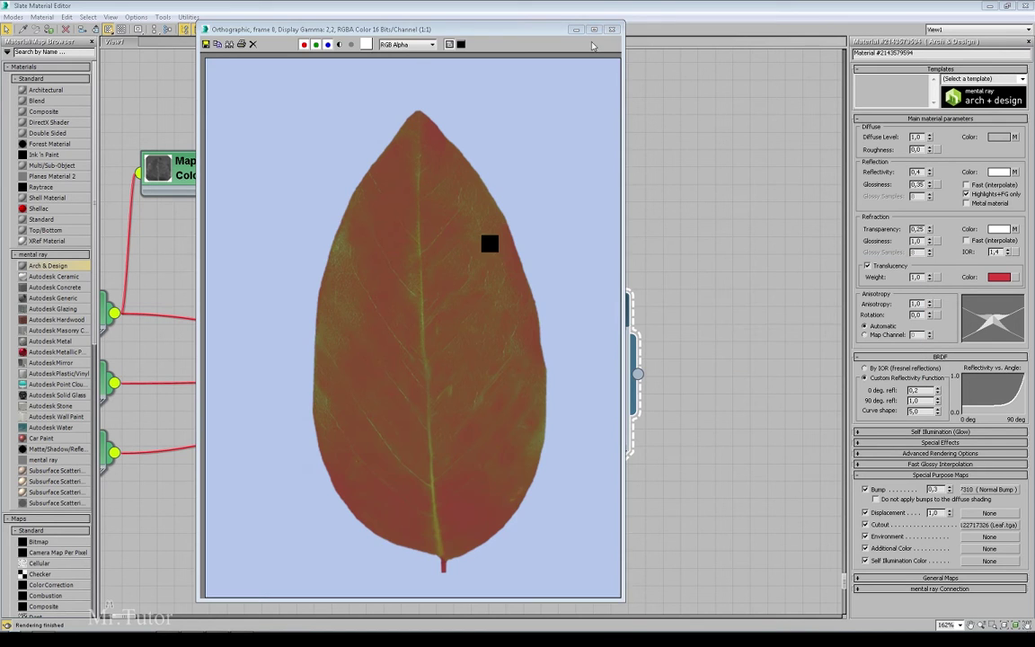
pyautogui.click(613, 30)
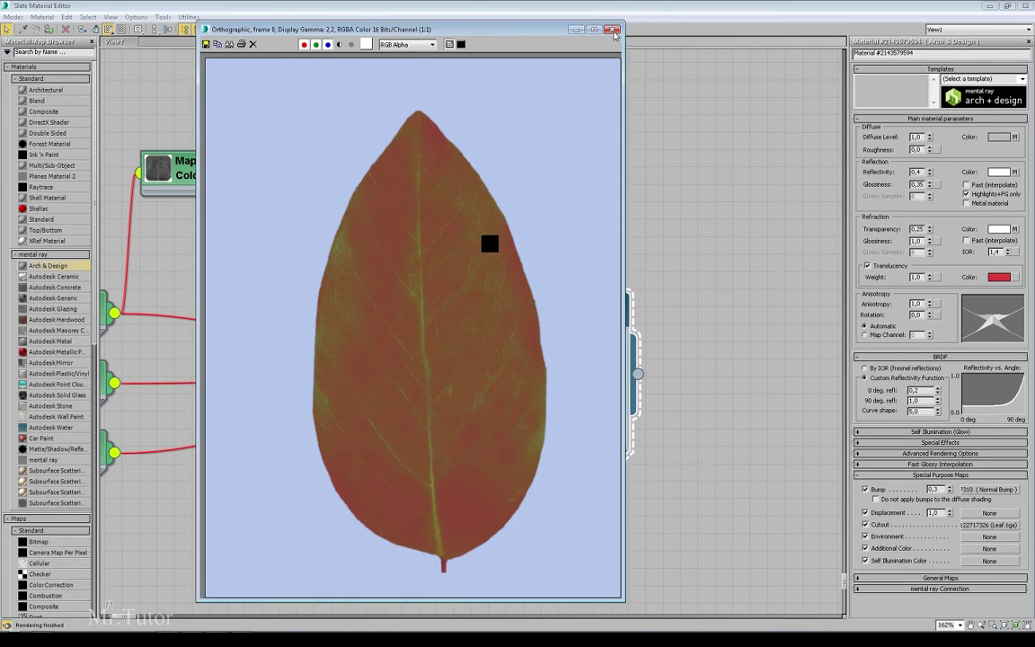
# Move the Color Correction and Output nodes together away from the material node to free space after Output.
pyautogui.moveTo(534, 215); pyautogui.dragTo(646, 226, button='middle')
pyautogui.moveTo(478, 125); pyautogui.dragTo(313, 212)
pyautogui.moveTo(492, 185); pyautogui.dragTo(457, 185)
pyautogui.moveTo(533, 188); pyautogui.dragTo(470, 194, button='middle')
pyautogui.click(515, 183)
pyautogui.moveTo(539, 158); pyautogui.dragTo(529, 192, button='middle')
# Add an RGB Multiply map, show its parameters and place its node just after the Output node.
pyautogui.rightClick(533, 185)
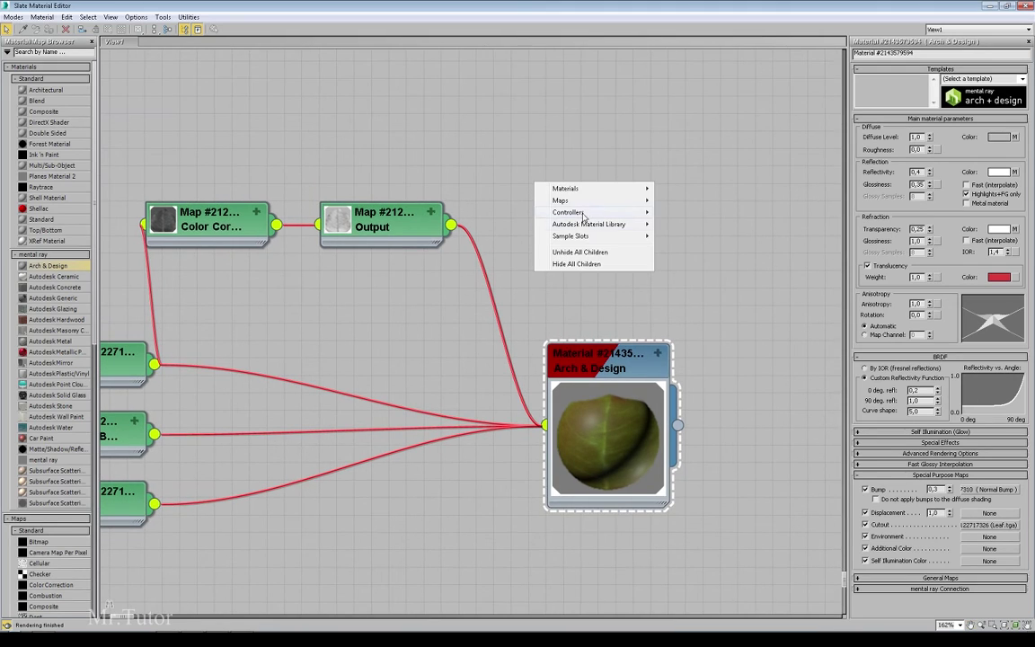
pyautogui.moveTo(586, 205)
pyautogui.moveTo(691, 200)
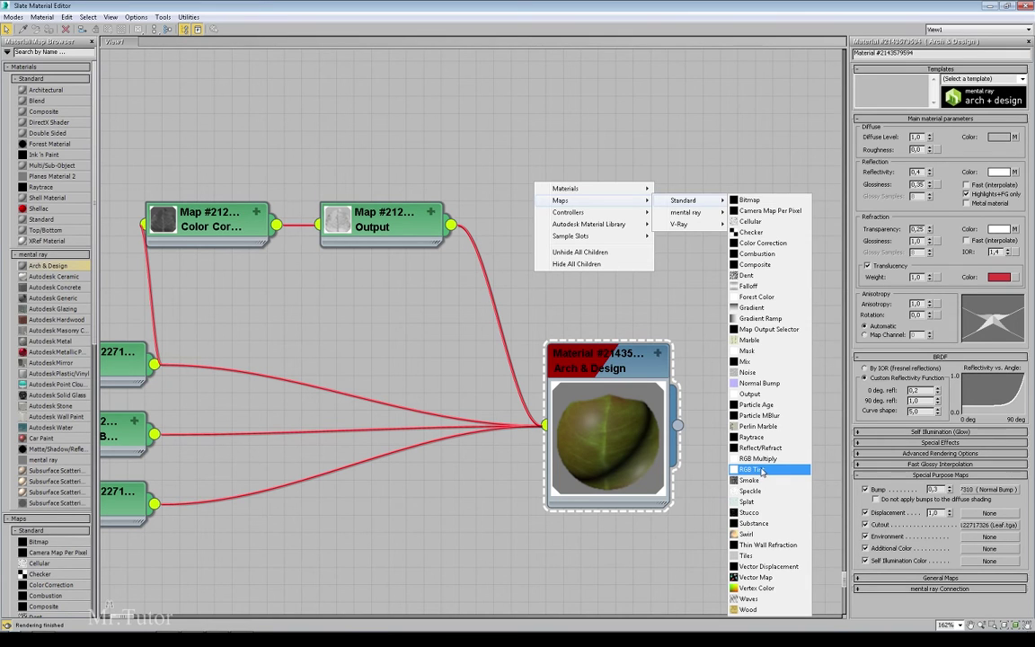
pyautogui.click(760, 458)
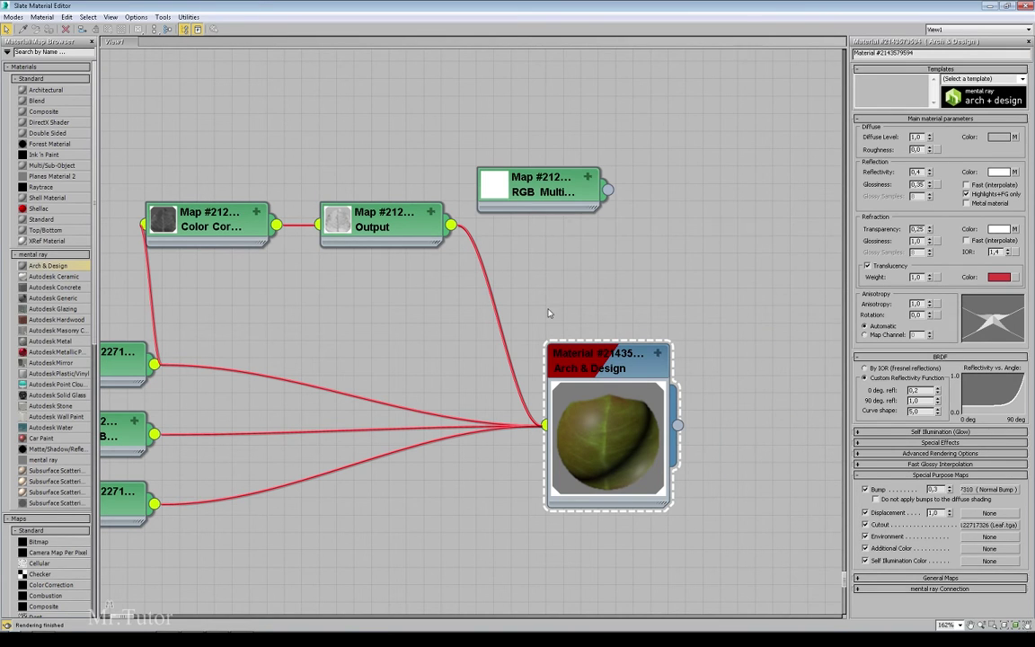
pyautogui.doubleClick(552, 206)
pyautogui.moveTo(597, 249); pyautogui.dragTo(597, 293, button='middle')
pyautogui.scroll(1, 597, 272)
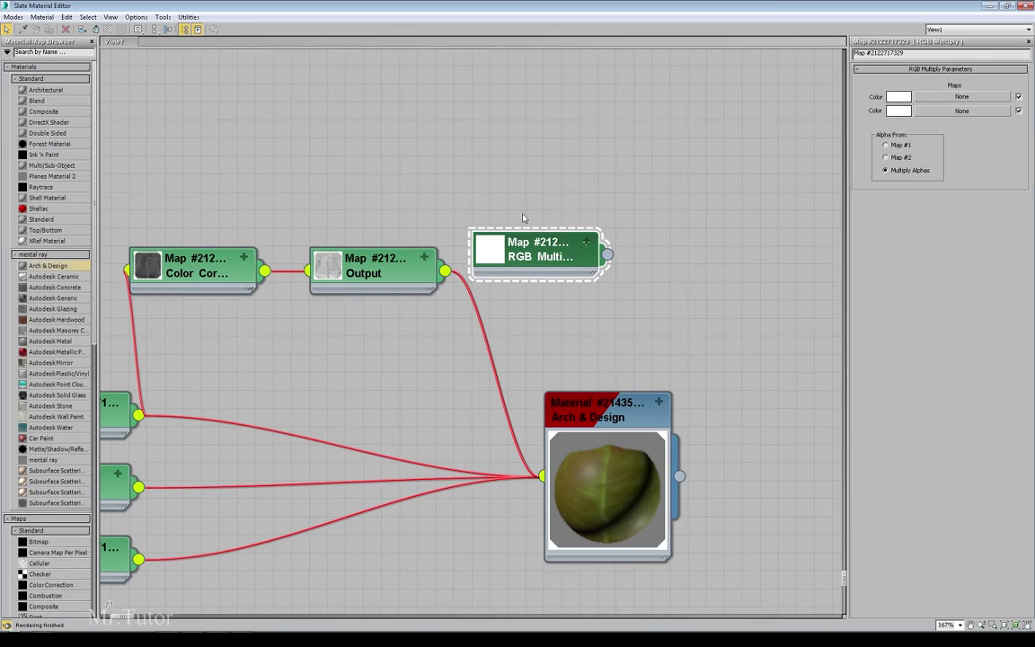
pyautogui.moveTo(528, 262); pyautogui.dragTo(547, 262)
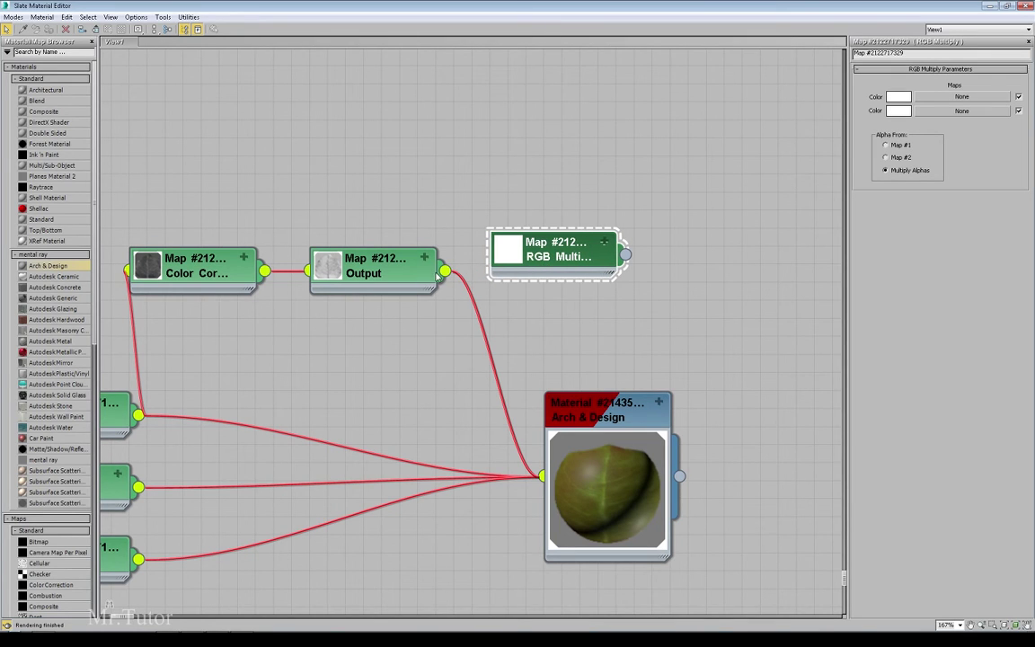
# Connect the Output map to the second Color slot of RGB Multiply and align its node with Output.
pyautogui.moveTo(446, 275); pyautogui.dragTo(914, 126)
pyautogui.click(493, 349)
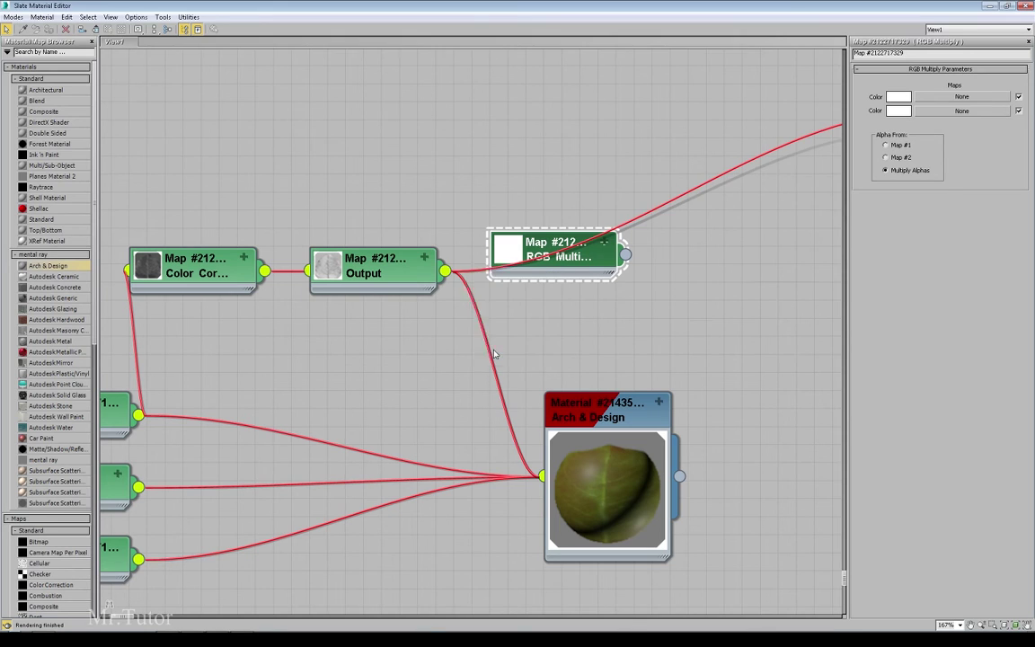
pyautogui.scroll(1, 539, 288)
pyautogui.moveTo(559, 280); pyautogui.dragTo(559, 298)
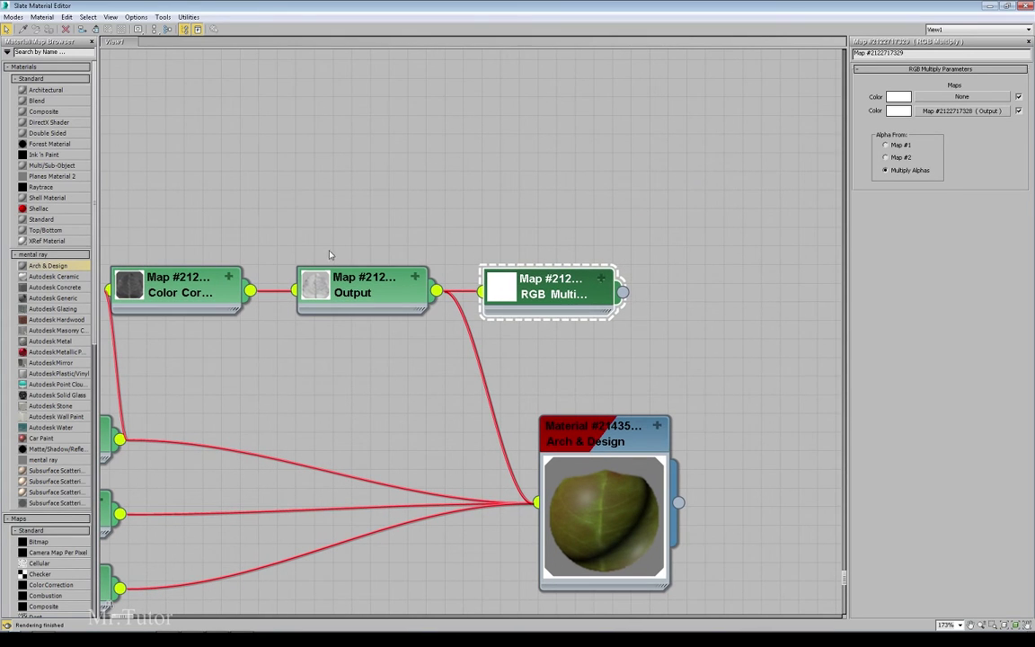
# Shift the Color Correction, Output and RGB Multiply nodes together slightly, check the Output parameters and reselect the RGB Multiply map.
pyautogui.moveTo(331, 255); pyautogui.dragTo(439, 249, button='middle')
pyautogui.moveTo(663, 213); pyautogui.dragTo(307, 298)
pyautogui.scroll(-1, 575, 283)
pyautogui.moveTo(660, 293); pyautogui.dragTo(642, 293)
pyautogui.click(604, 244)
pyautogui.moveTo(453, 286); pyautogui.dragTo(426, 283, button='middle')
pyautogui.doubleClick(426, 283)
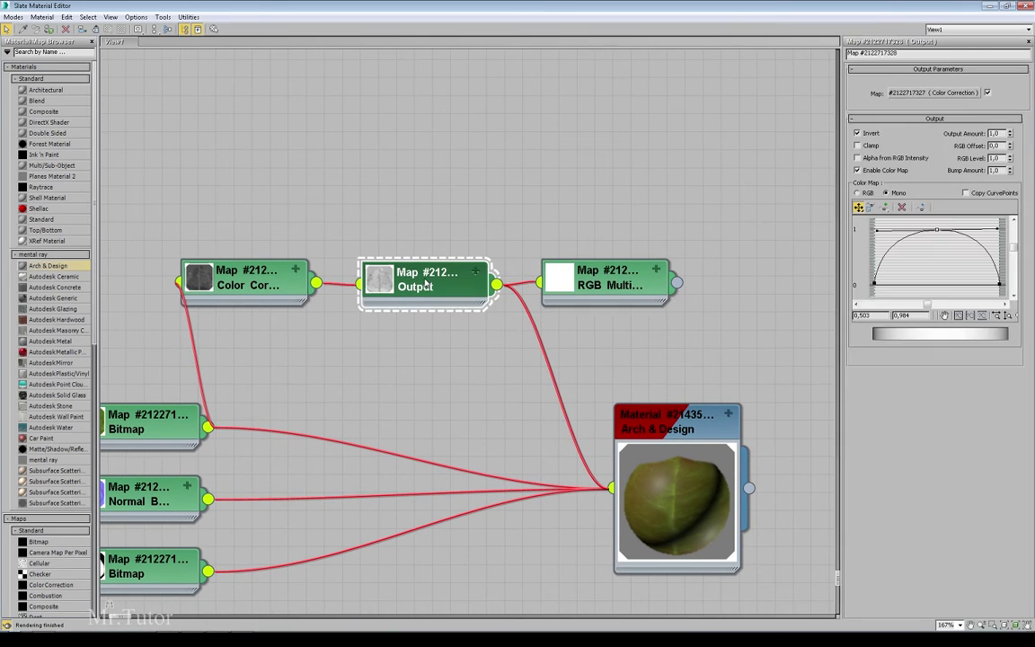
pyautogui.click(570, 268)
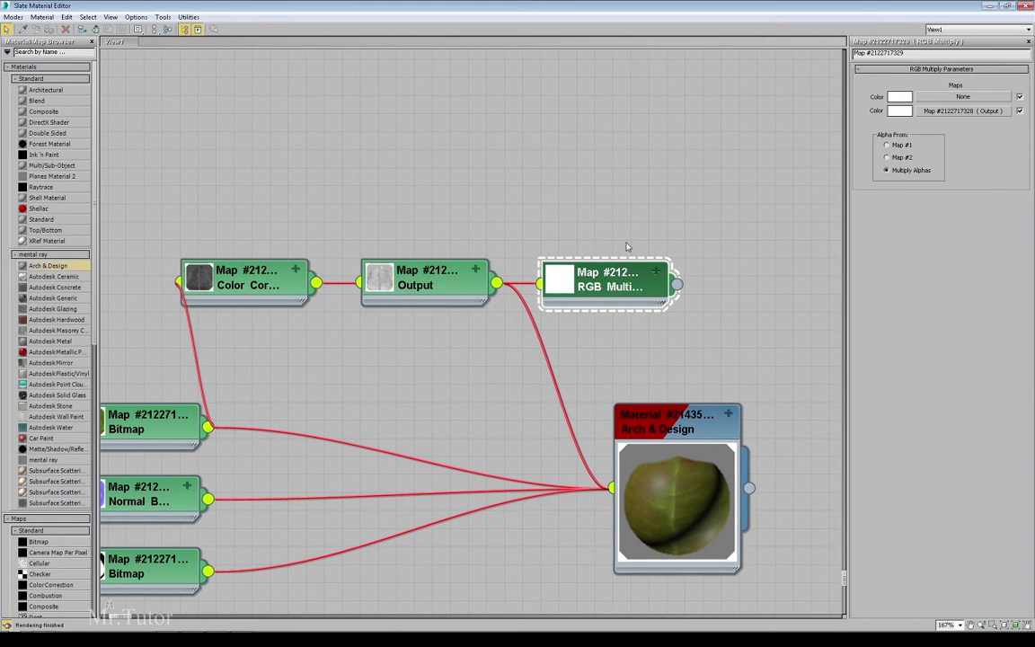
# Enlarge the RGB Multiply node's preview and move the node up, clear of the Arch & Design material.
pyautogui.moveTo(628, 246); pyautogui.dragTo(574, 251, button='middle')
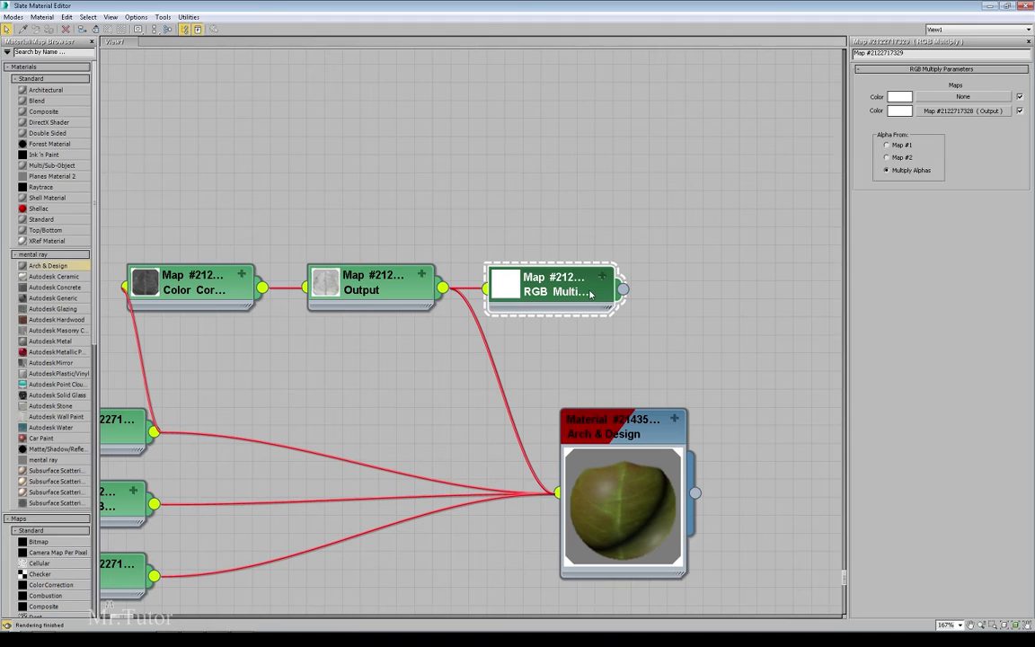
pyautogui.doubleClick(509, 289)
pyautogui.moveTo(577, 279); pyautogui.dragTo(589, 225, button='middle')
pyautogui.scroll(1, 588, 225)
pyautogui.moveTo(576, 234); pyautogui.dragTo(598, 157)
# Set the first Color of RGB Multiply to a yellow-green with hue 62, saturation 247 and value 185.
pyautogui.click(900, 96)
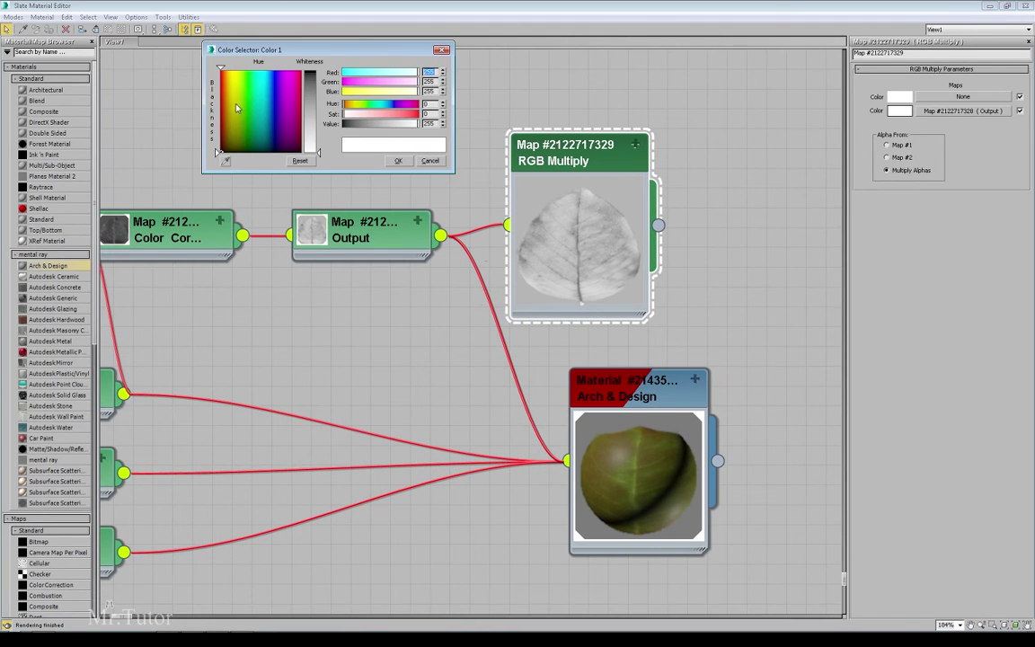
pyautogui.click(246, 73)
pyautogui.moveTo(310, 94); pyautogui.dragTo(311, 74)
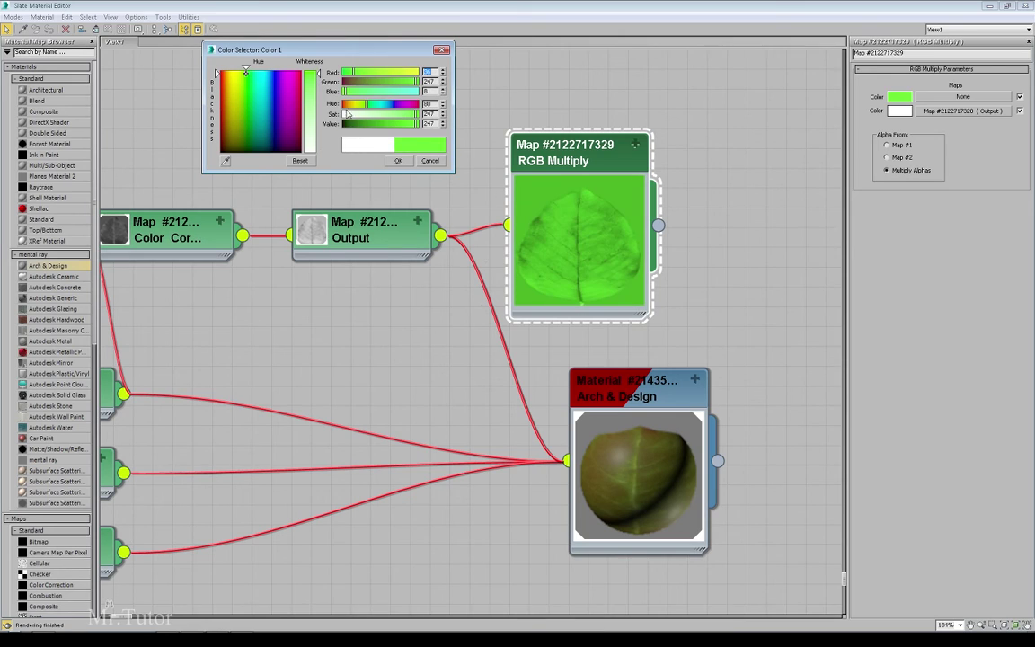
pyautogui.click(397, 124)
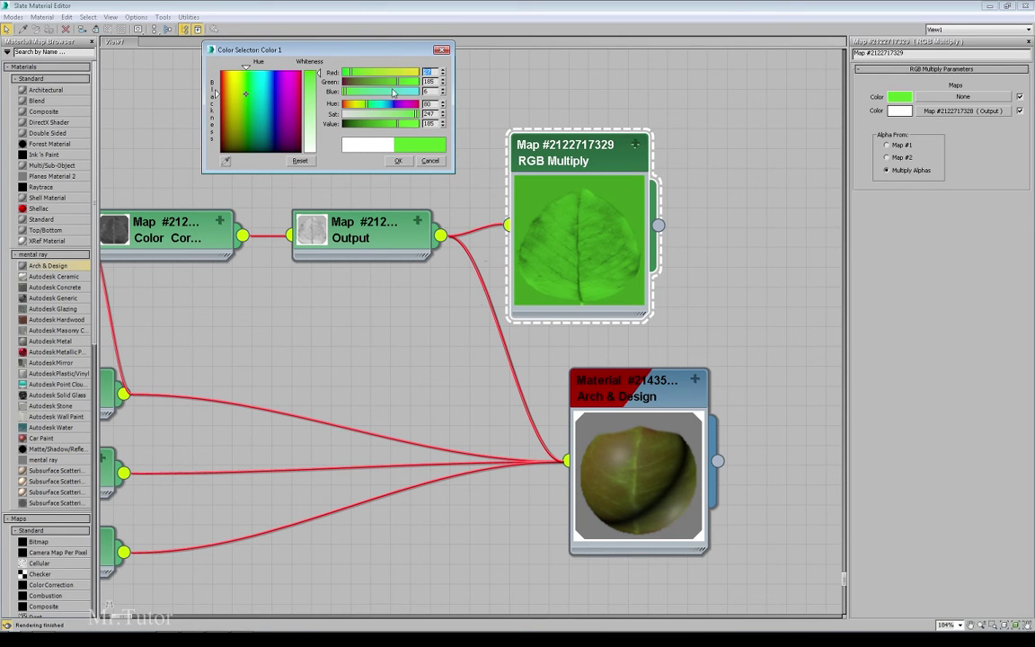
pyautogui.click(374, 75)
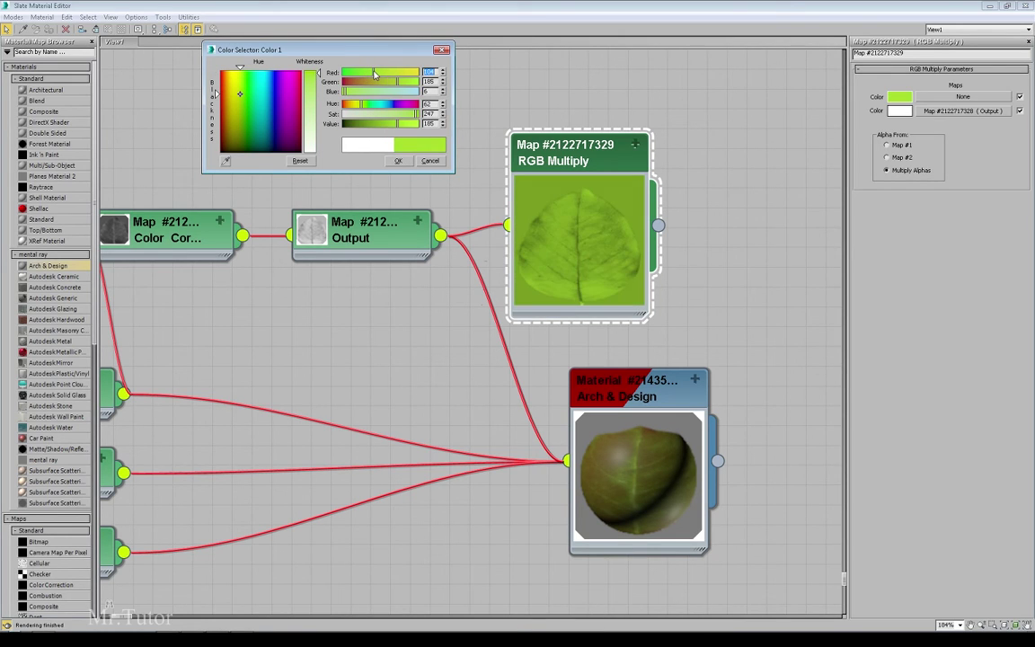
pyautogui.click(398, 160)
# Show the Arch & Design material's parameters and connect the RGB Multiply output to its Translucency Color.
pyautogui.moveTo(531, 220); pyautogui.dragTo(482, 203, button='middle')
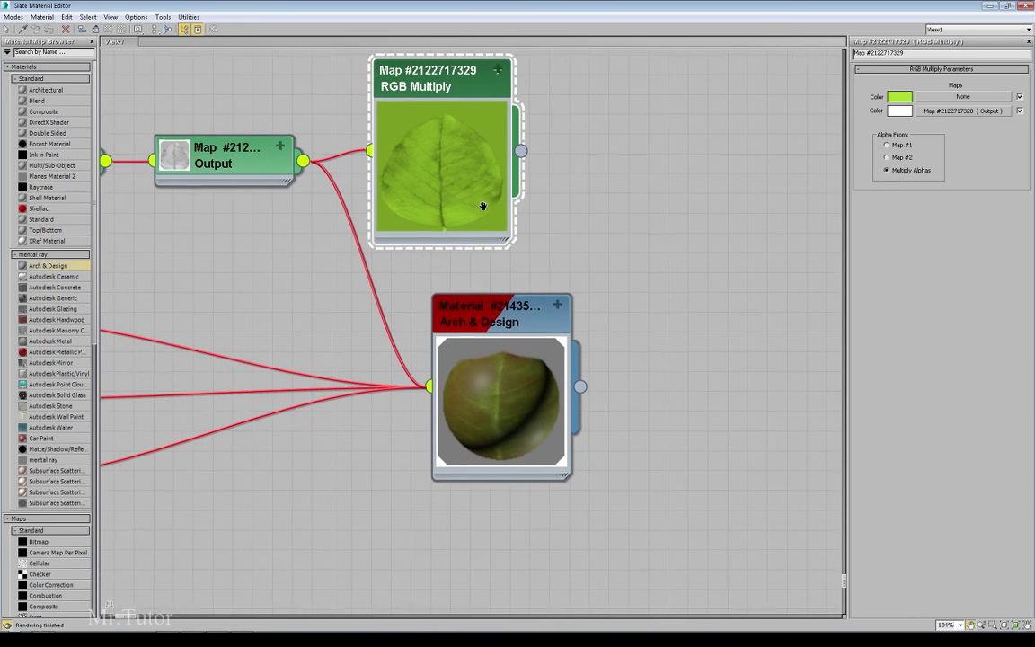
pyautogui.doubleClick(520, 327)
pyautogui.scroll(-1, 652, 322)
pyautogui.moveTo(651, 323); pyautogui.dragTo(654, 339, button='middle')
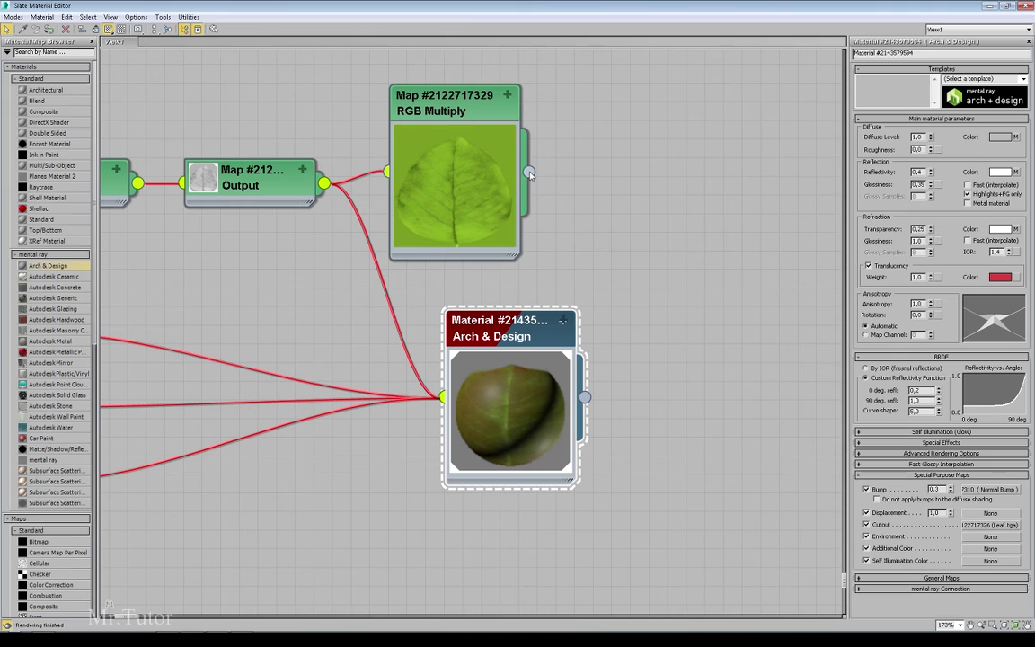
pyautogui.moveTo(530, 174); pyautogui.dragTo(1020, 282)
pyautogui.click(495, 352)
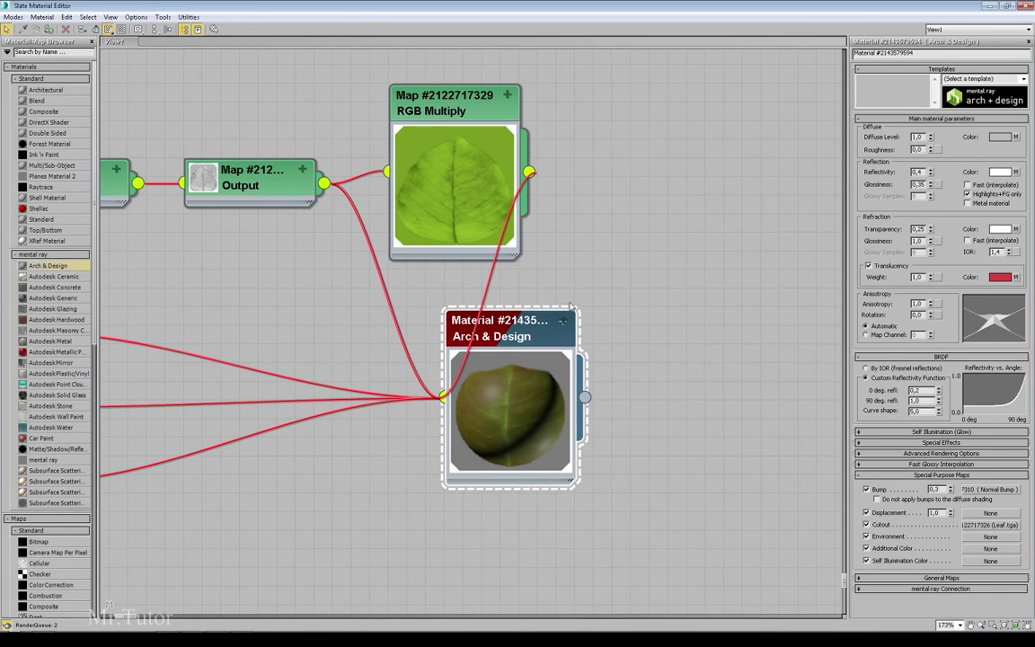
# Collapse the RGB Multiply preview, move the node level with the Output node and enlarge its preview again.
pyautogui.moveTo(570, 262); pyautogui.dragTo(635, 268, button='middle')
pyautogui.scroll(-1, 531, 191)
pyautogui.doubleClick(530, 189)
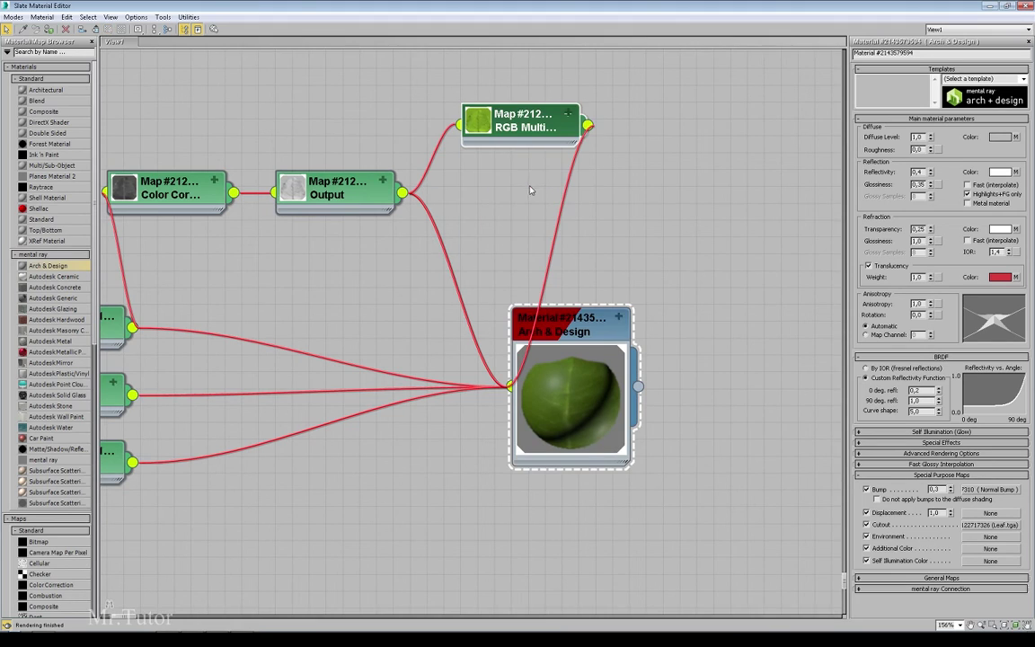
pyautogui.moveTo(530, 189); pyautogui.dragTo(571, 248, button='middle')
pyautogui.scroll(1, 546, 187)
pyautogui.moveTo(512, 185); pyautogui.dragTo(492, 257)
pyautogui.doubleClick(492, 258)
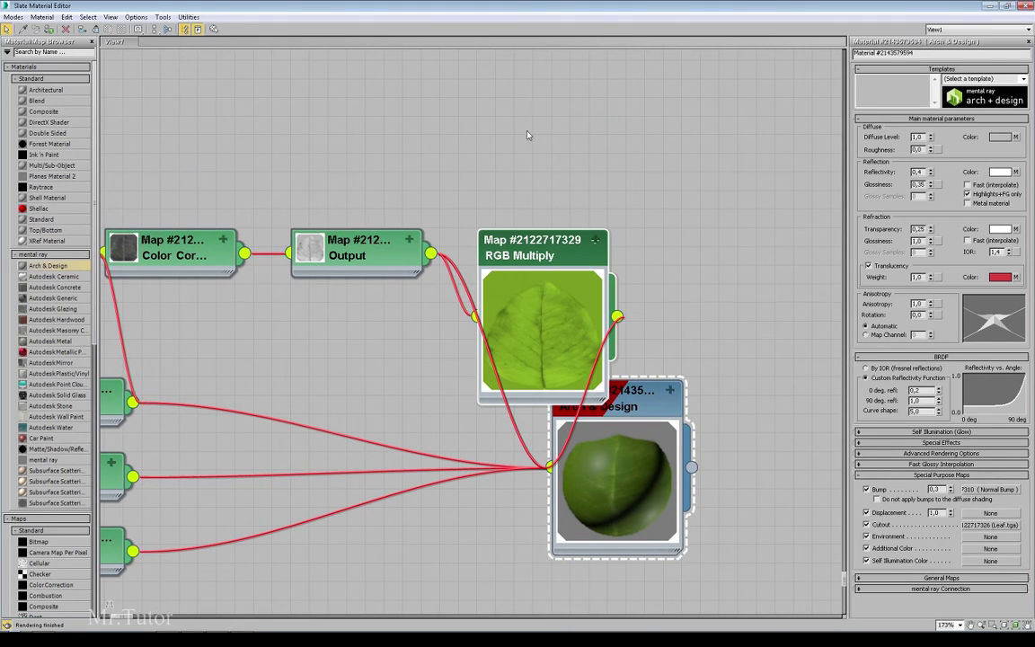
# Render the translucent leaf, save the image as JPEG 01 in the Transl folder and close the render window.
pyautogui.hotkey('shift', 'q')
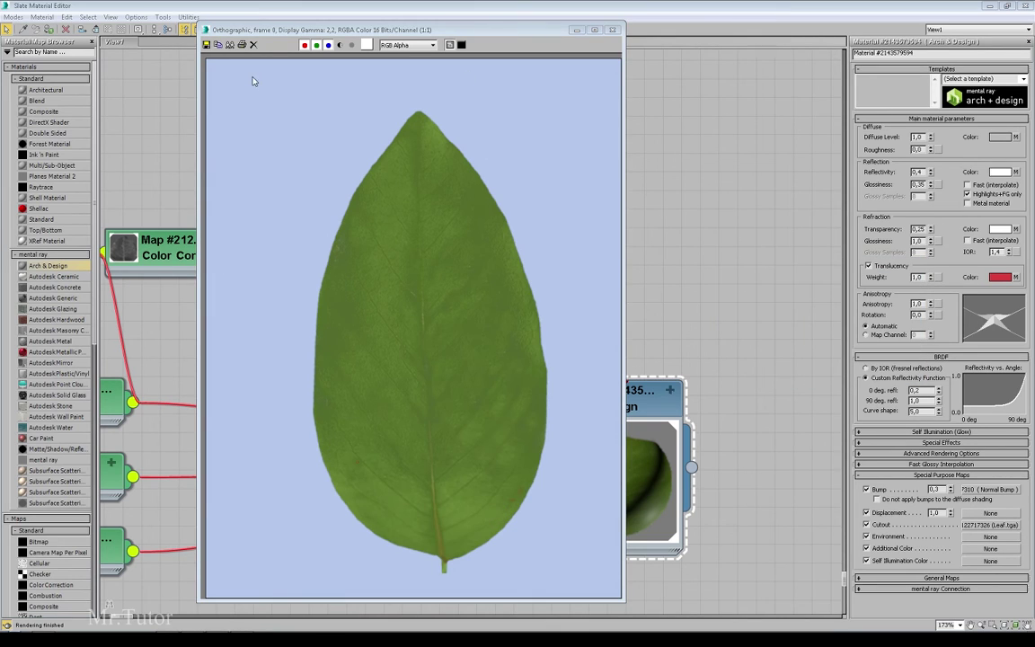
pyautogui.click(207, 45)
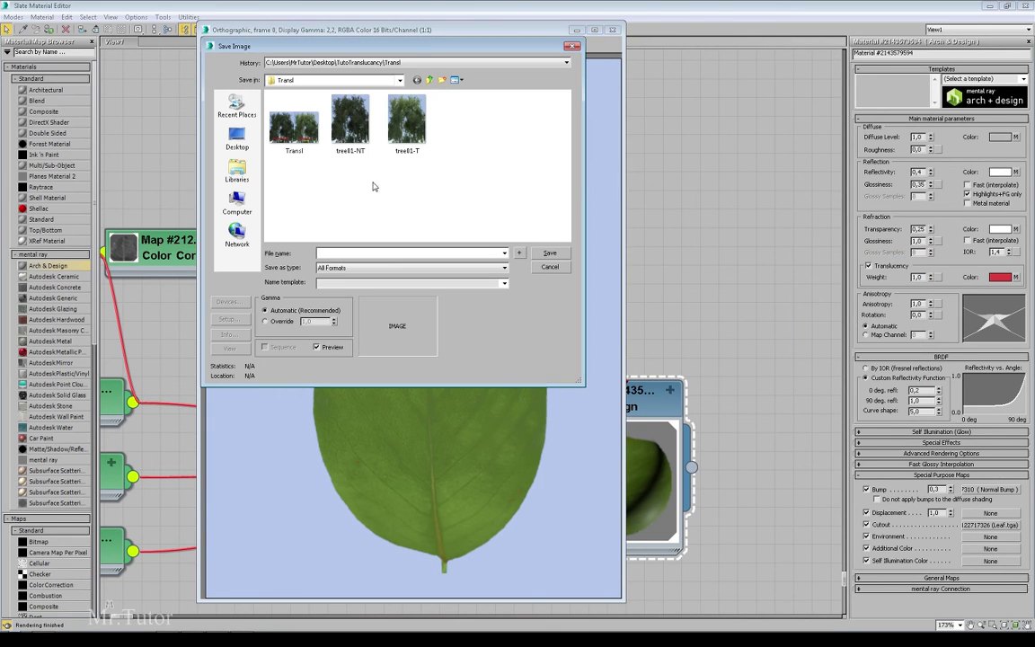
pyautogui.click(358, 268)
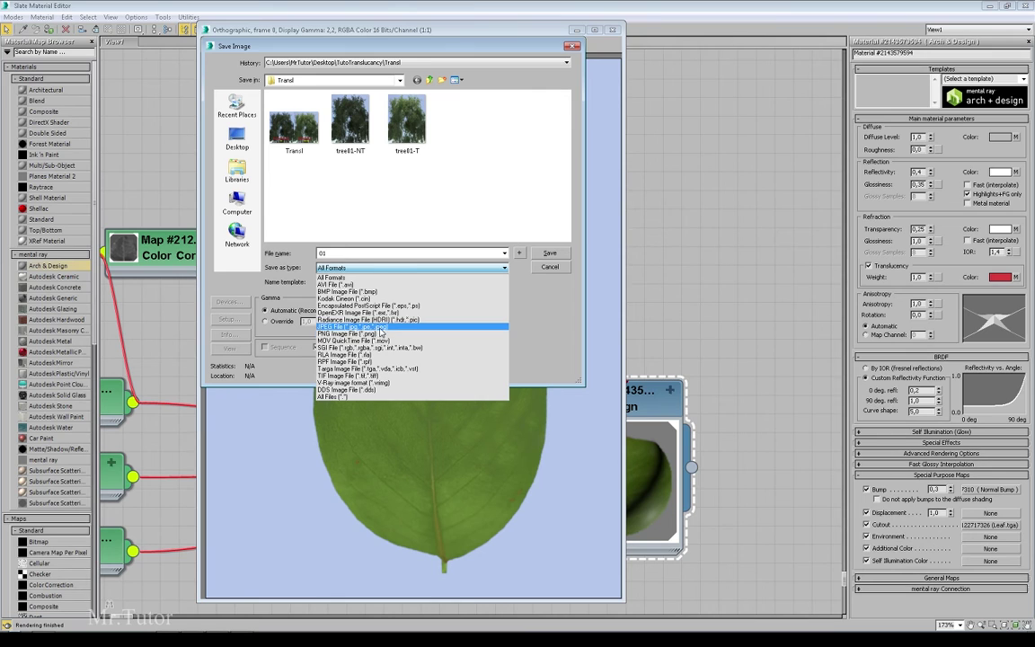
pyautogui.click(373, 326)
pyautogui.click(546, 253)
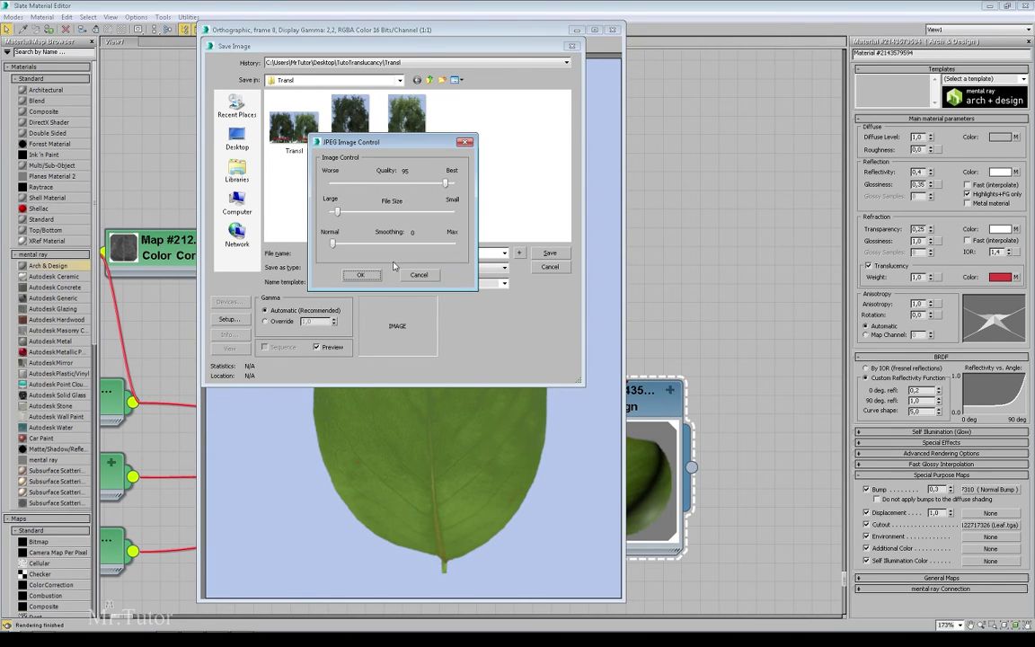
pyautogui.click(361, 274)
pyautogui.click(614, 30)
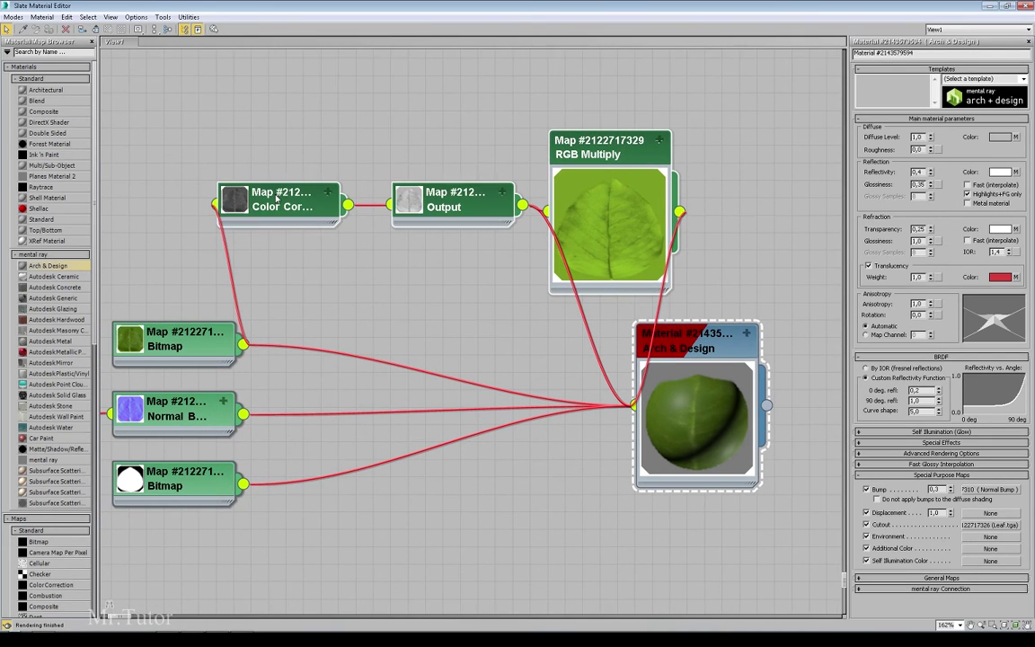
# Turn off Translucency in the Arch & Design material and set its refraction Transparency to 0.
pyautogui.moveTo(543, 216); pyautogui.dragTo(386, 216, button='middle')
pyautogui.click(883, 267)
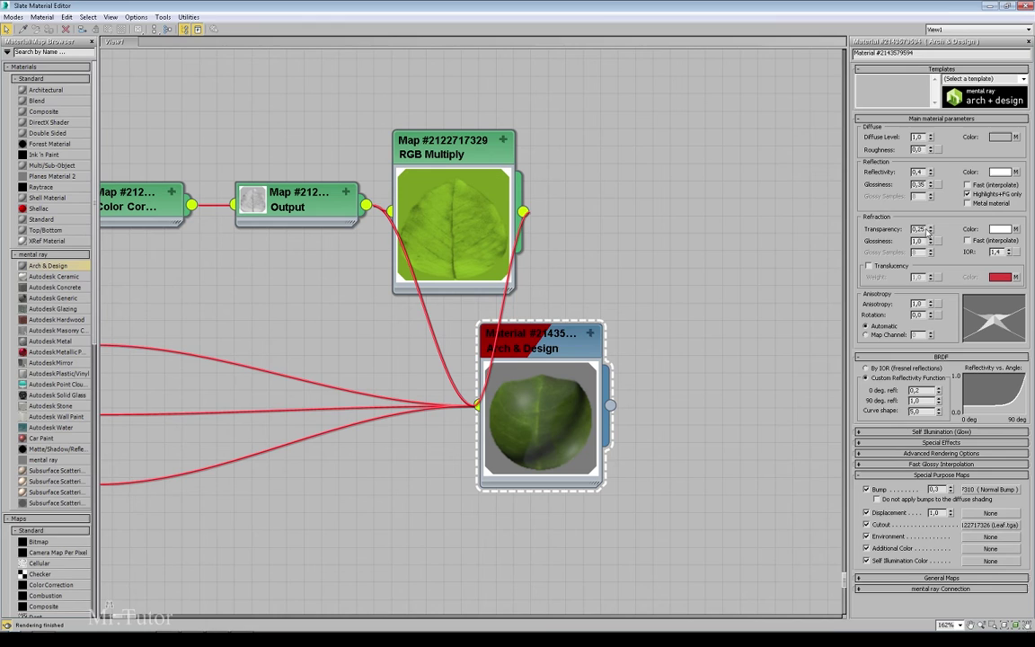
pyautogui.doubleClick(920, 228)
pyautogui.write('0')
pyautogui.press('Return')
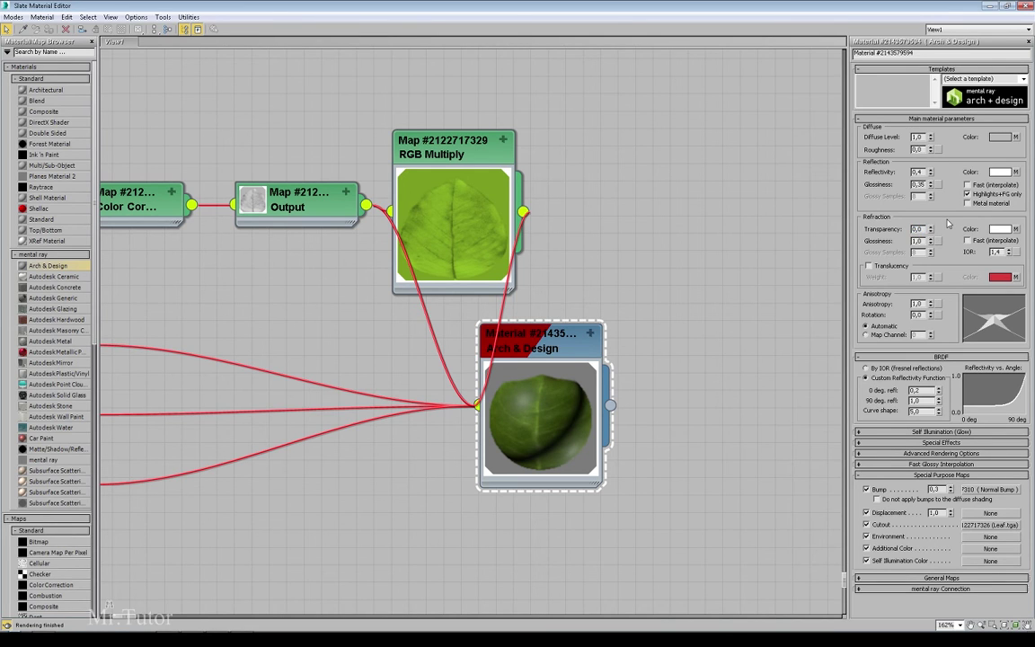
# Render the leaf without translucency, save the image as JPEG 02 in the Transl folder and close the render window.
pyautogui.hotkey('shift', 'q')
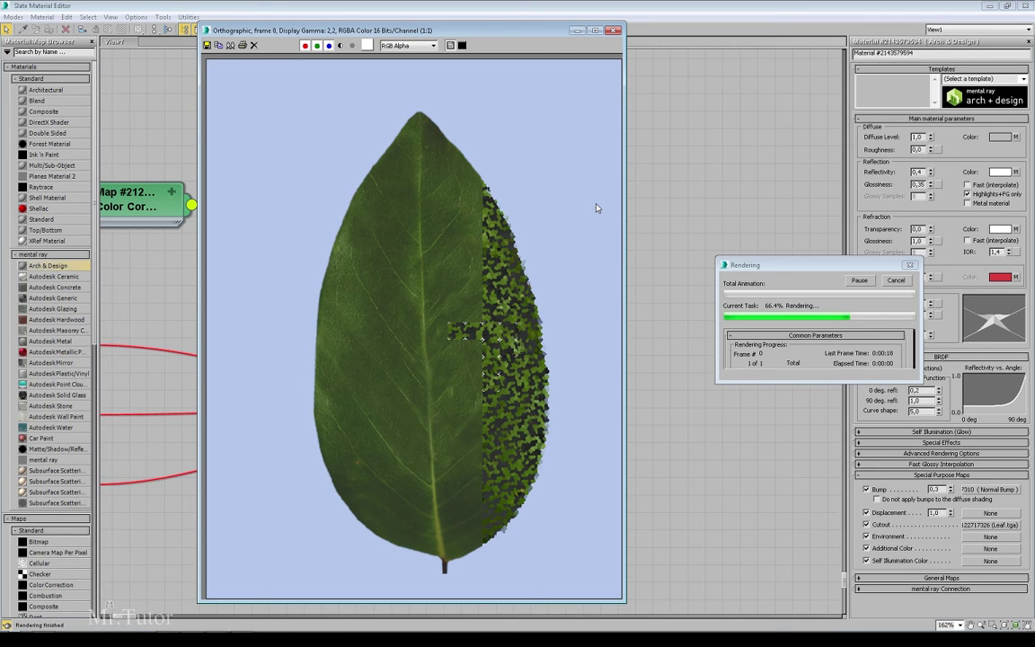
pyautogui.click(207, 45)
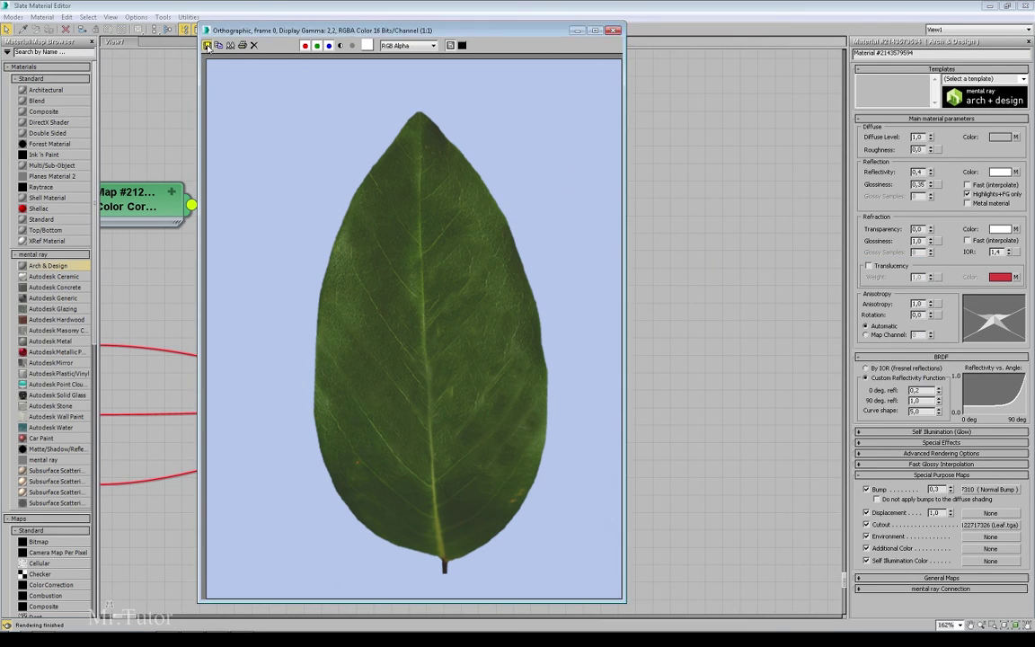
pyautogui.click(295, 131)
pyautogui.click(351, 253)
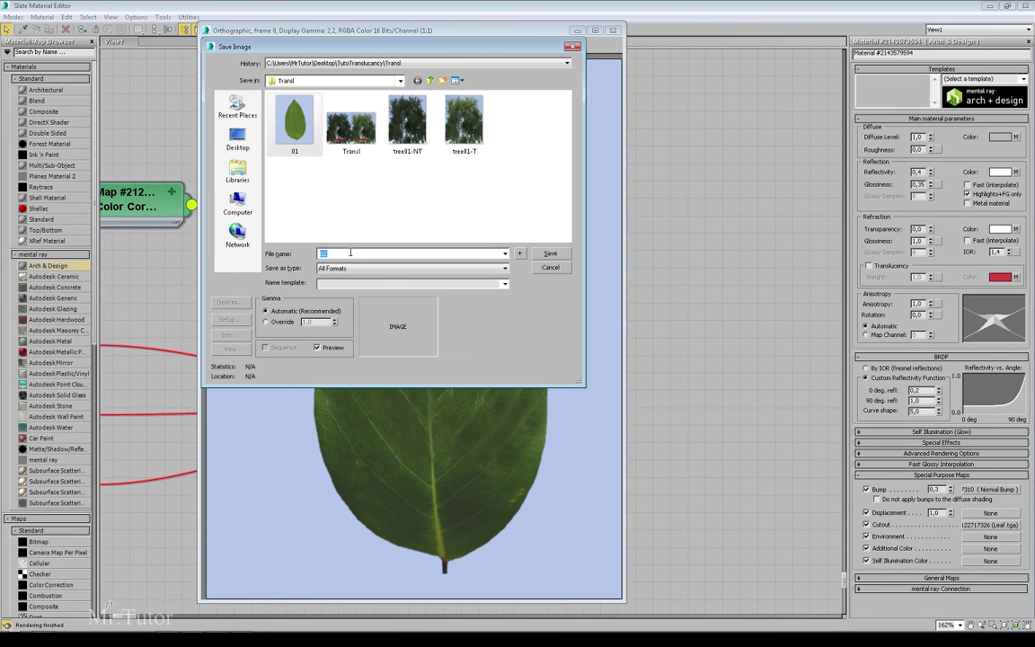
pyautogui.write('02')
pyautogui.click(419, 268)
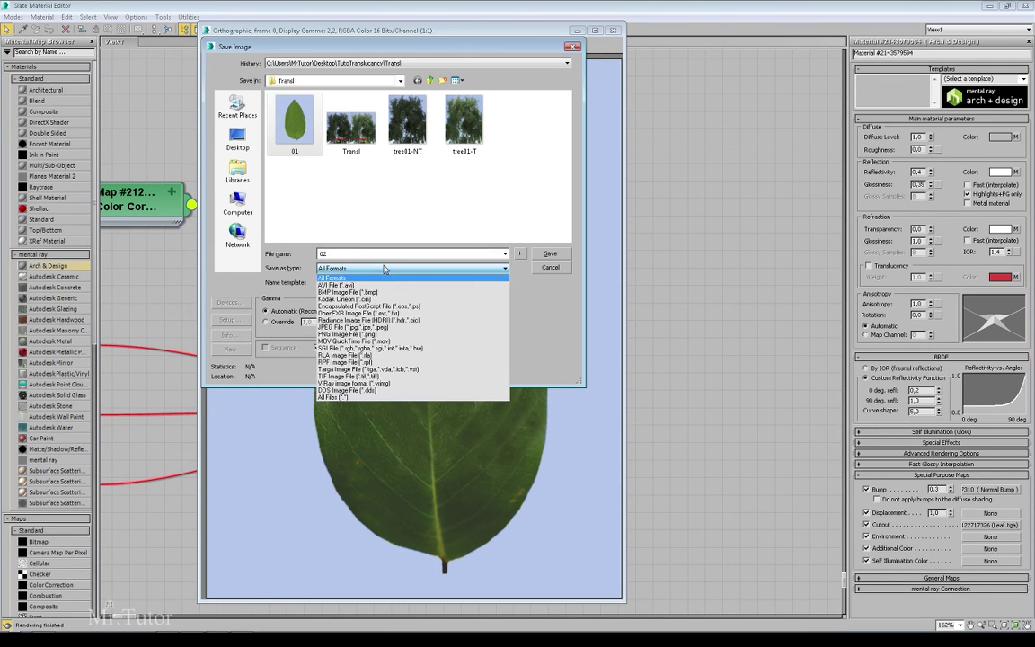
pyautogui.click(351, 327)
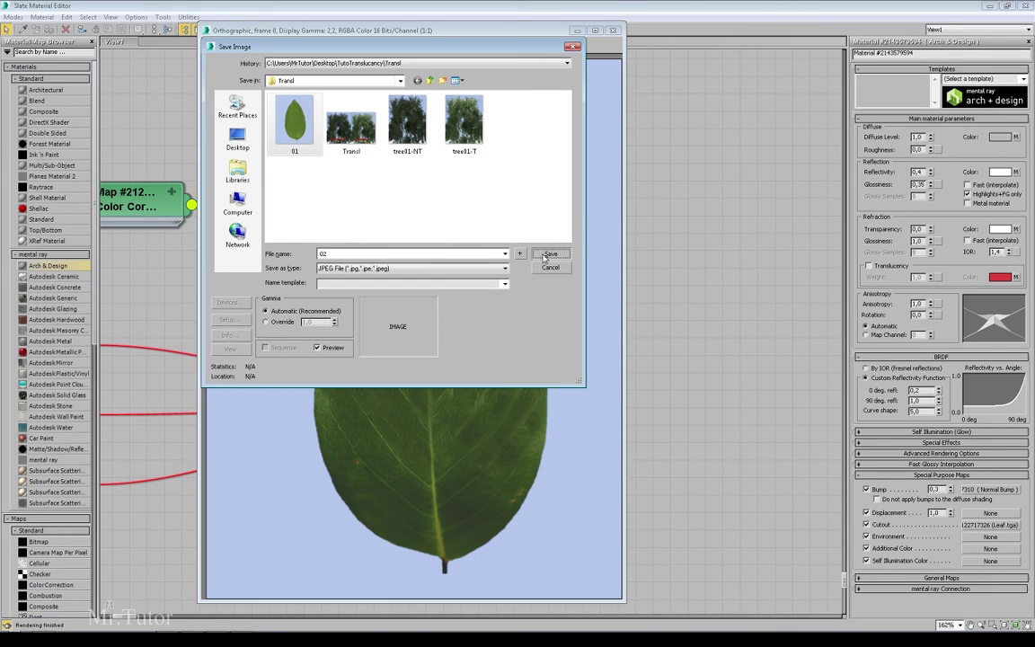
pyautogui.press('Return')
pyautogui.click(361, 275)
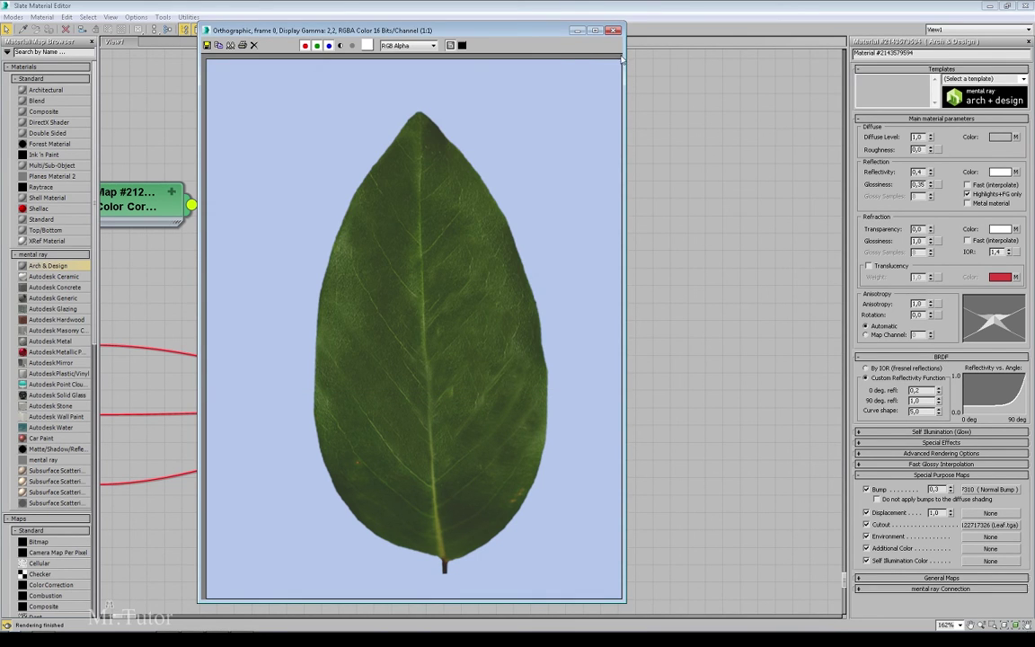
pyautogui.click(614, 31)
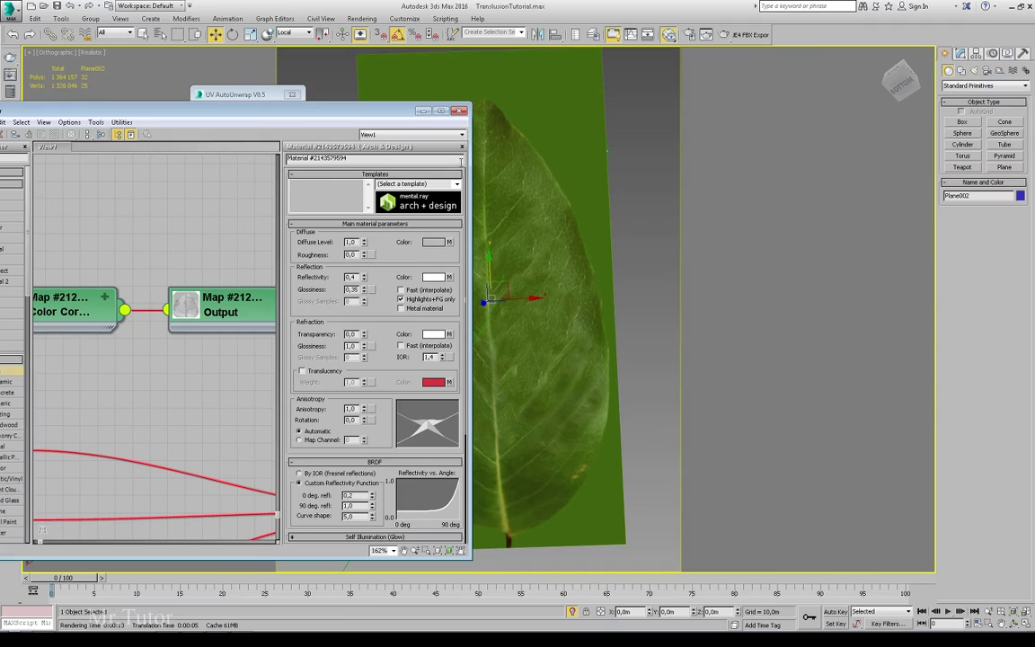
# Close the material editor, open the saved render 02 in the image viewer and enlarge and reposition its window.
pyautogui.click(458, 111)
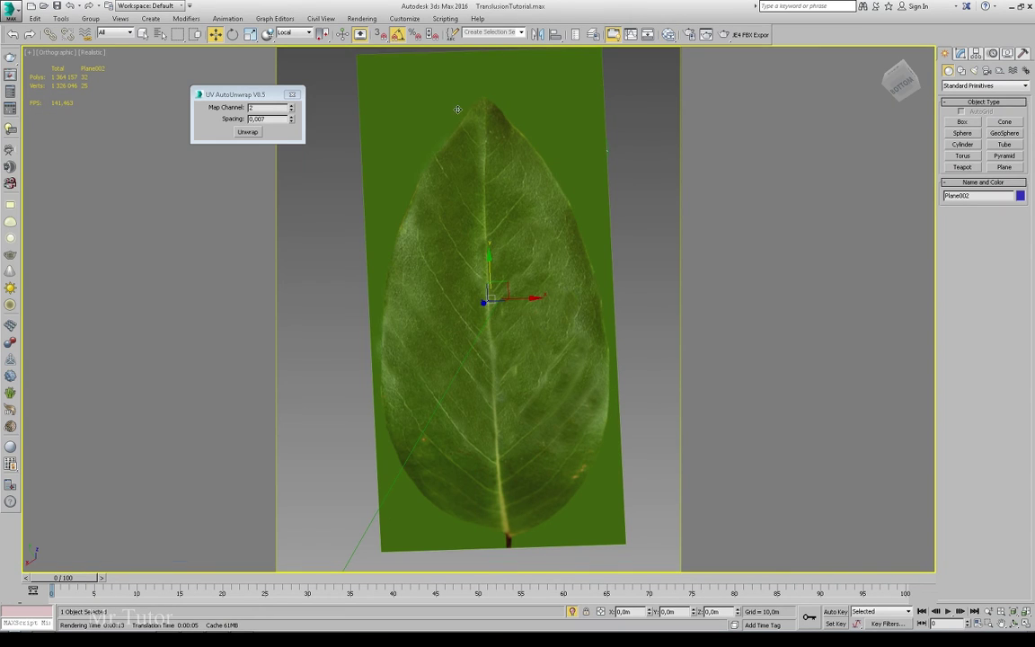
pyautogui.click(360, 19)
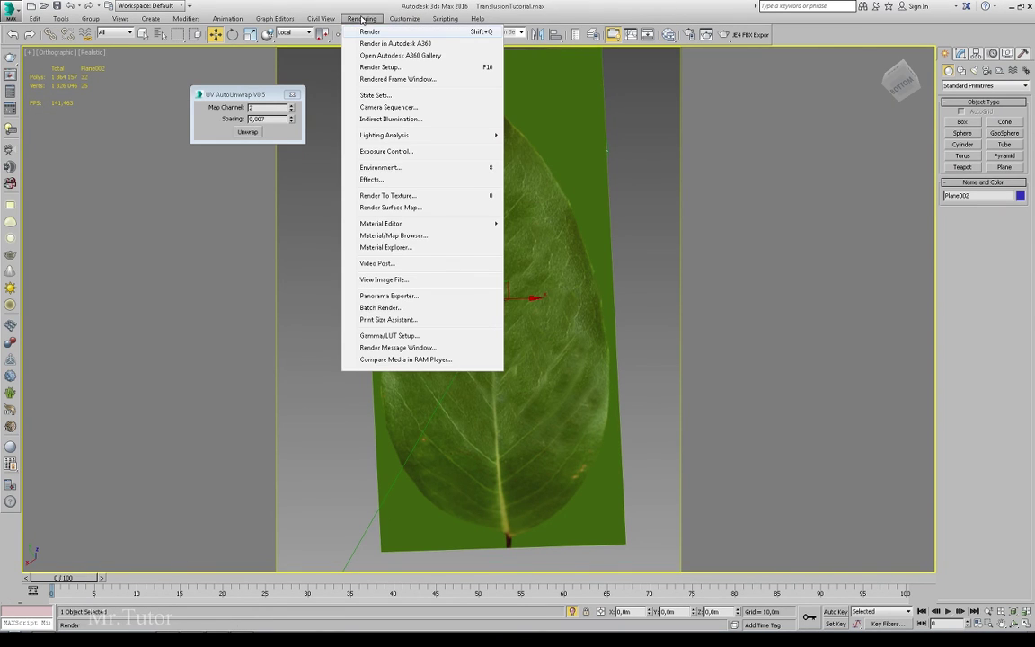
pyautogui.click(386, 279)
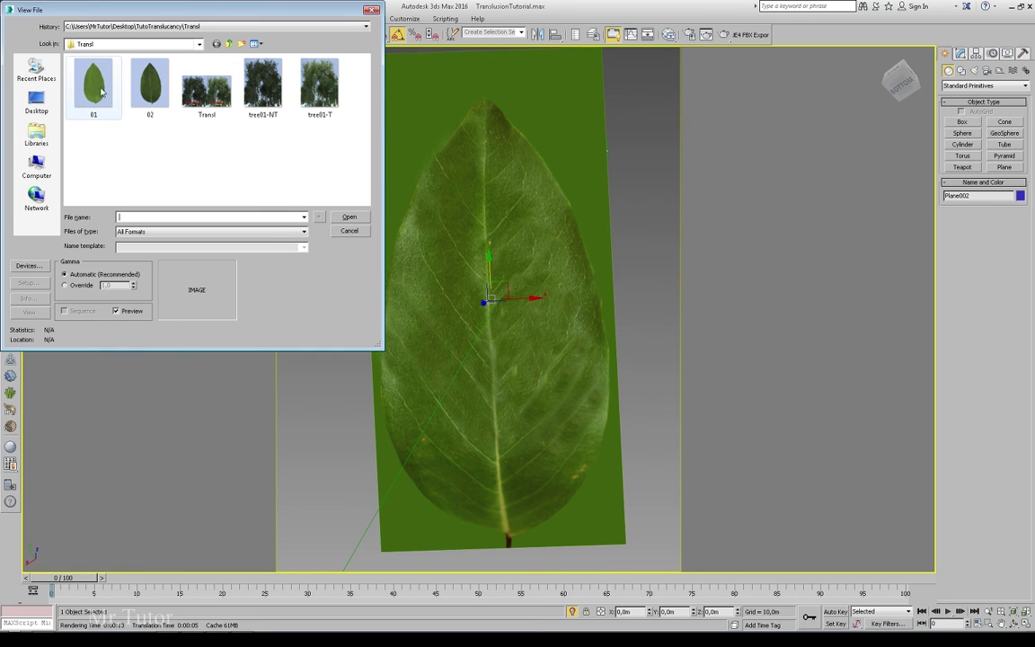
pyautogui.press('Escape')
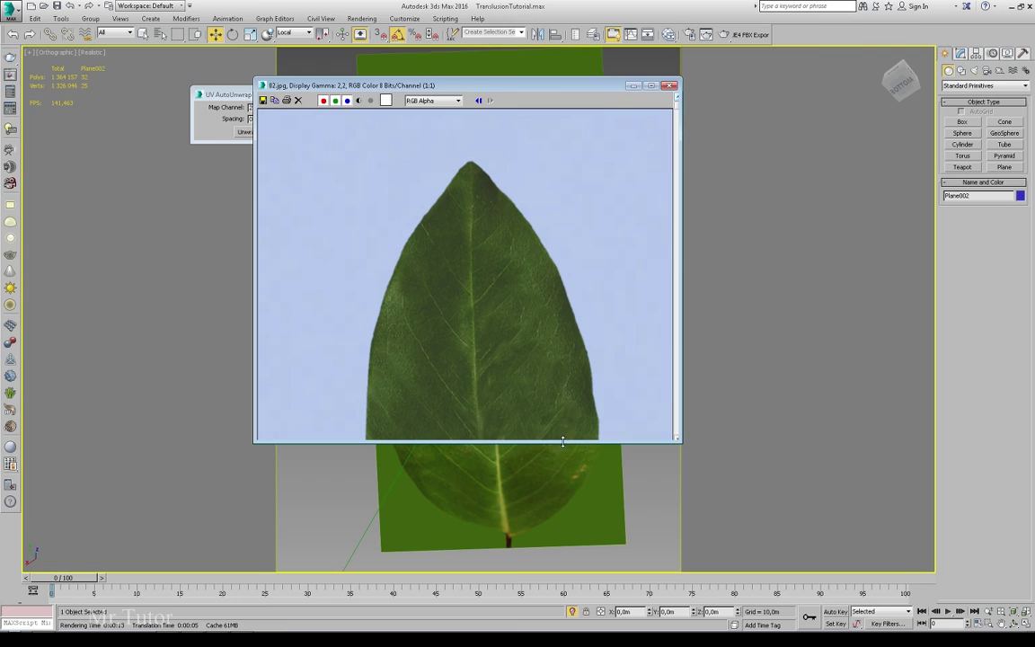
pyautogui.moveTo(553, 532); pyautogui.dragTo(553, 541)
pyautogui.scroll(-1, 550, 219)
pyautogui.scroll(1, 530, 223)
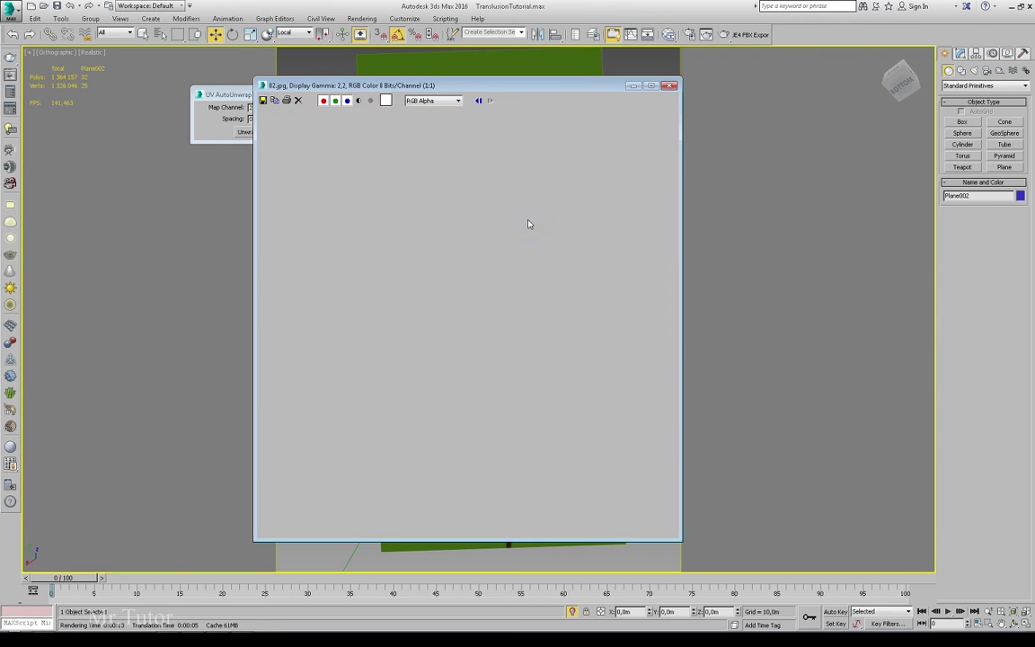
pyautogui.moveTo(517, 75); pyautogui.dragTo(460, 11)
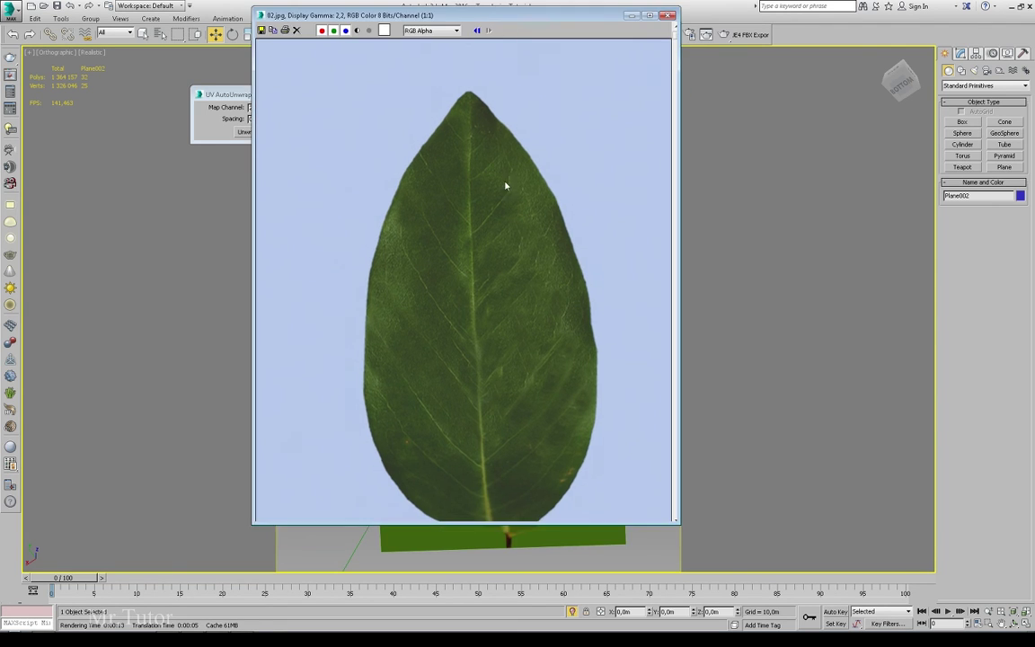
# Compare renders 01 and 02 by switching between them and close the image viewer.
pyautogui.click(476, 31)
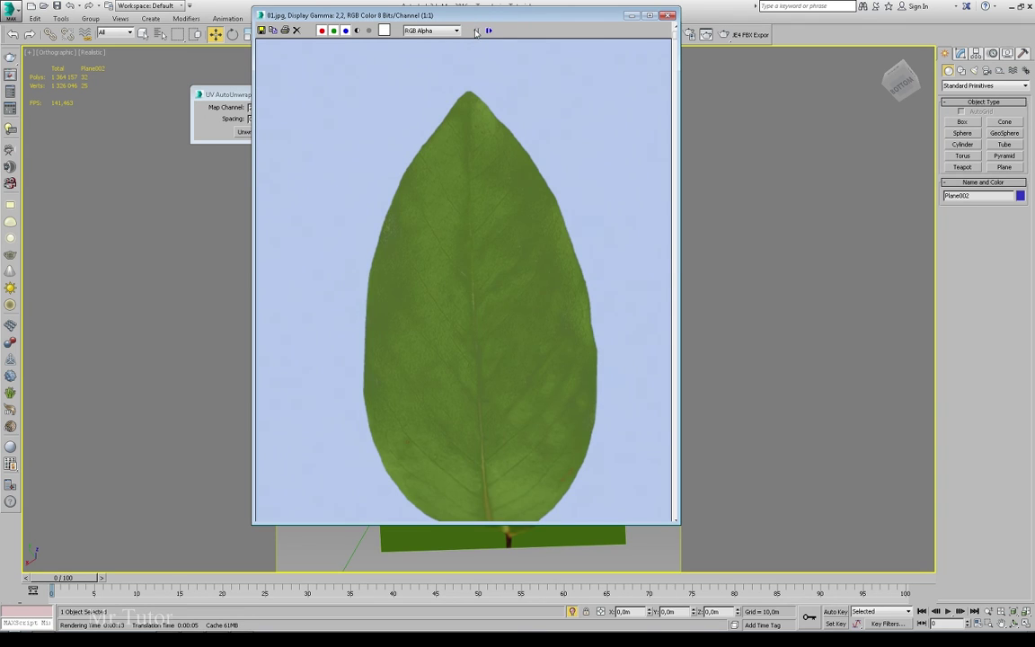
pyautogui.click(478, 31)
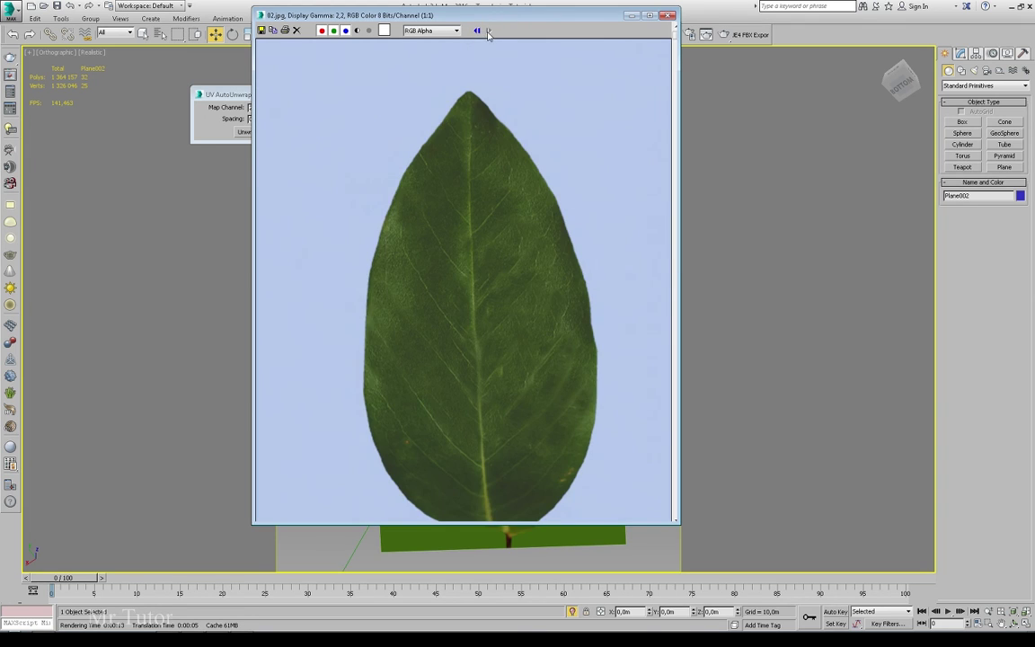
pyautogui.click(477, 31)
pyautogui.click(477, 32)
pyautogui.click(668, 15)
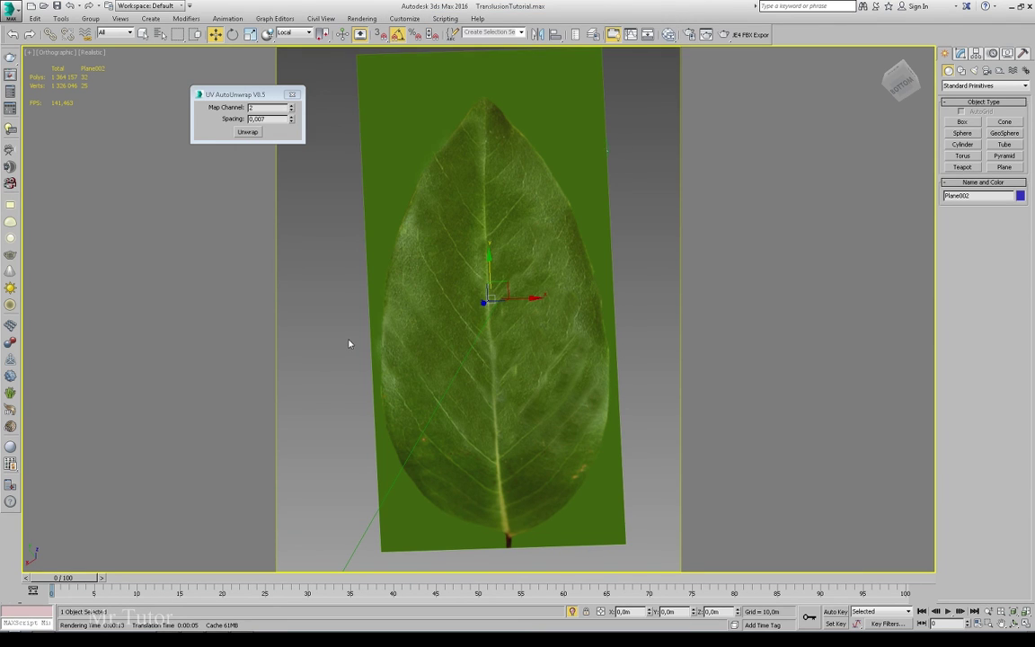
# Reopen the Slate Material Editor, maximize it and show the RGB Multiply map's parameters.
pyautogui.press('m')
pyautogui.doubleClick(229, 106)
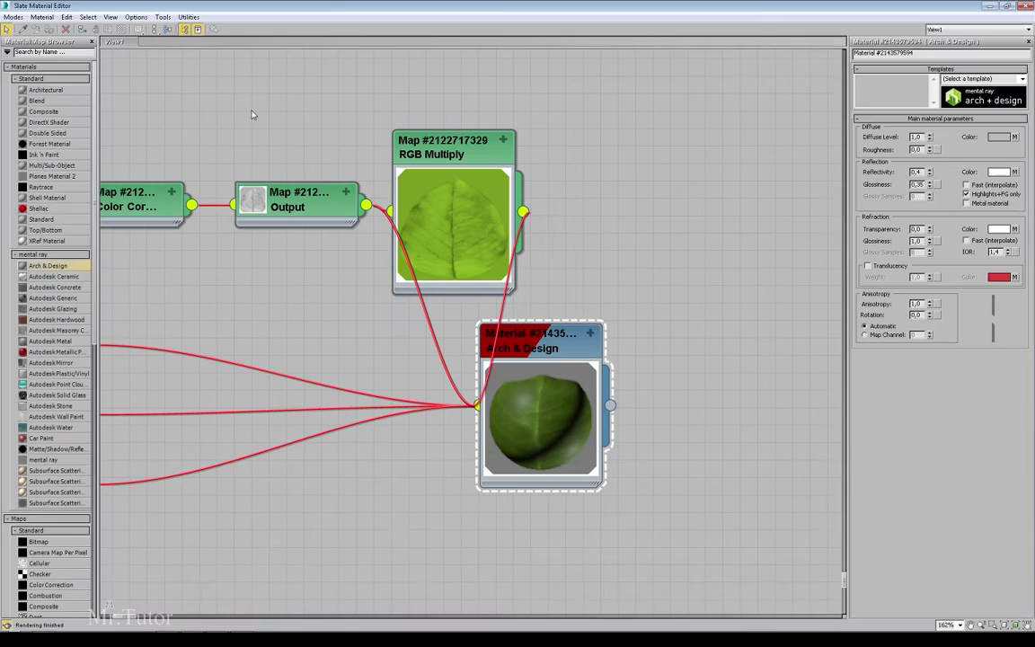
pyautogui.scroll(3, 442, 211)
pyautogui.doubleClick(490, 191)
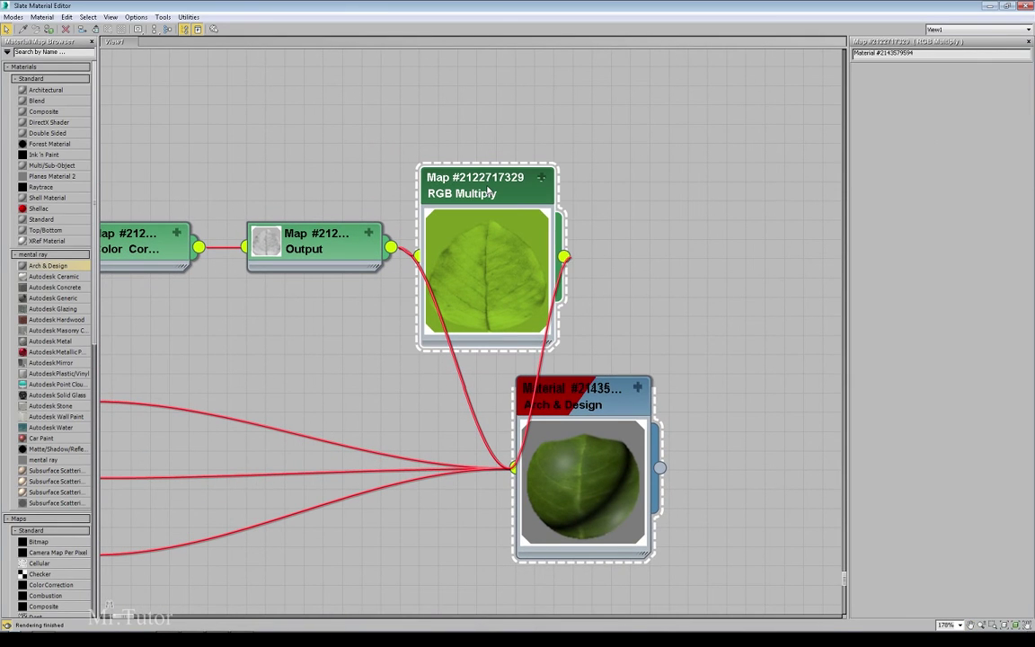
# Inspect the RGB Multiply map's yellow-green color in the color selector and accept it.
pyautogui.click(891, 97)
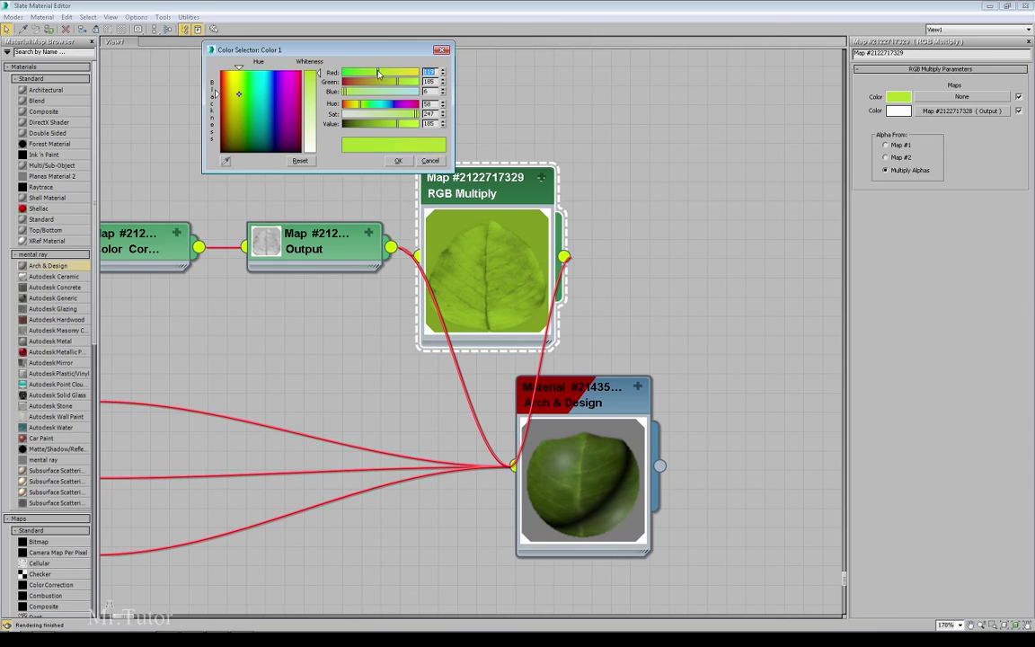
pyautogui.click(399, 160)
# Enable Translucency again in the Arch & Design leaf material and set its Transparency to 0,5.
pyautogui.moveTo(492, 238); pyautogui.dragTo(481, 178, button='middle')
pyautogui.doubleClick(568, 352)
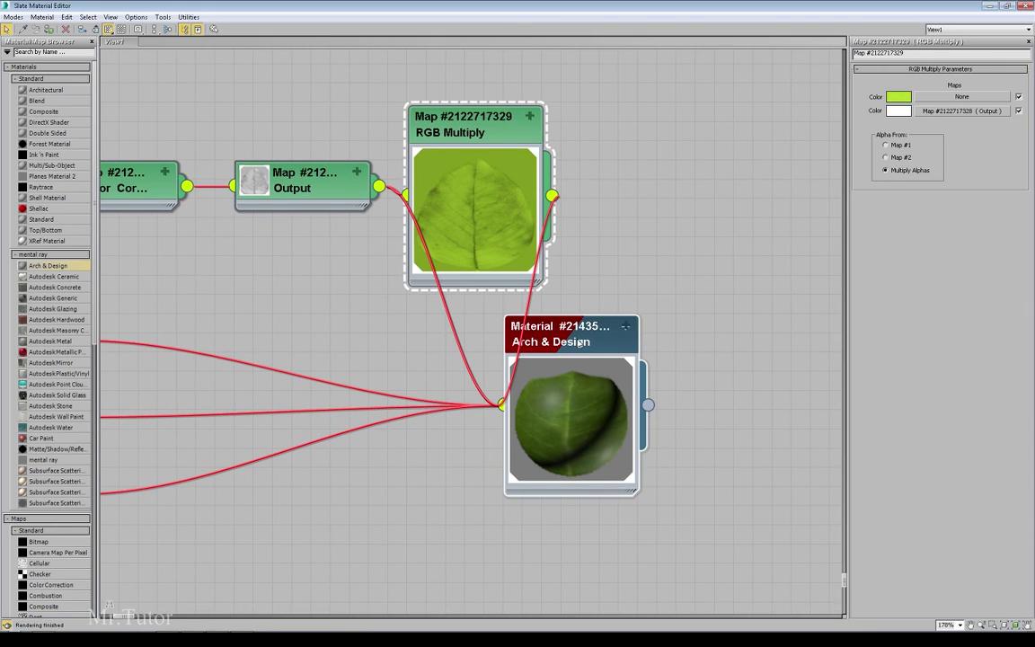
pyautogui.click(867, 266)
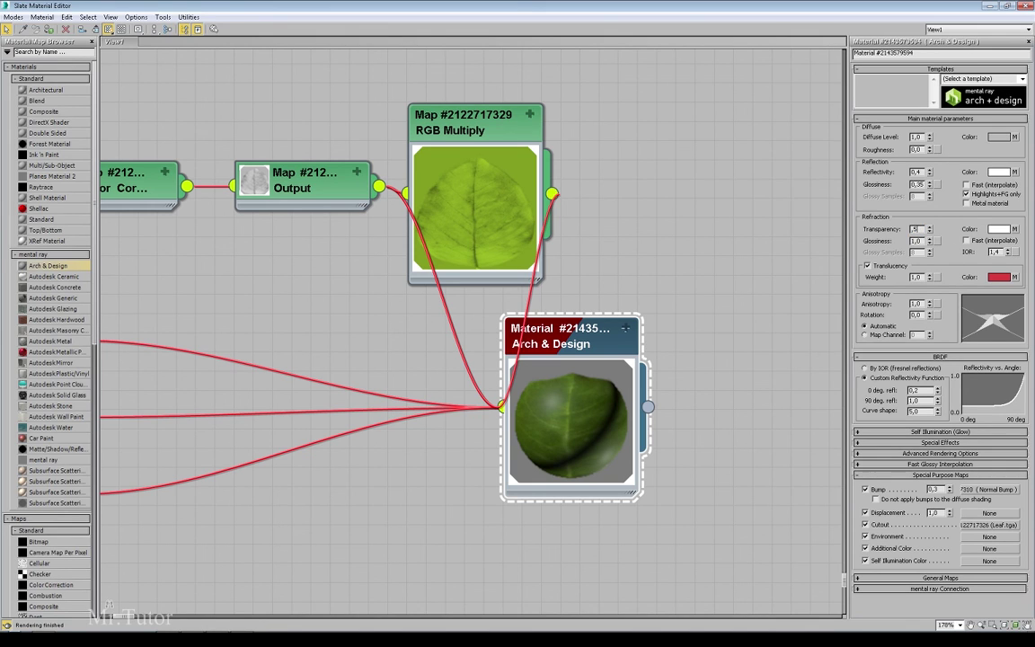
pyautogui.press('Return')
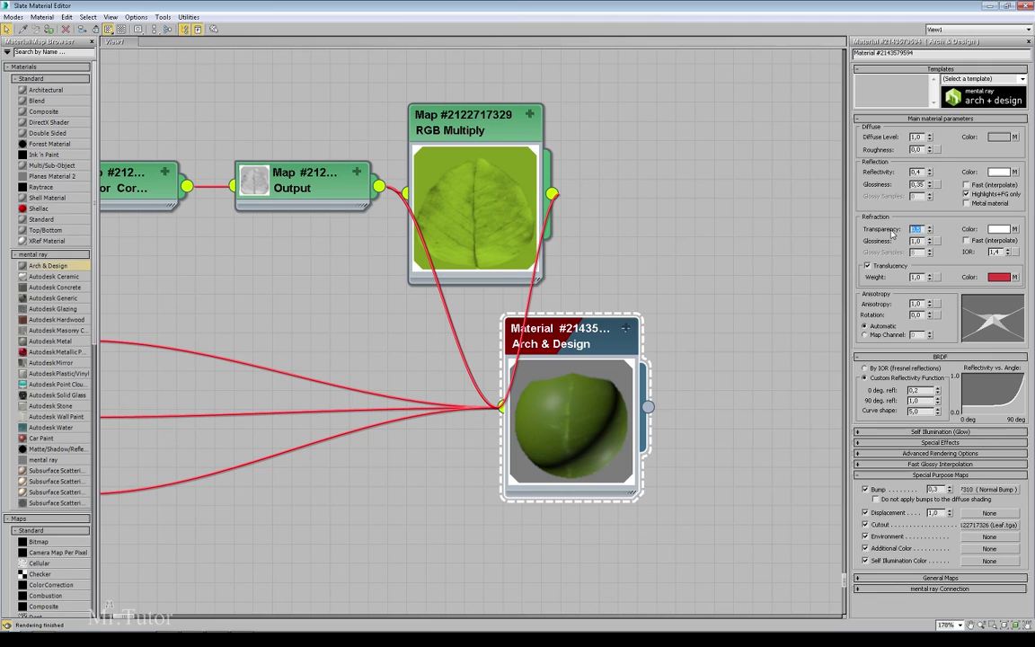
pyautogui.click(945, 225)
# Render the translucent leaf from its bottom side and again from its top side.
pyautogui.hotkey('shift', 'q')
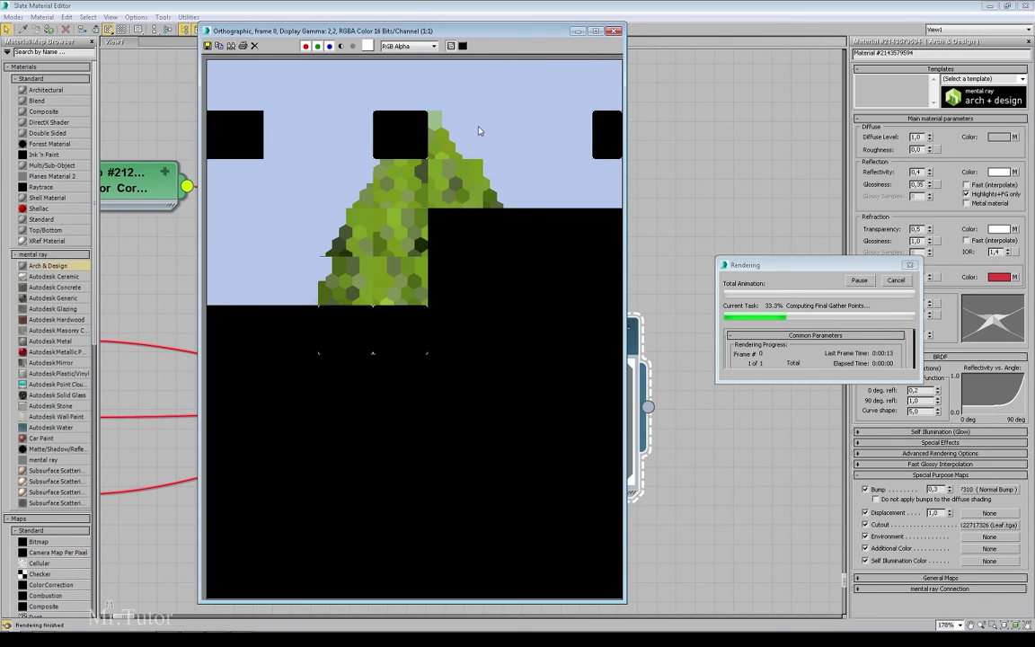
pyautogui.moveTo(475, 31); pyautogui.dragTo(467, 16)
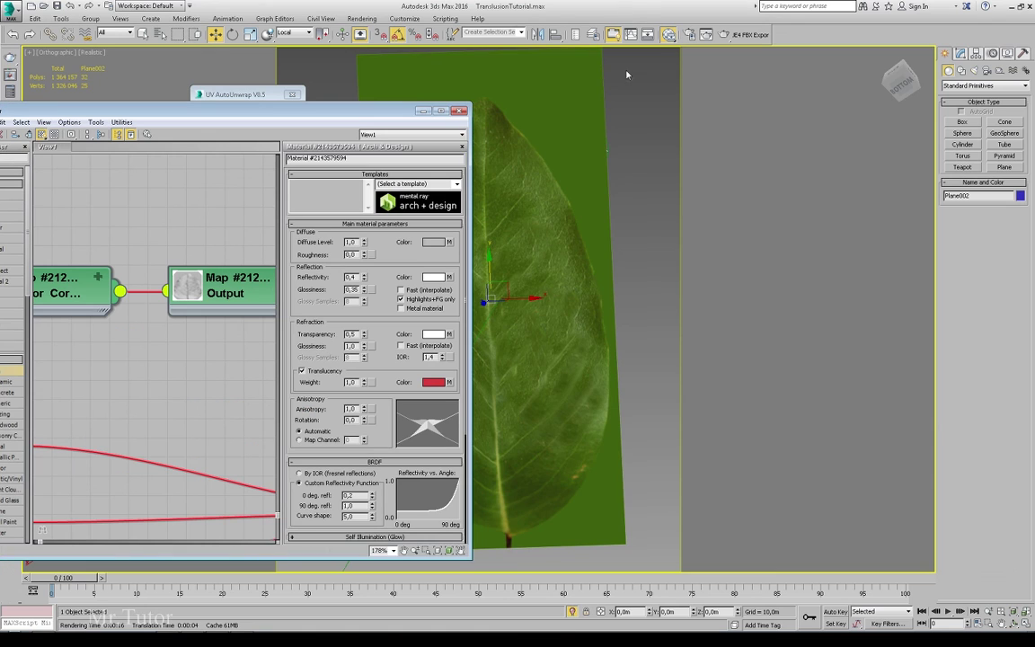
pyautogui.keyDown('alt'); pyautogui.moveTo(575, 99); pyautogui.dragTo(567, 311, button='middle'); pyautogui.keyUp('alt')
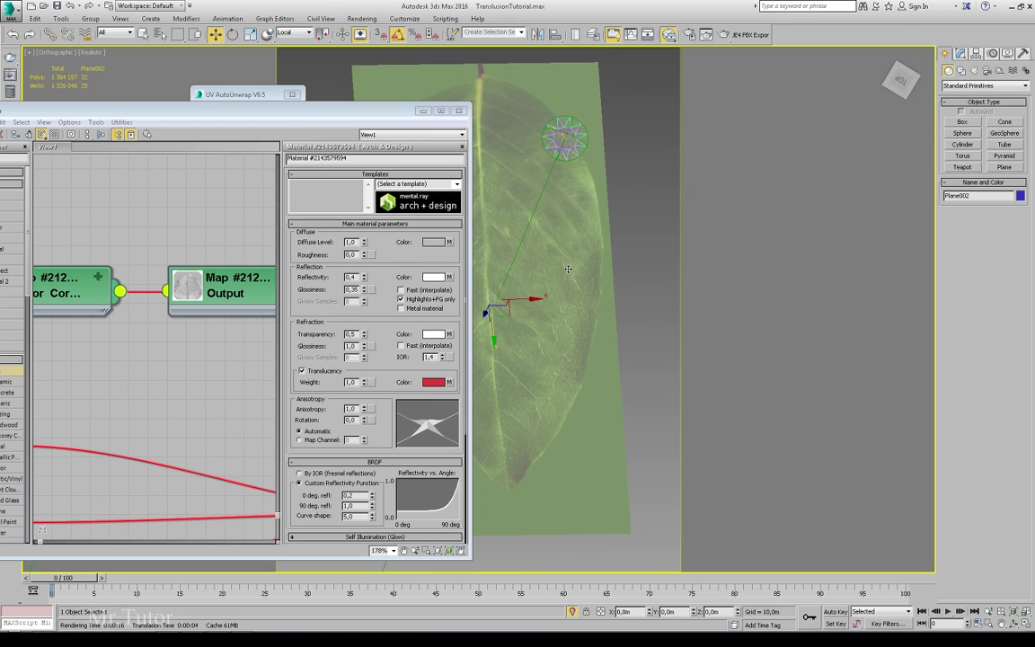
pyautogui.hotkey('shift', 'q')
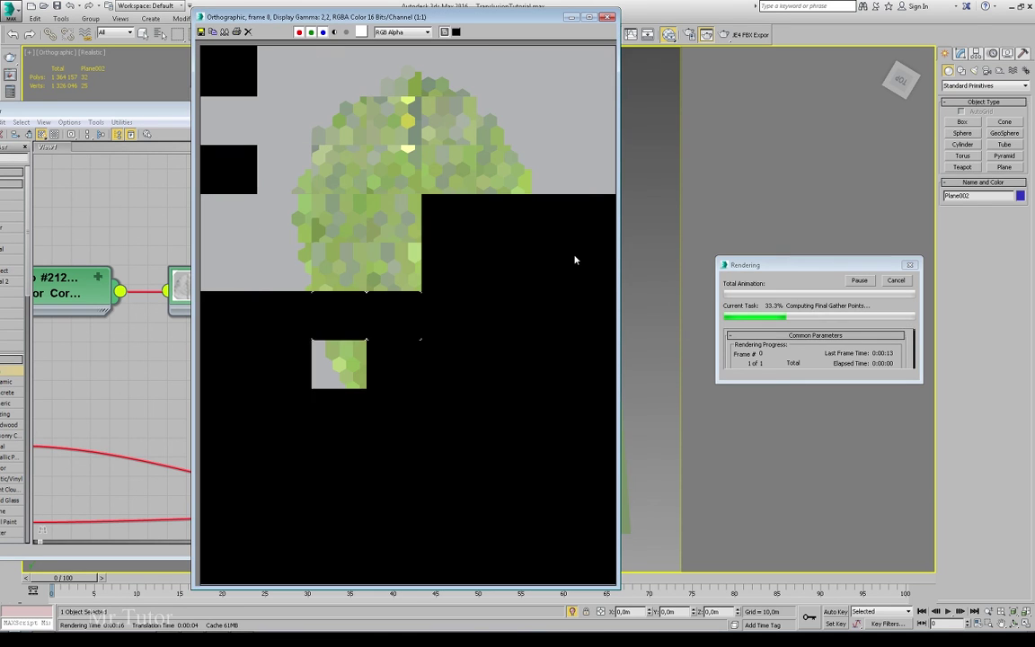